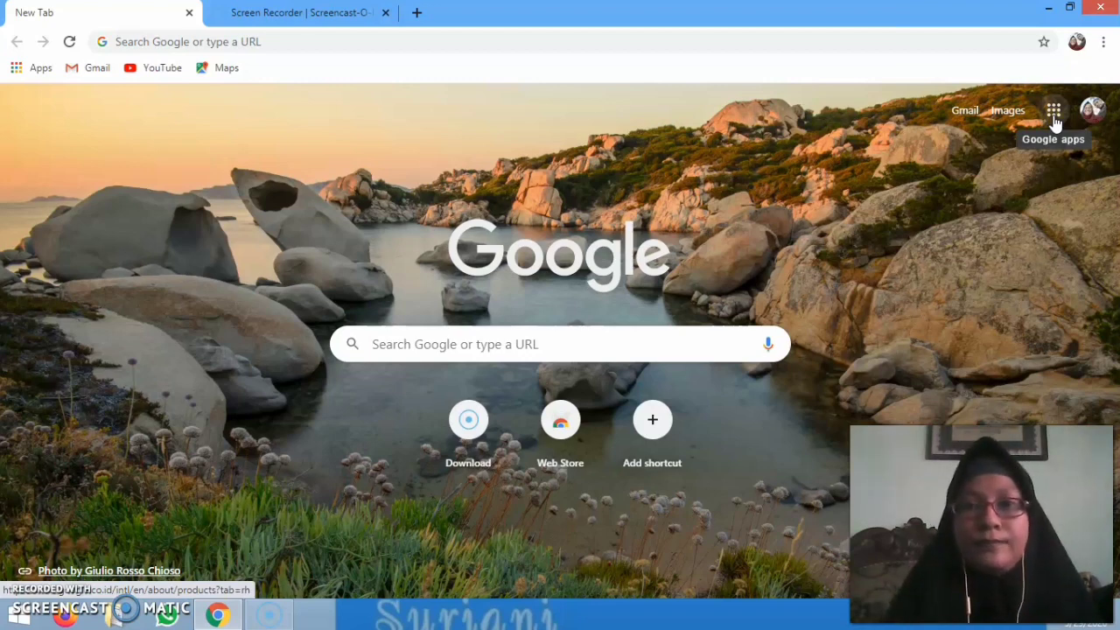
Go to Google Drive's My Drive page through the Google apps grid
left_click(1055, 114)
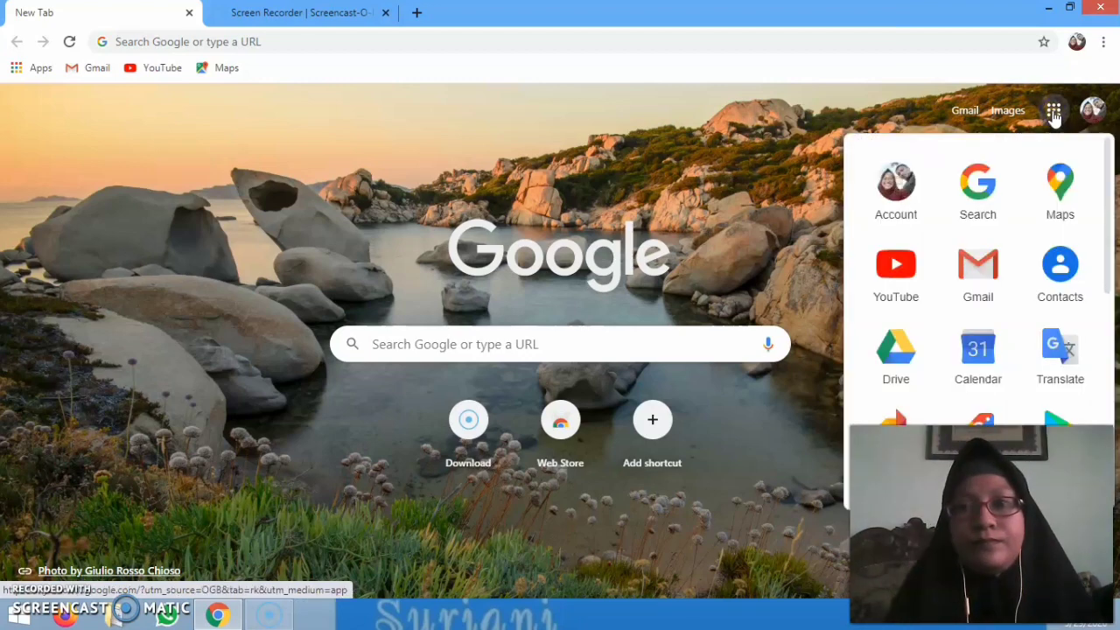
left_click(901, 364)
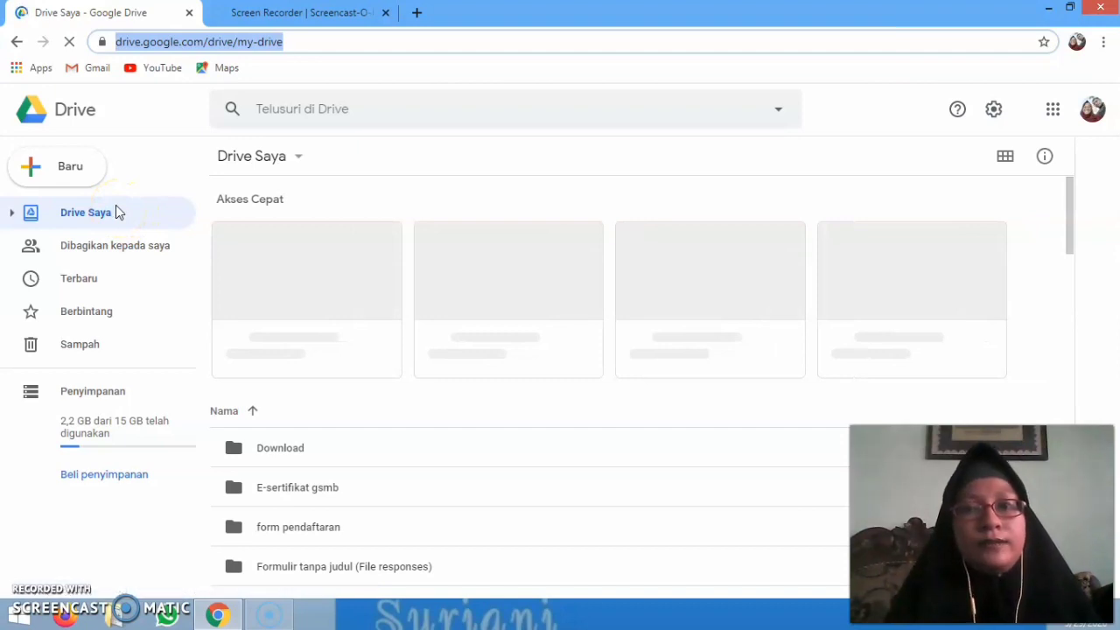
Create a new blank Google Form from Drive's New > More menu
left_click(35, 171)
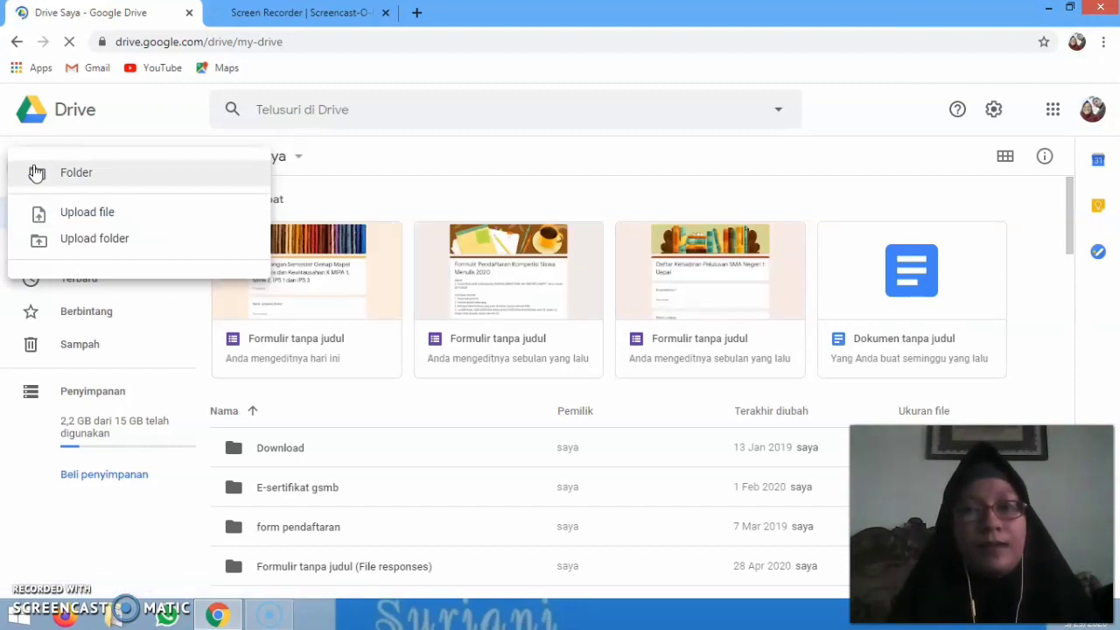
left_click(45, 182)
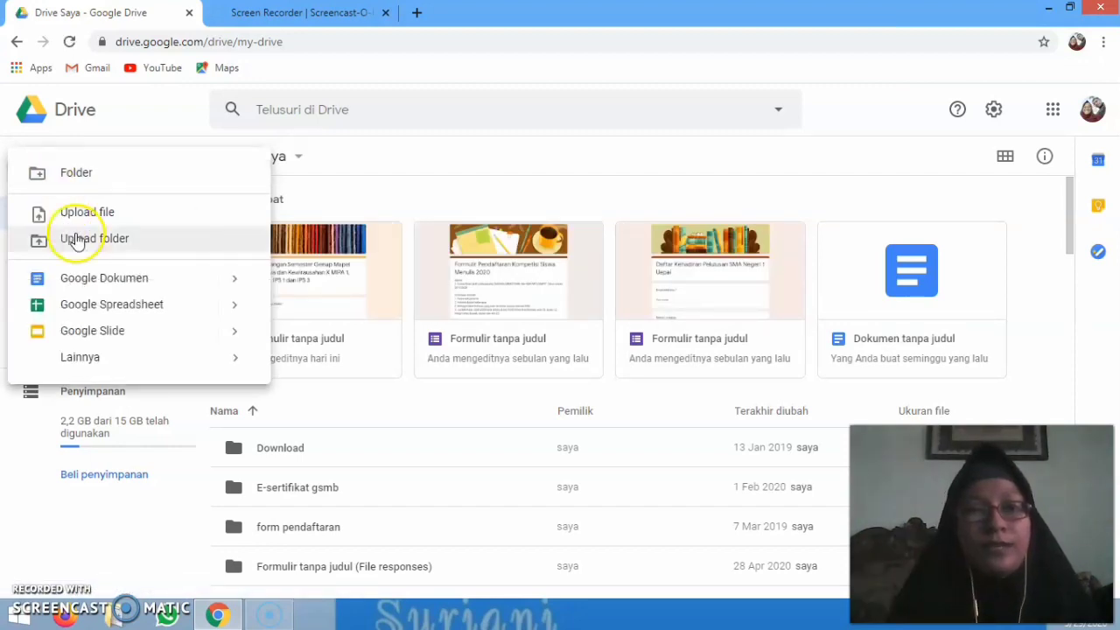
left_click(90, 361)
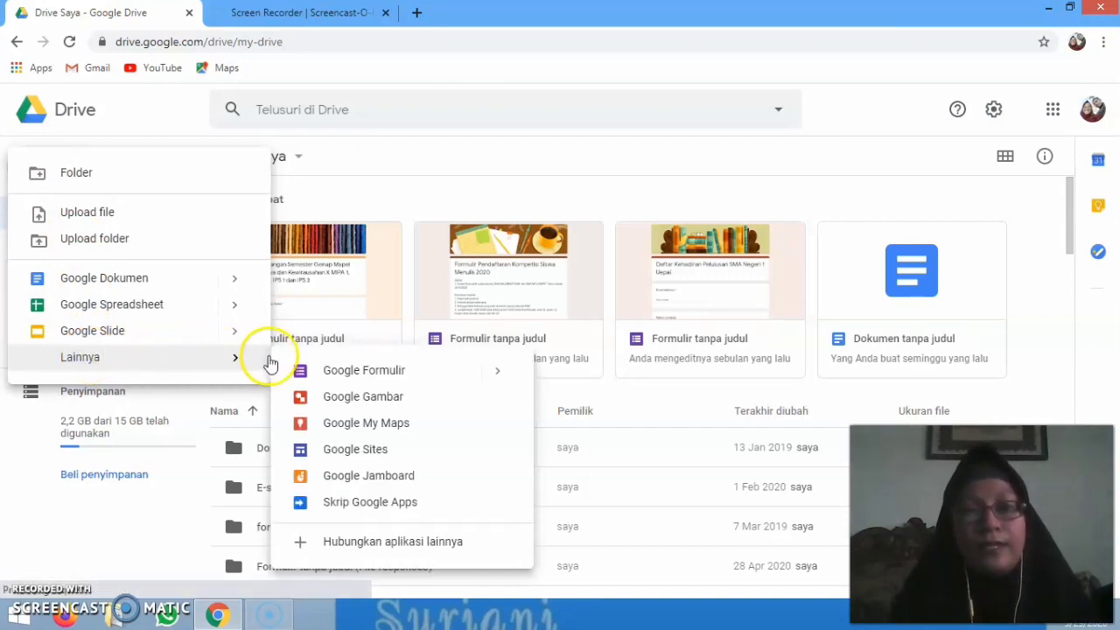
left_click(341, 373)
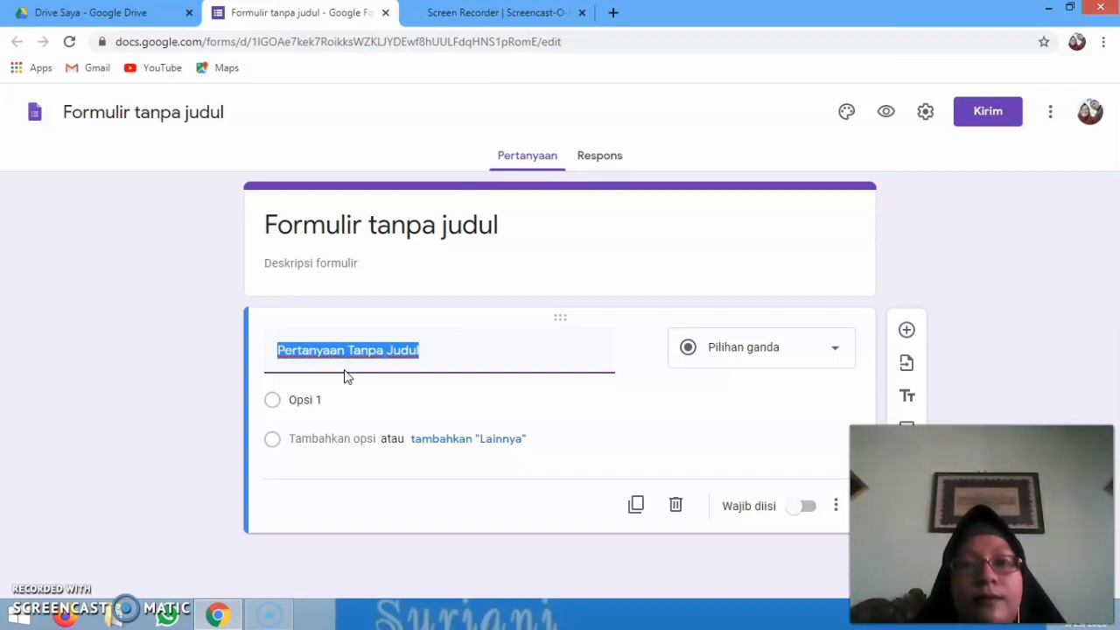
Replace 'Formulir tanpa judul' with the title 'Soal UAS Lintas Minat Kimia T.P 2019/2020'
left_click(460, 223)
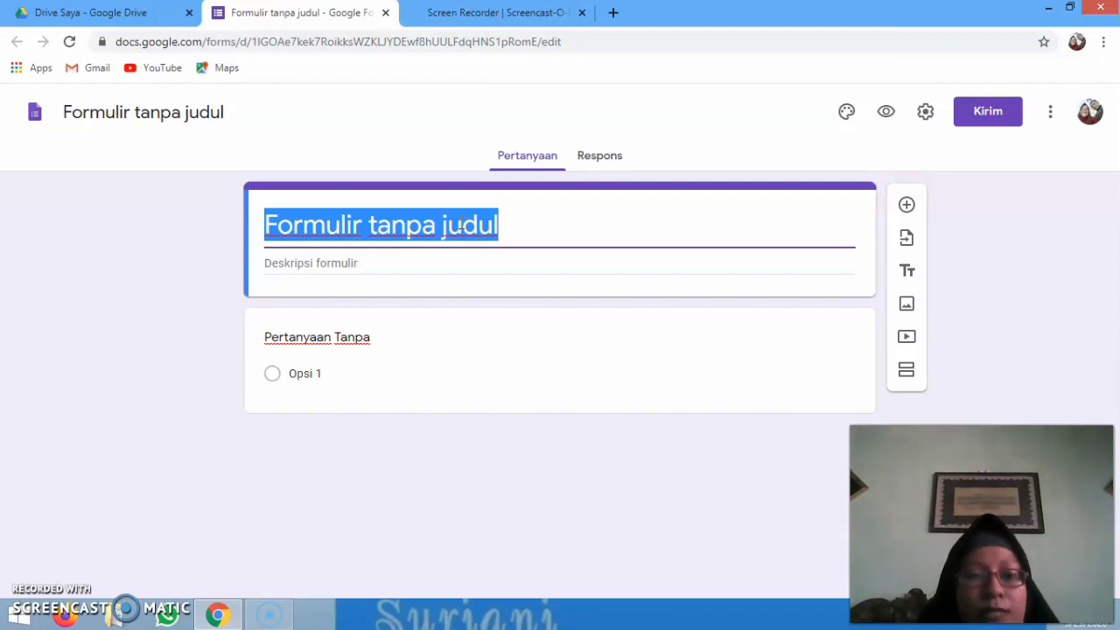
type("S")
type("al")
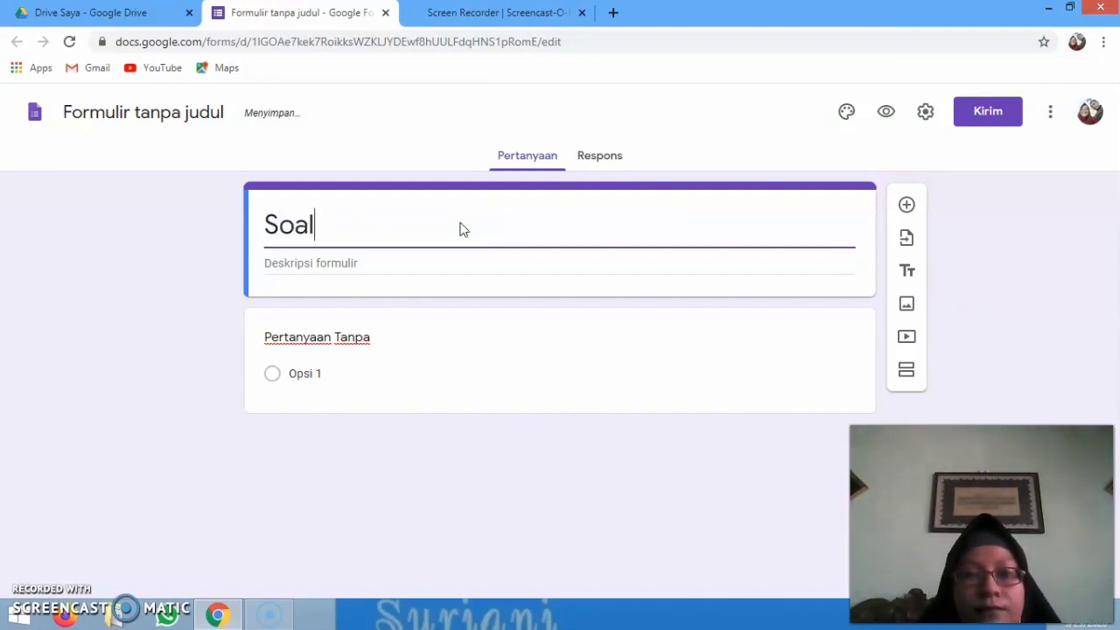
type(" Ulanga")
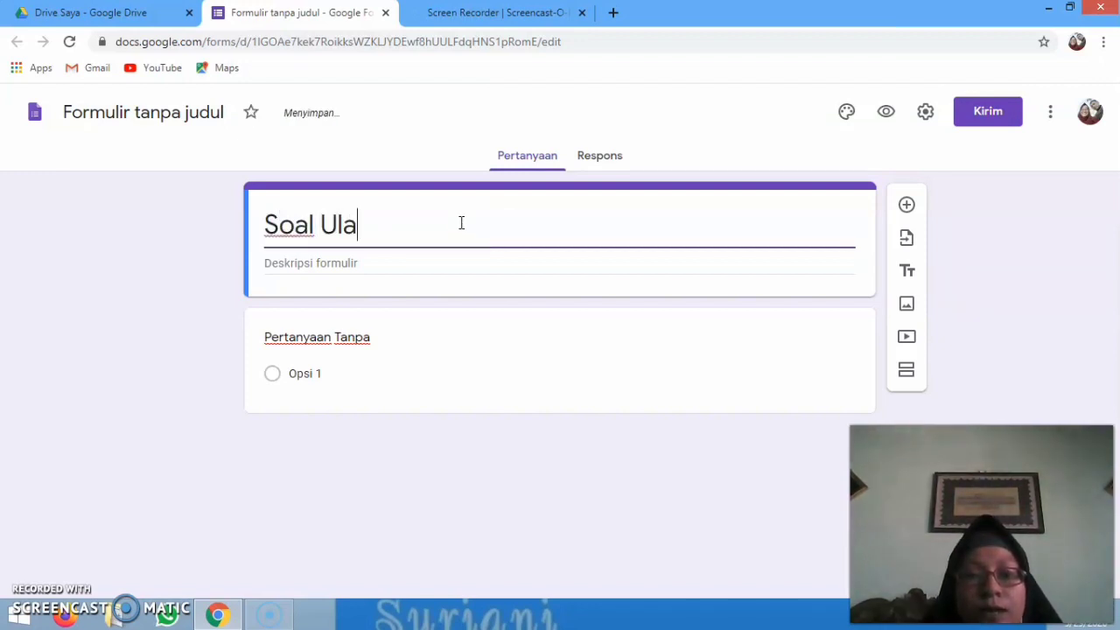
key("BackSpace")
key("BackSpace")
key("BackSpace")
key("BackSpace")
key("BackSpace")
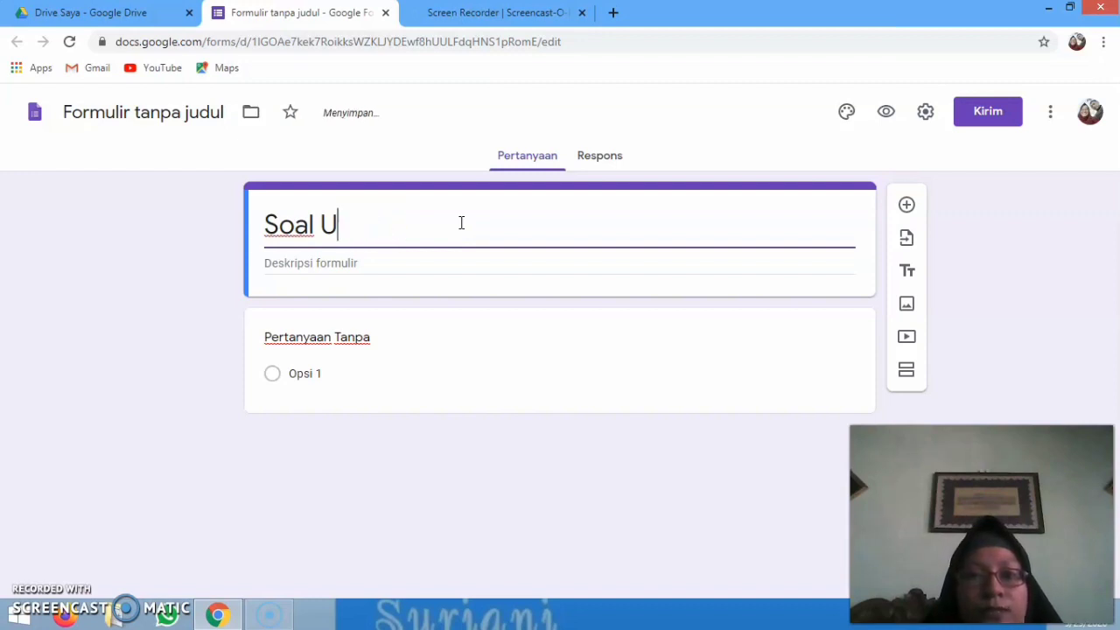
type("AS ")
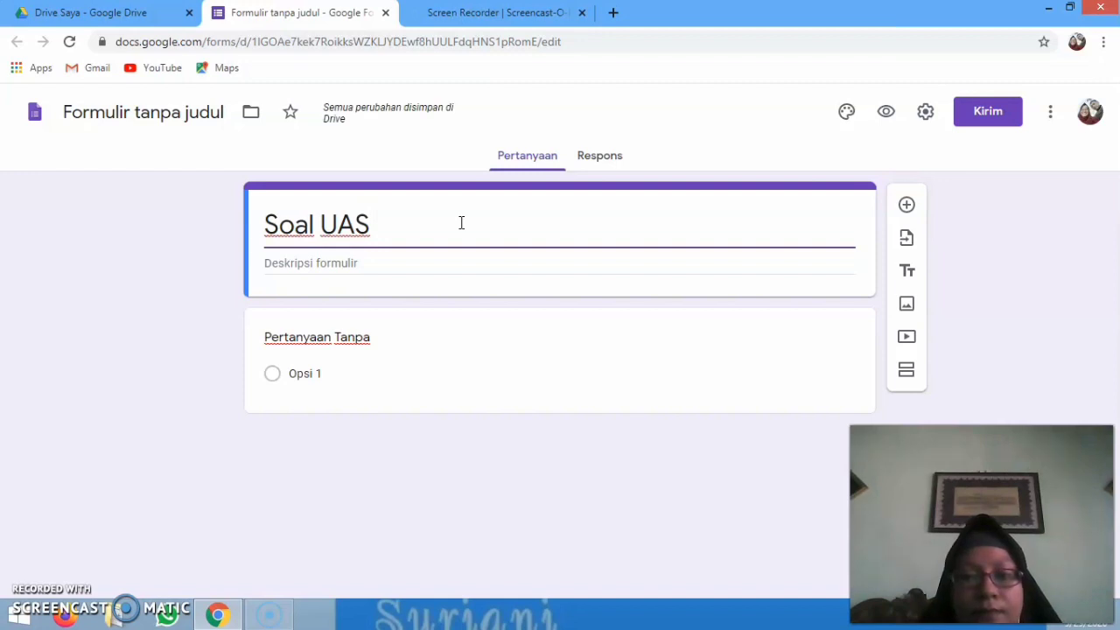
type("Lintat")
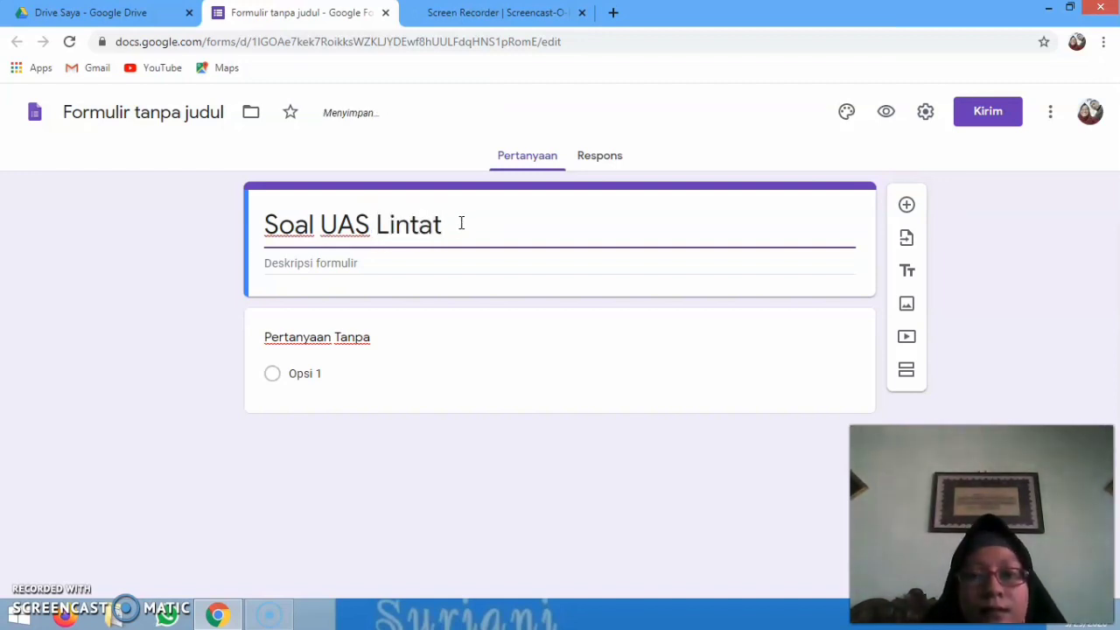
key("BackSpace")
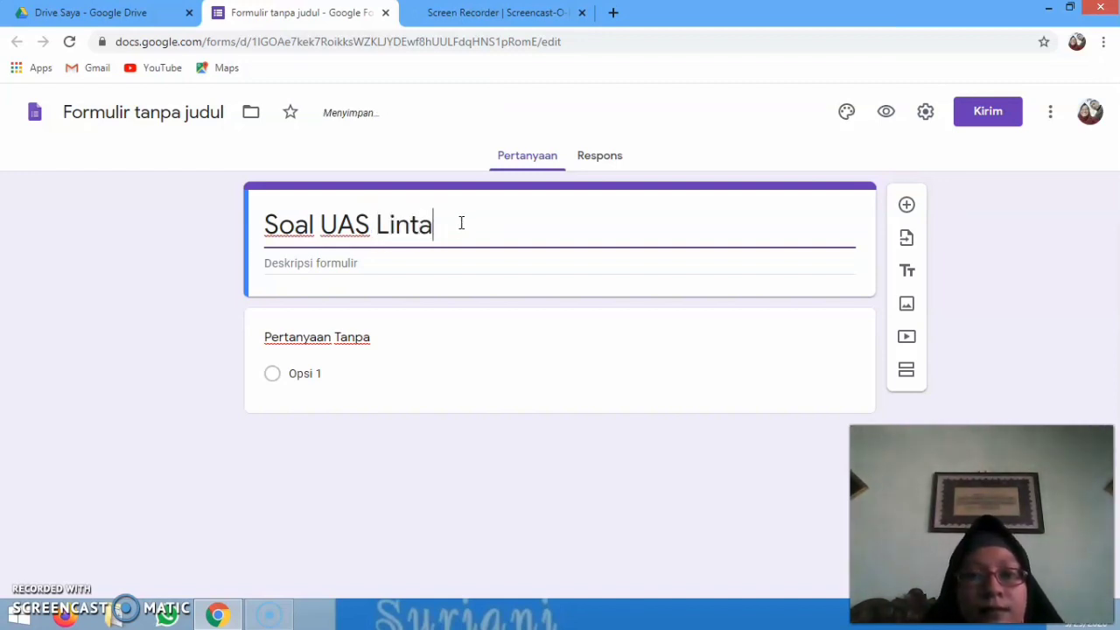
type("s Minat")
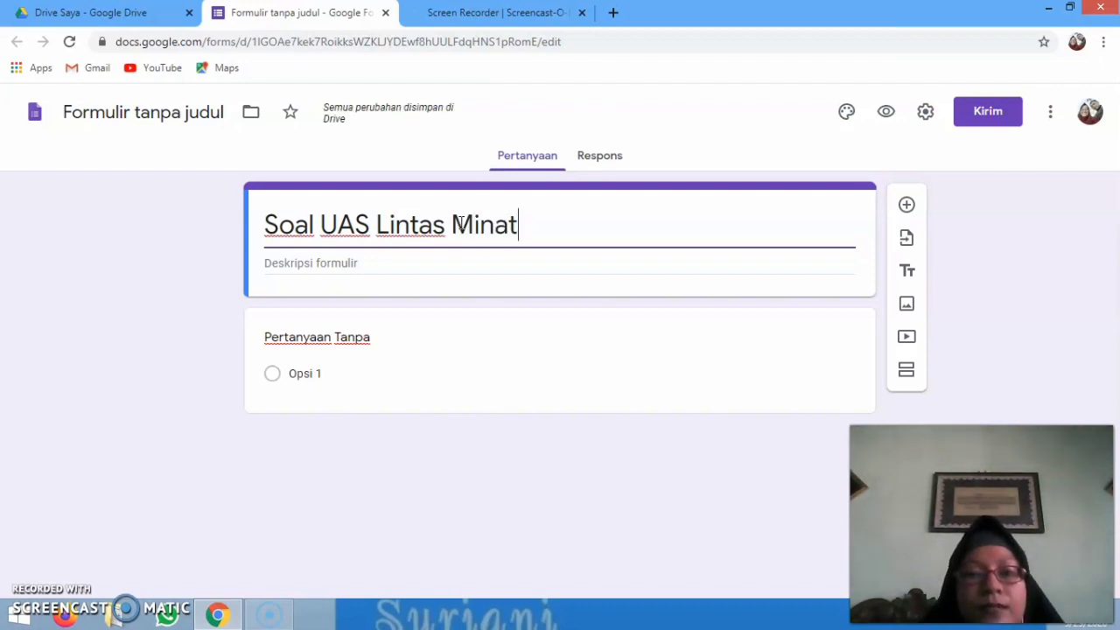
type(" Kimia")
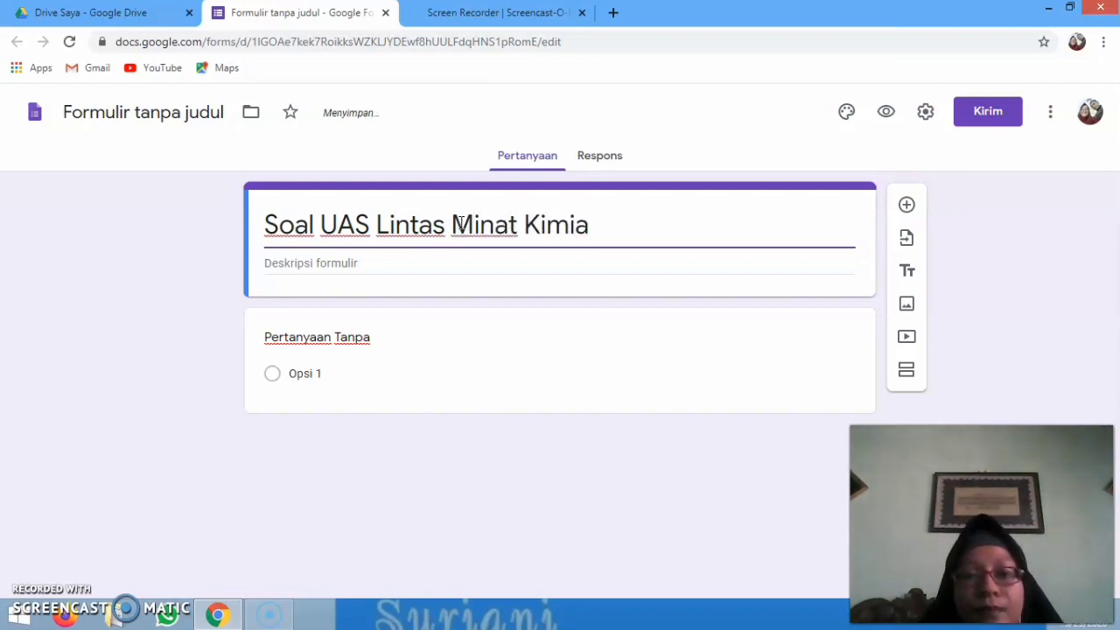
type(" T.")
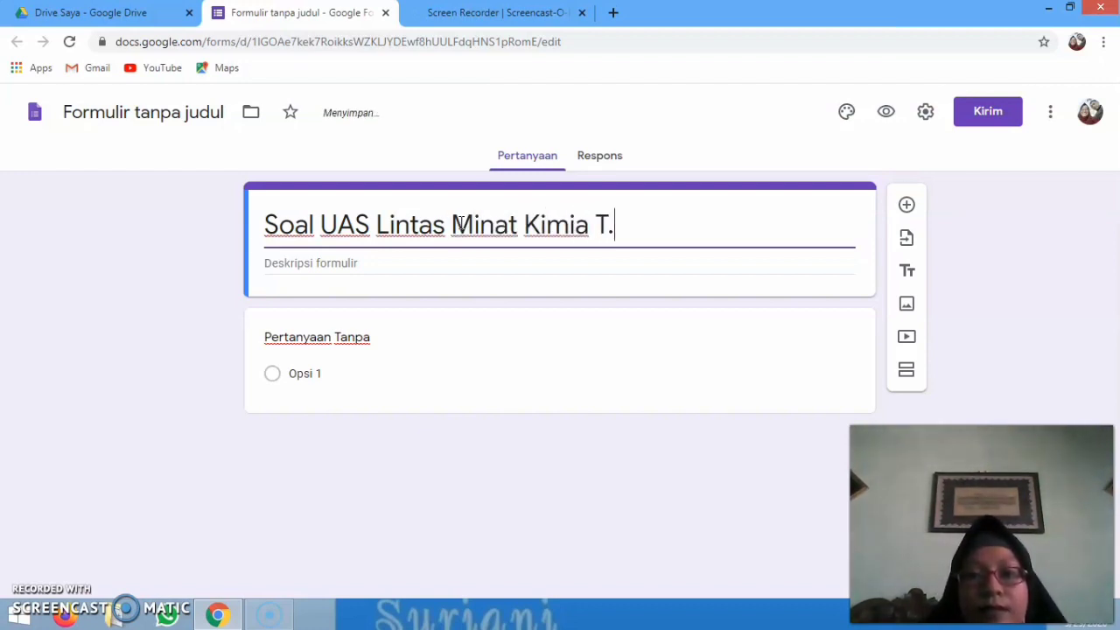
type("P 20")
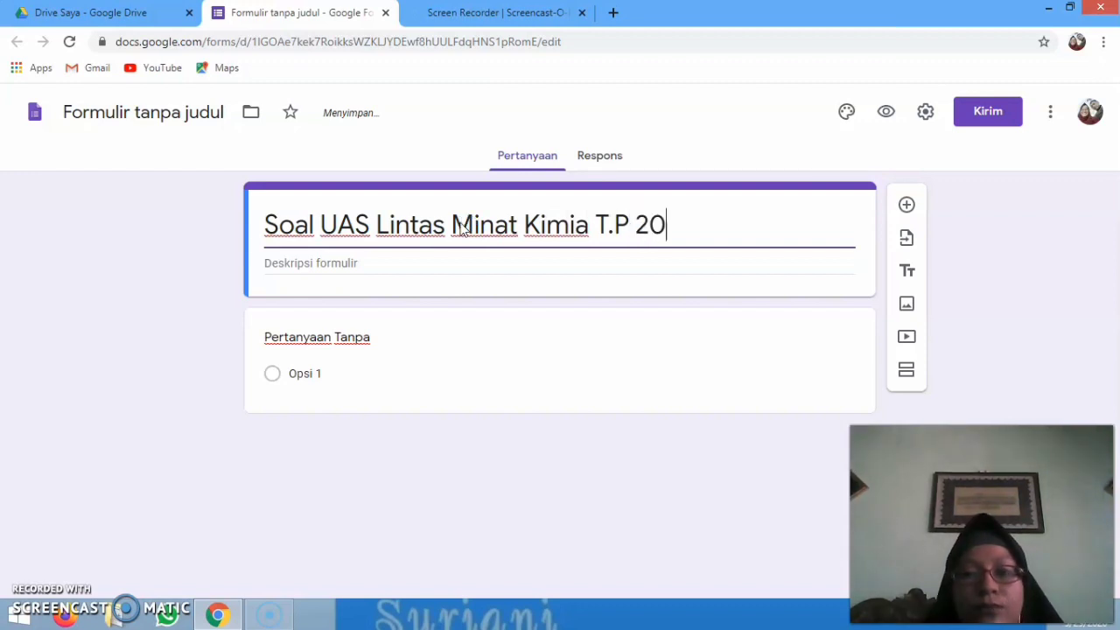
type("19")
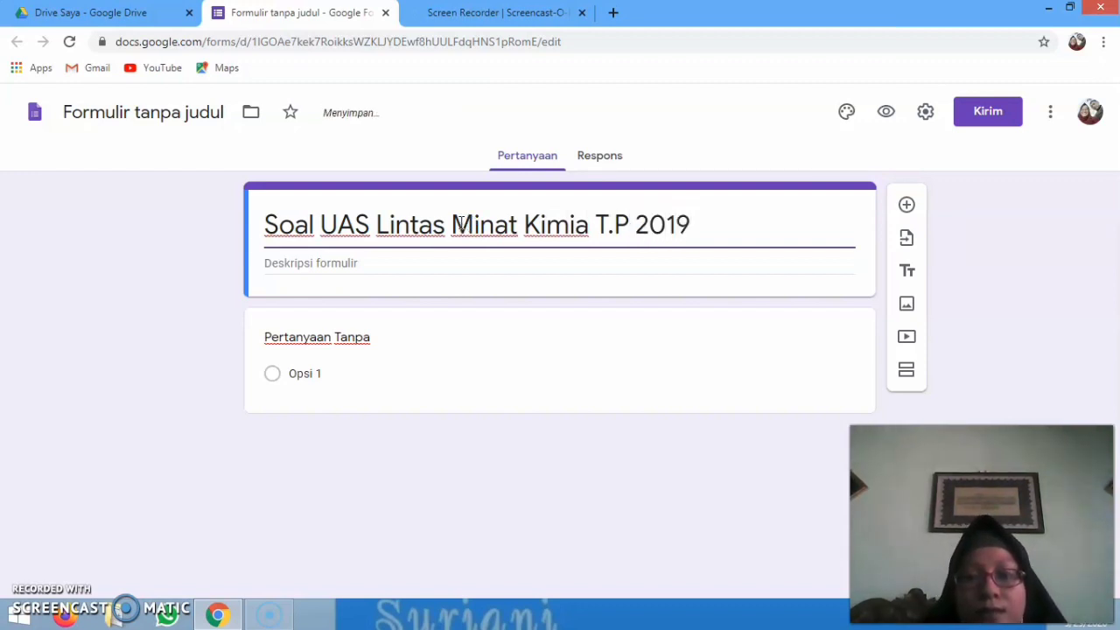
type("/2020")
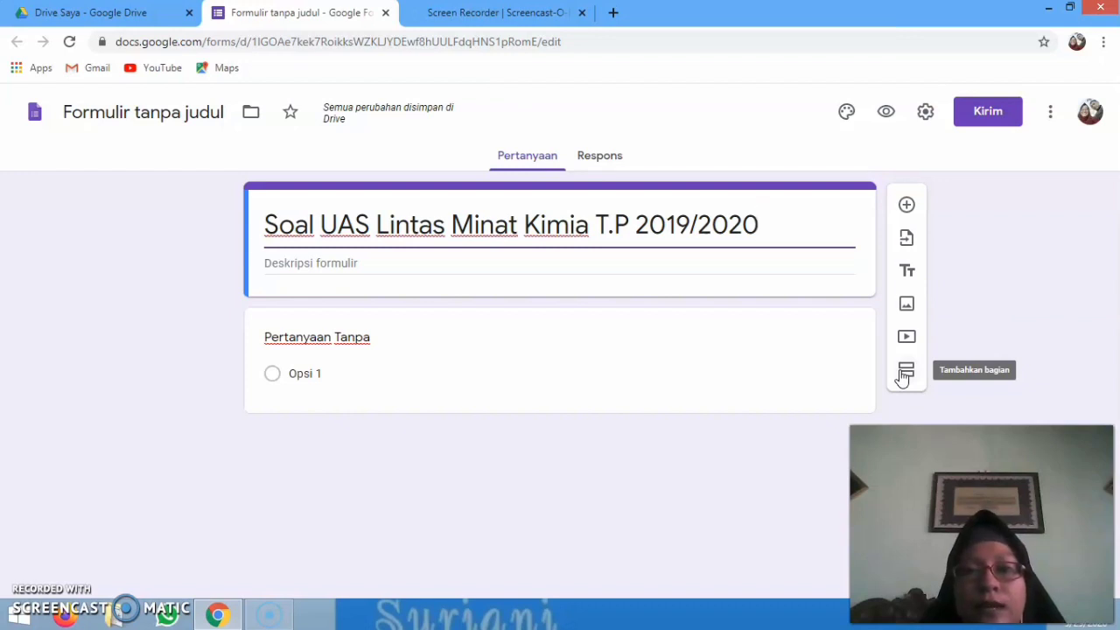
Add a new section below the title section and name it 'Petunjuk Soal!'
left_click(905, 372)
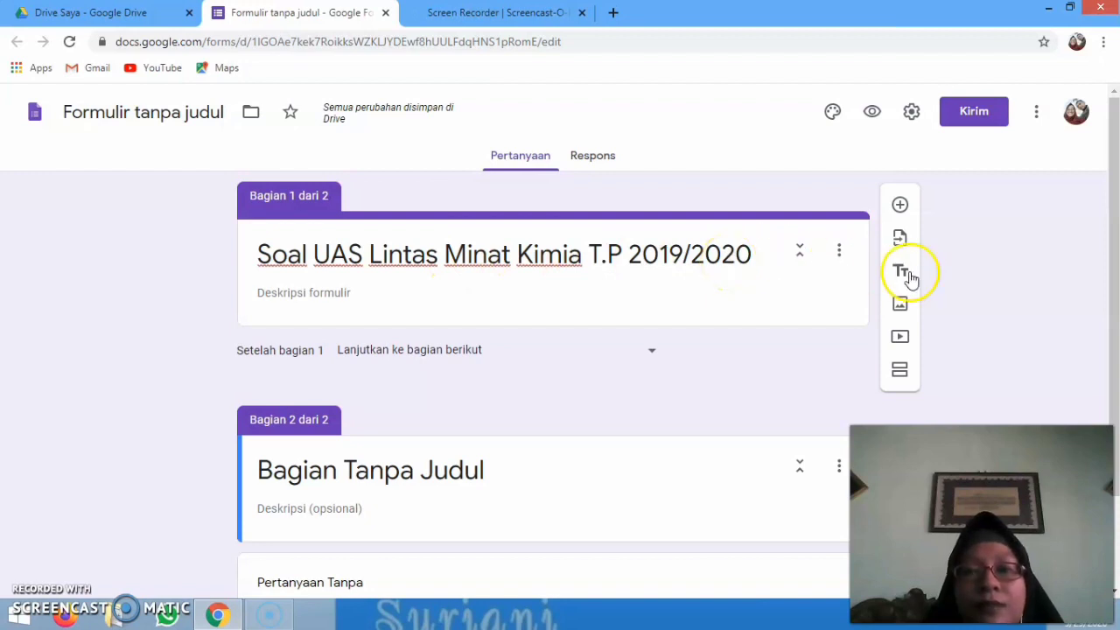
left_click_drag(1112, 263, 1110, 340)
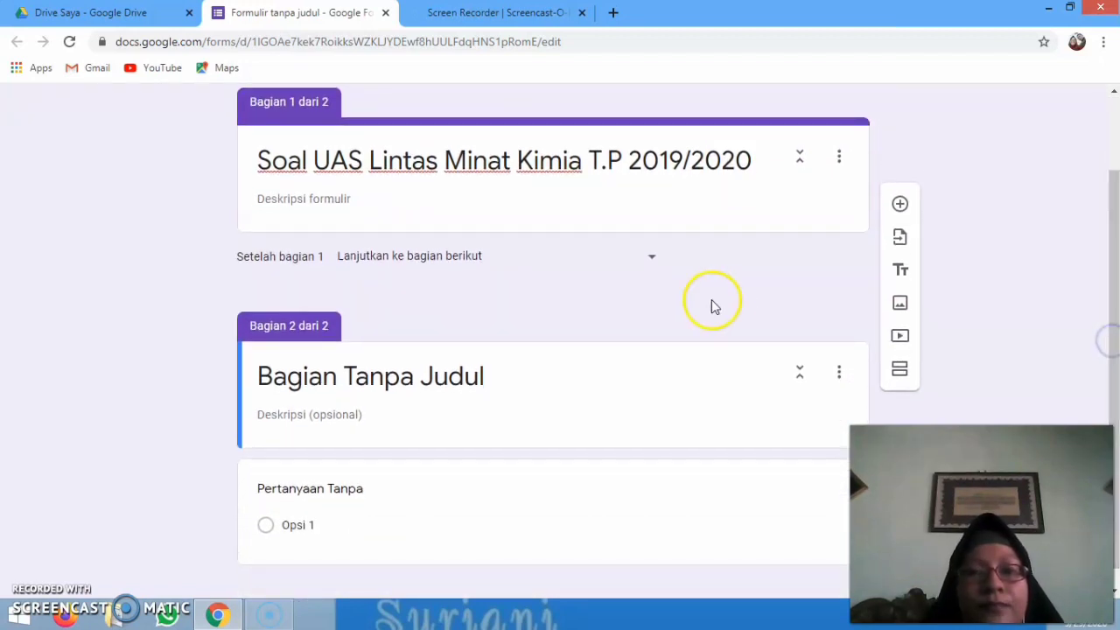
left_click(455, 377)
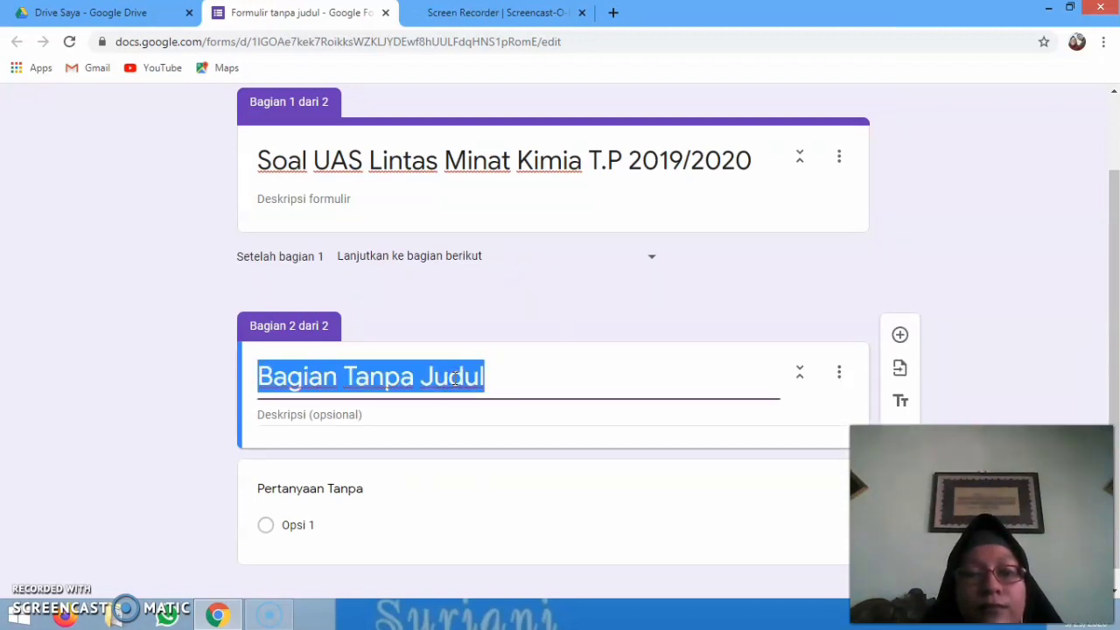
type("P")
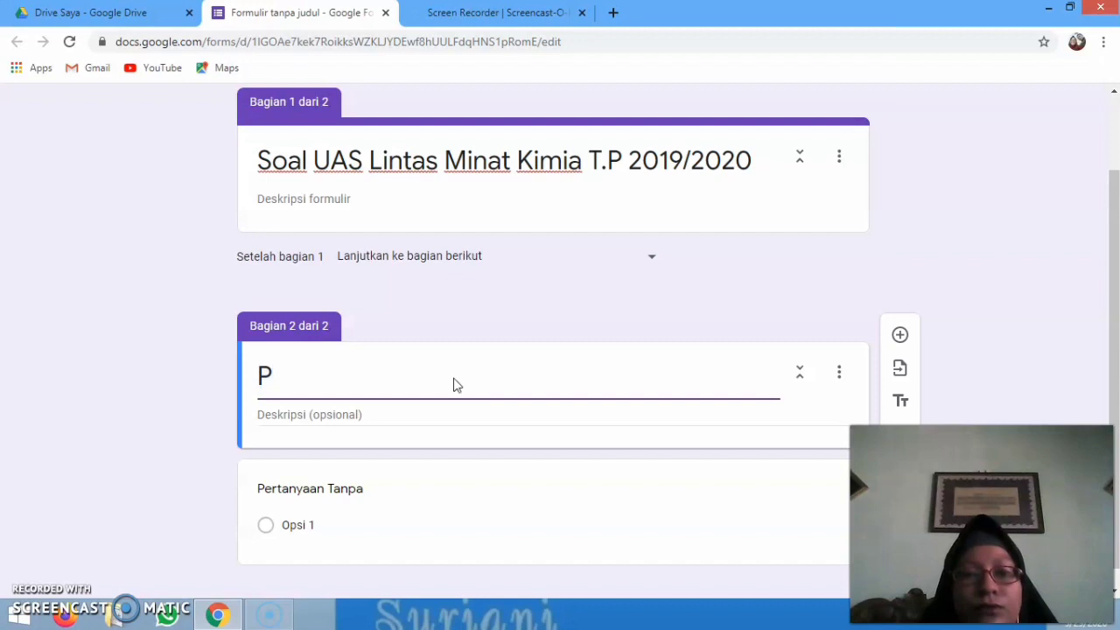
type("etunju")
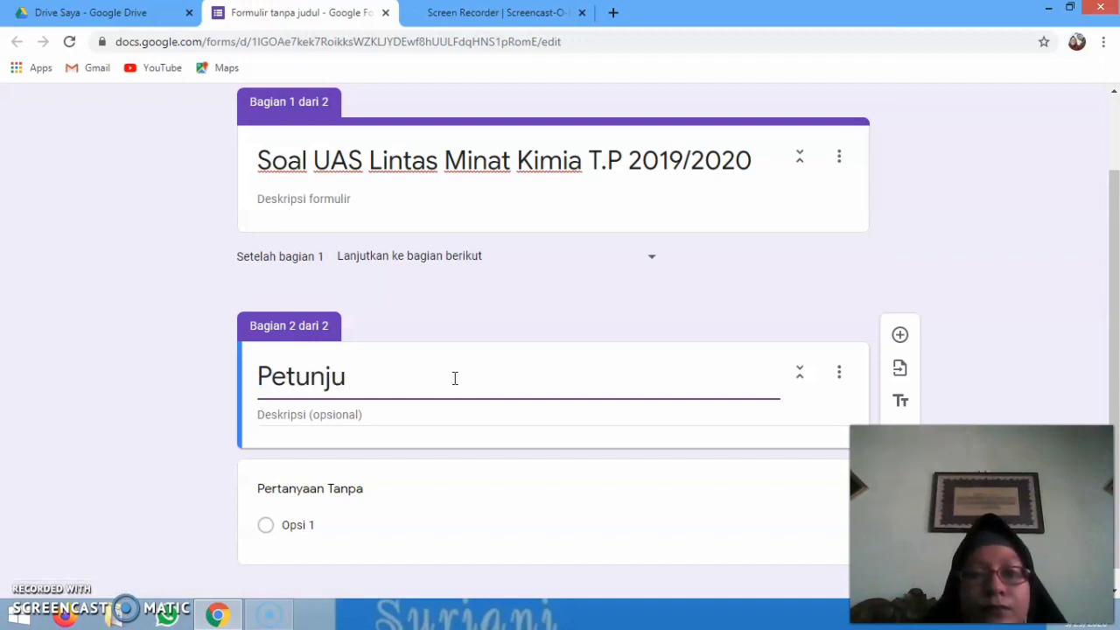
type("k Soall")
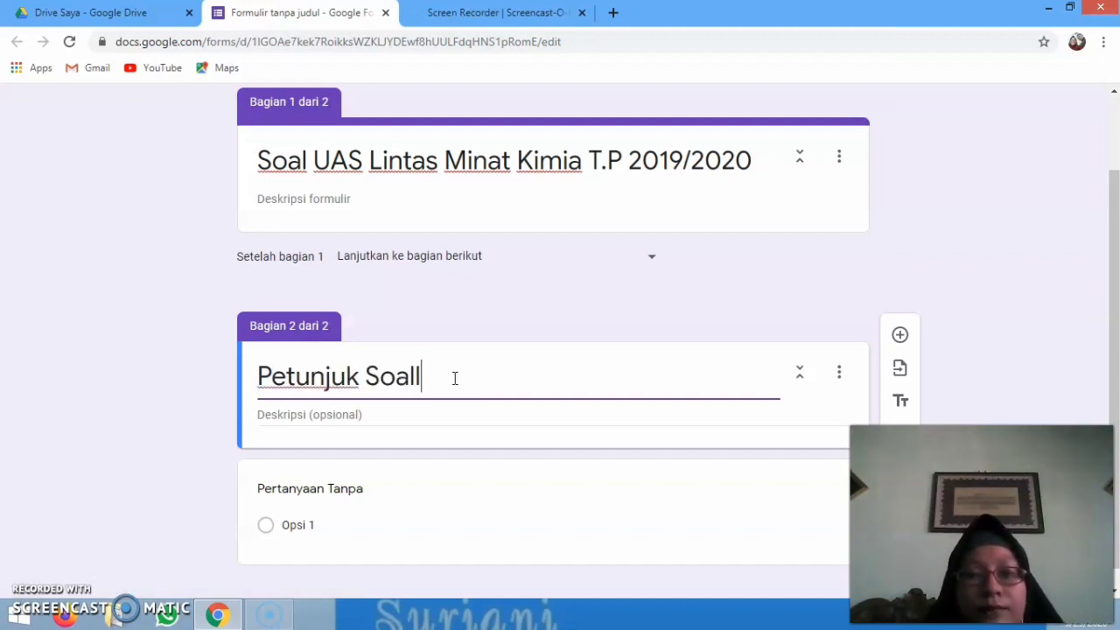
key("BackSpace")
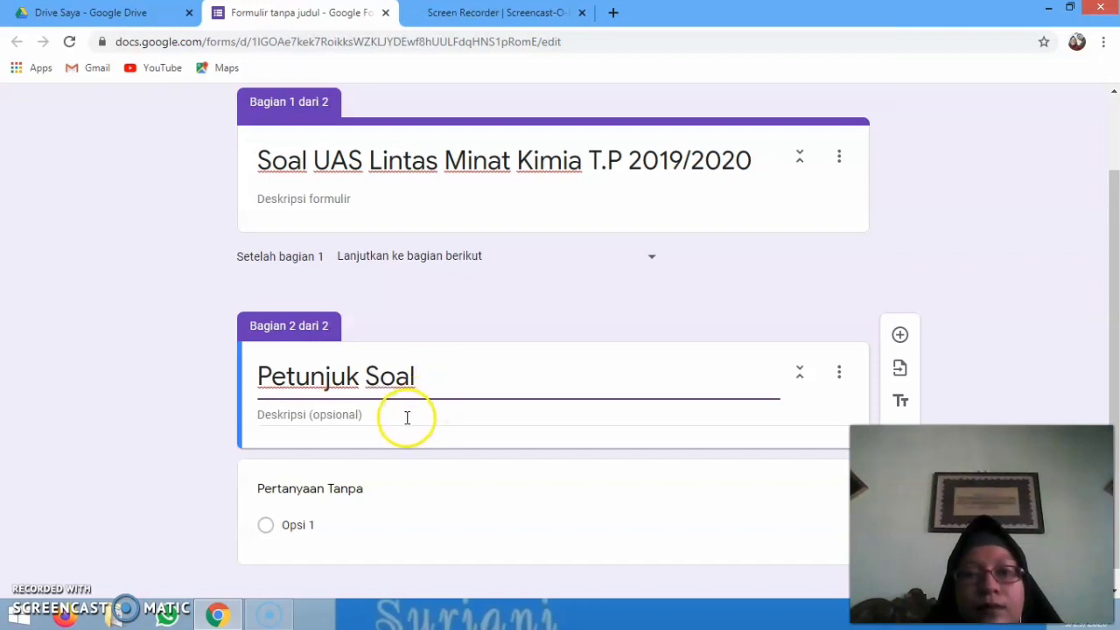
left_click(406, 417)
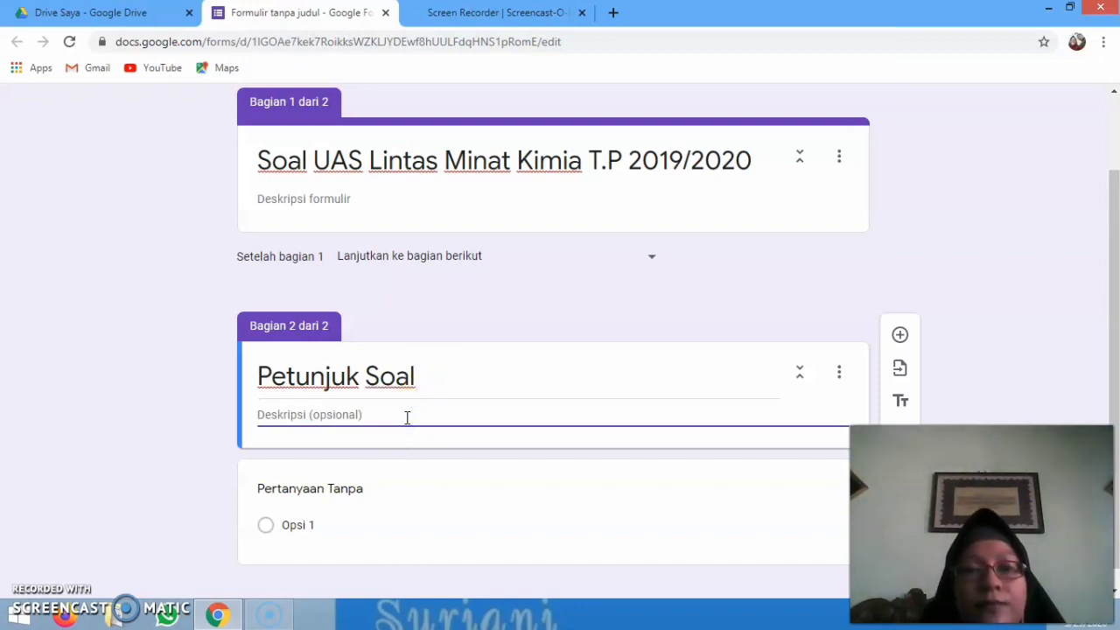
triple_click(427, 365)
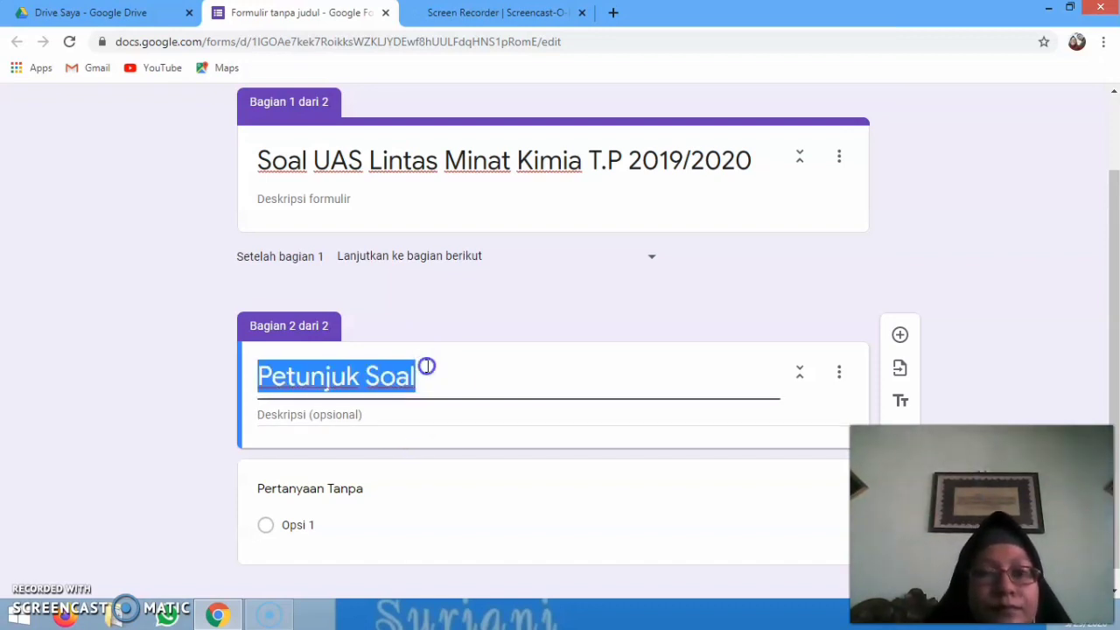
left_click(426, 366)
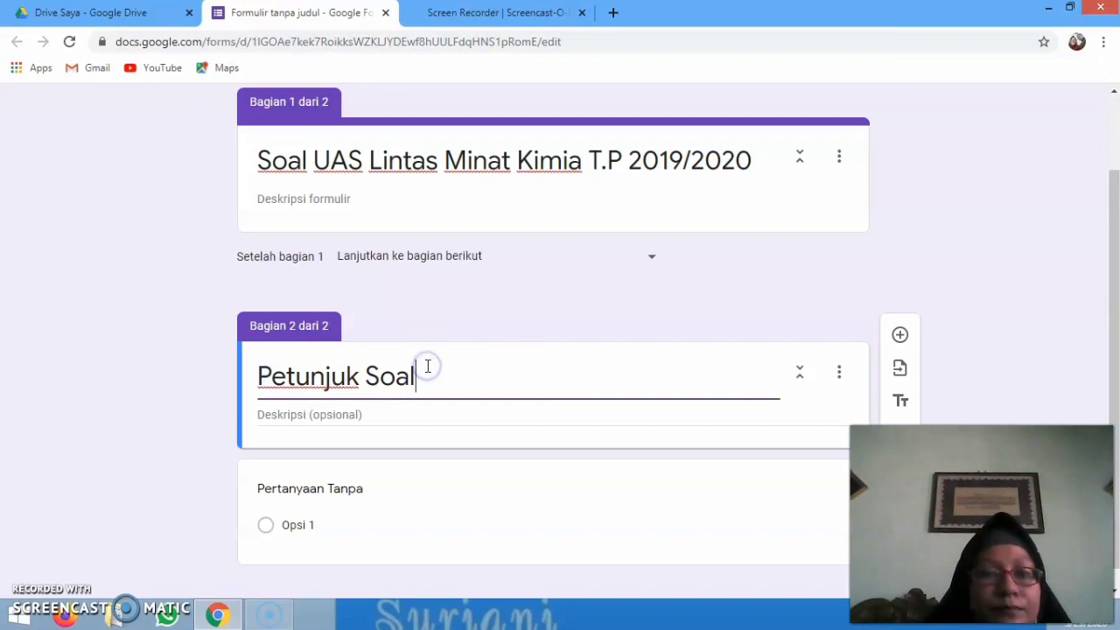
left_click(396, 407)
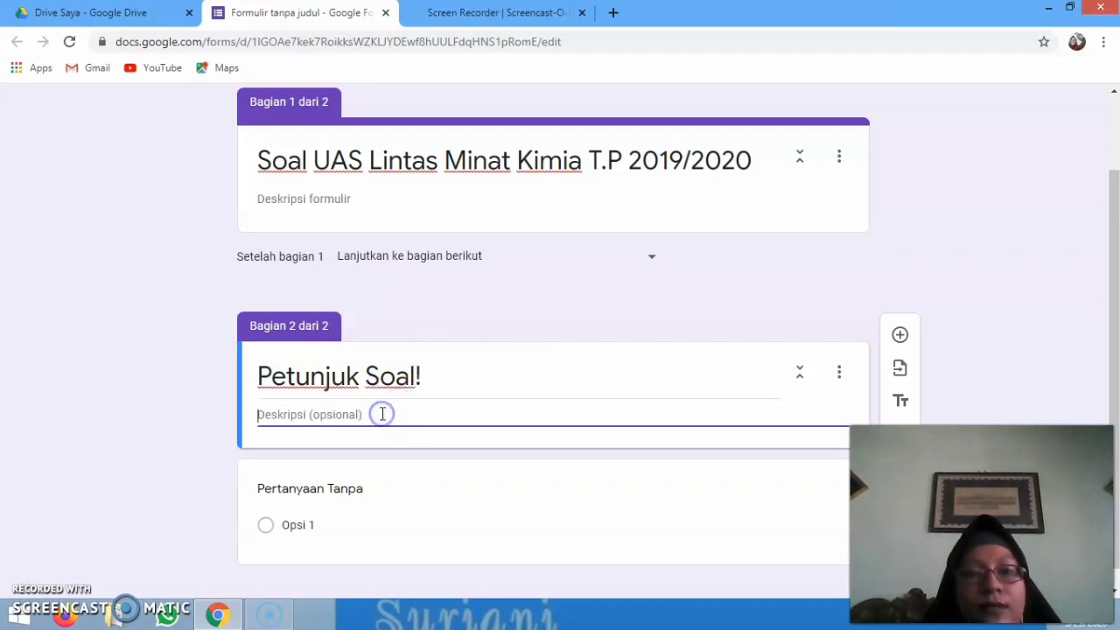
Write three numbered rules: answer honestly, no phones for answers, pray before starting
type("1.")
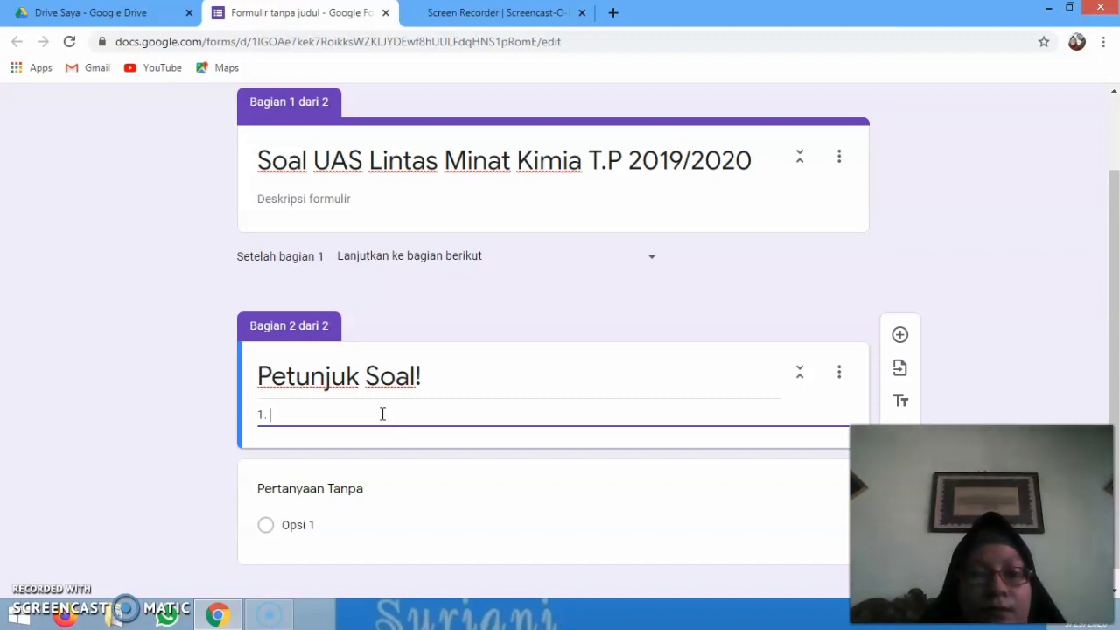
type("Isilah")
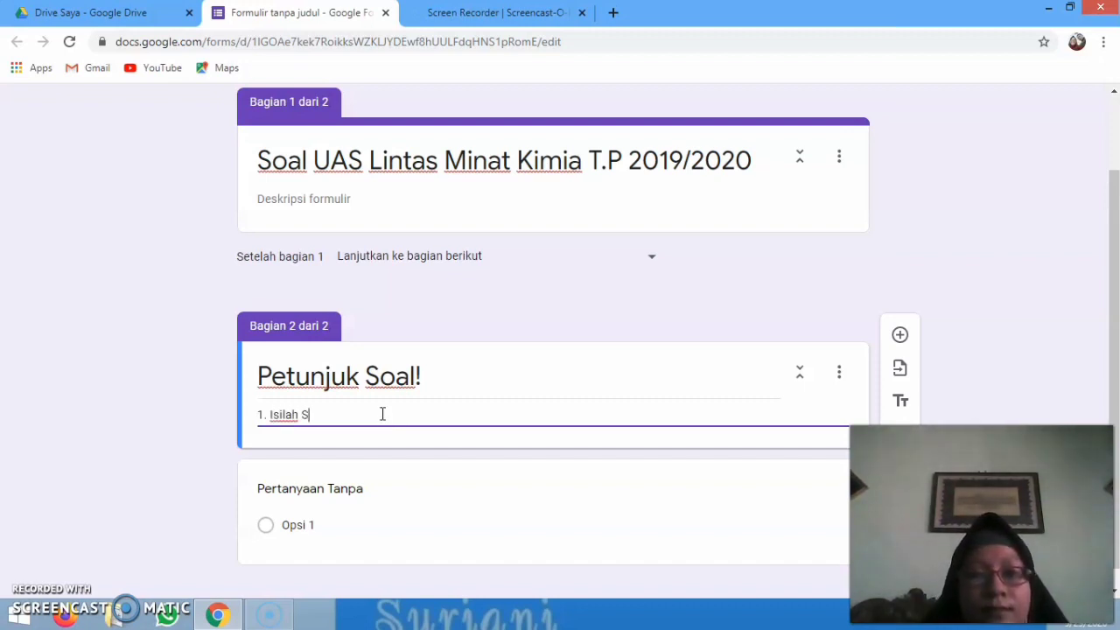
type(" Soal be")
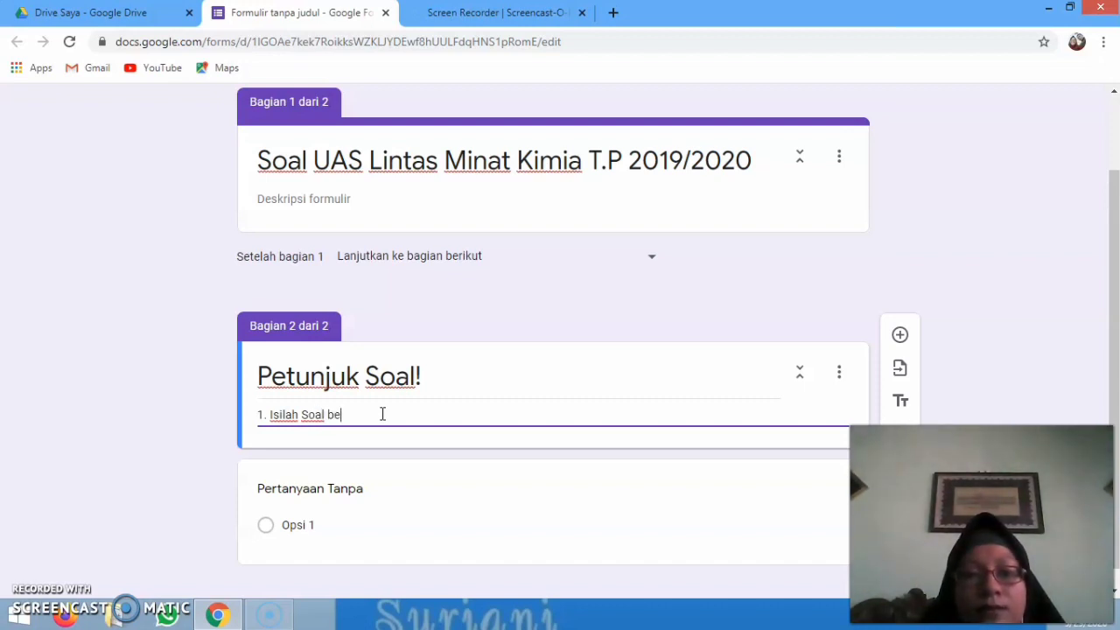
type("rikut d")
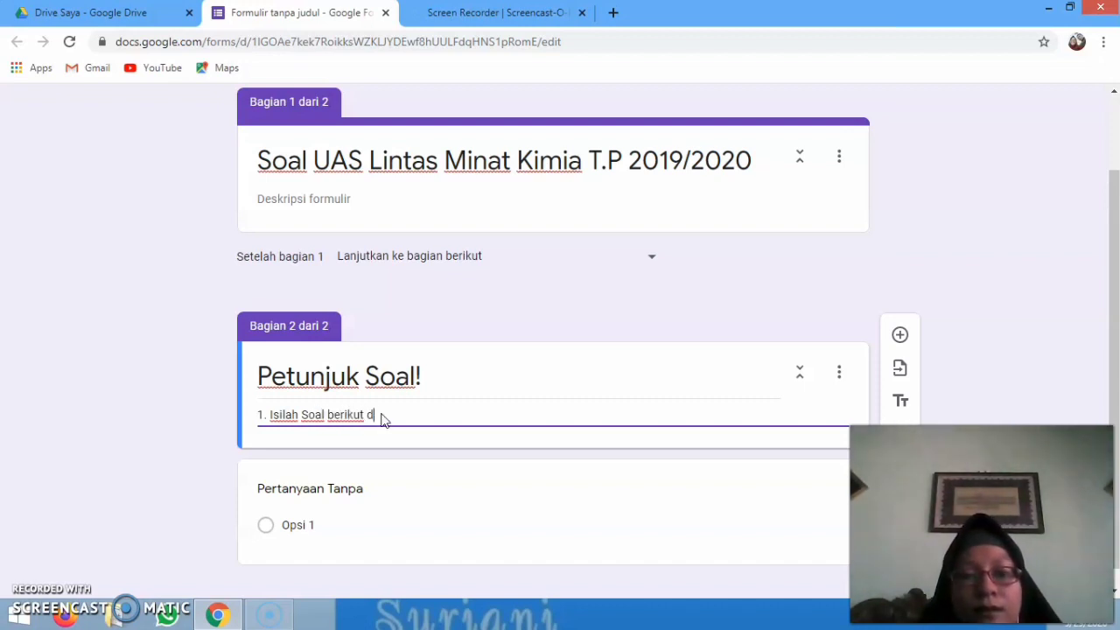
type("engan benar da")
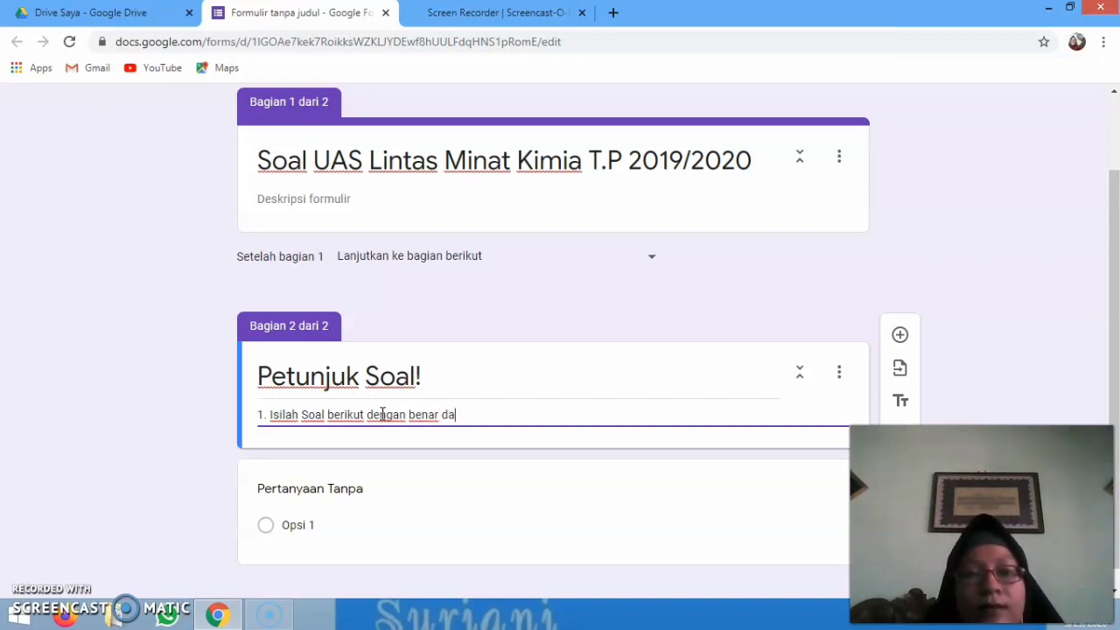
type("n jujur.")
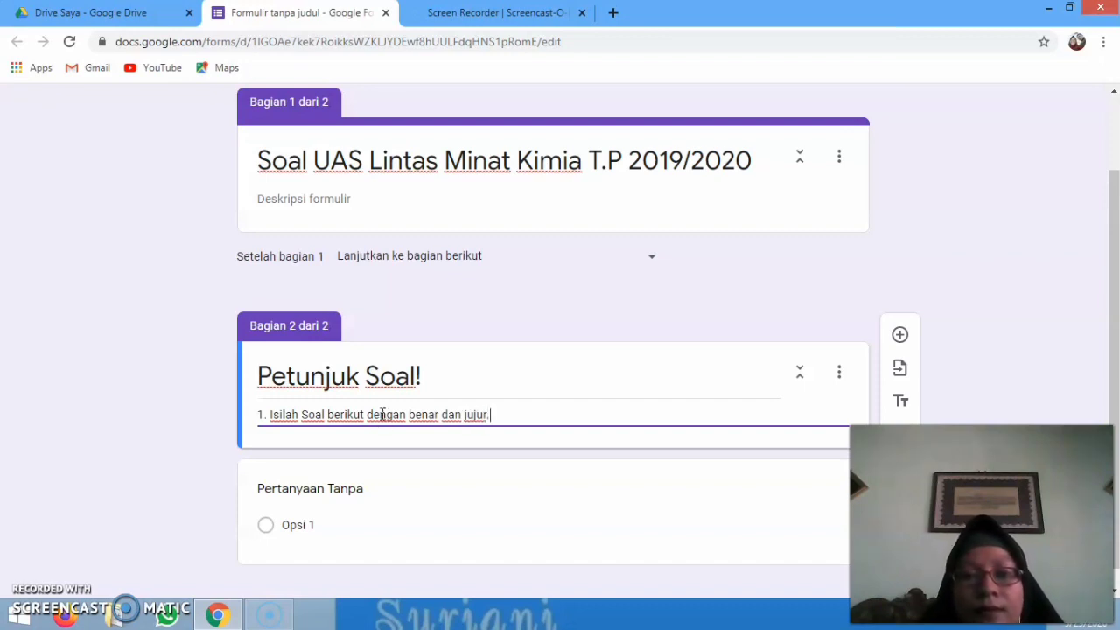
key("Return")
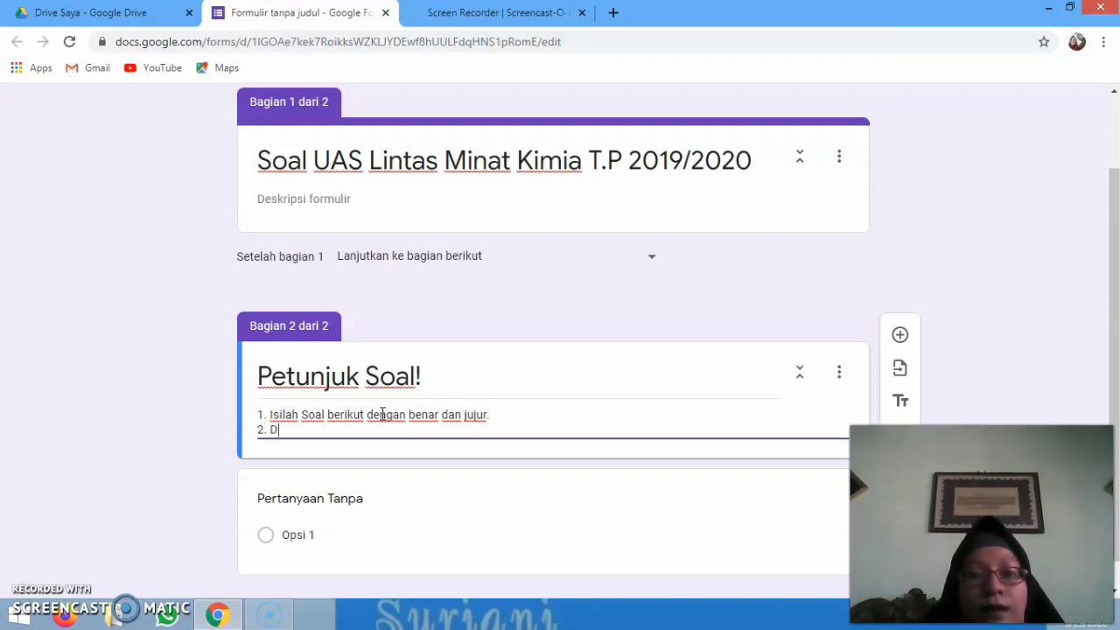
type("2. Dilaran")
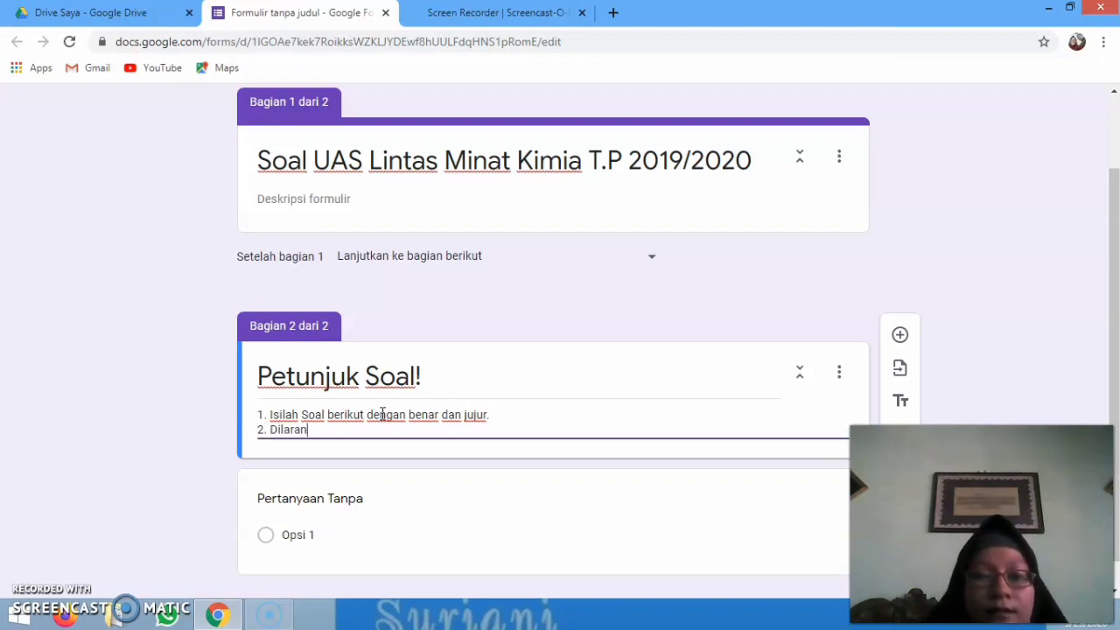
type("g mengguna")
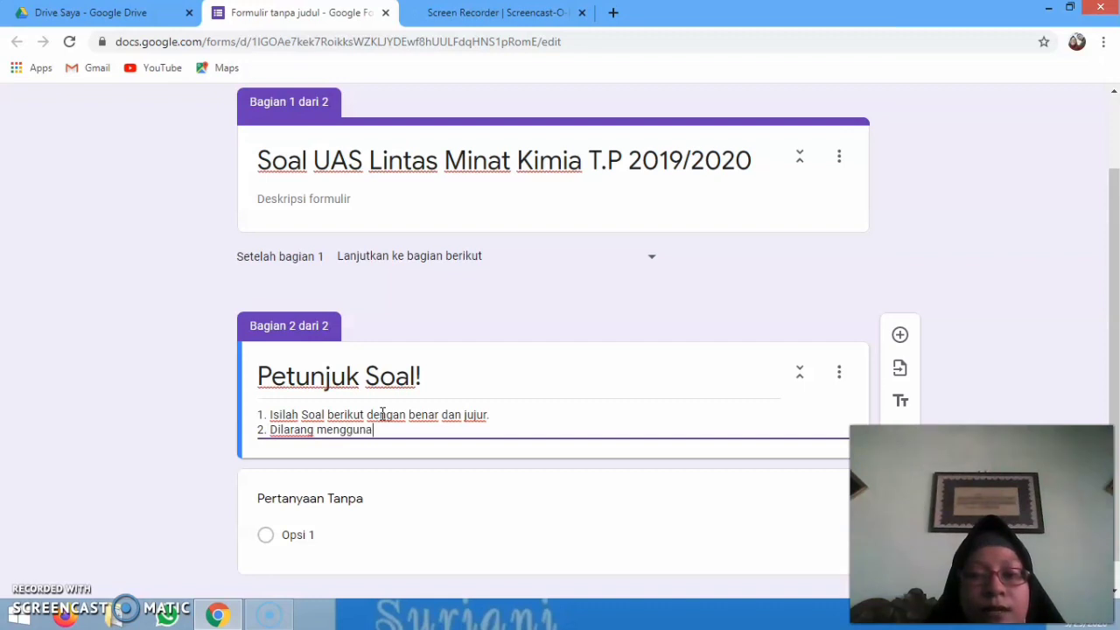
type("kan H")
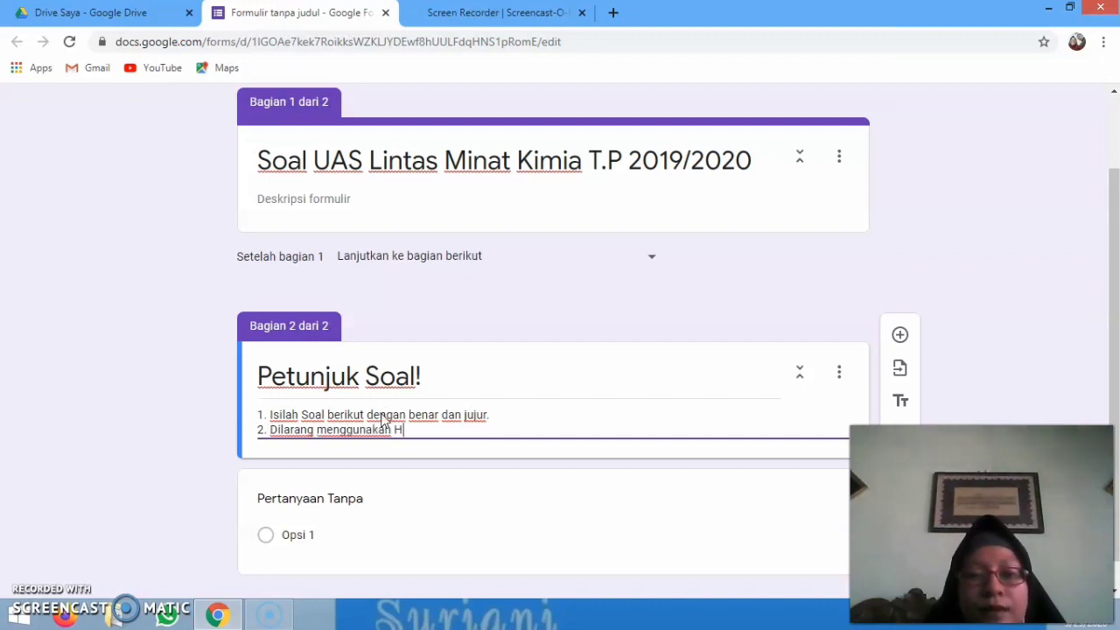
type("P sebagai ala")
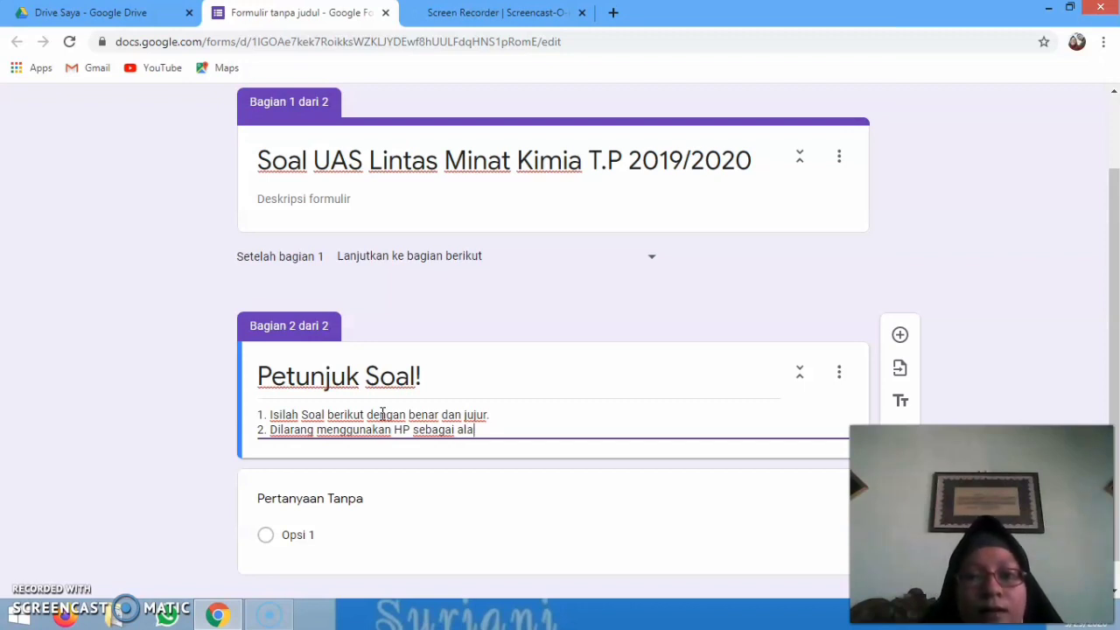
type("t untuk ")
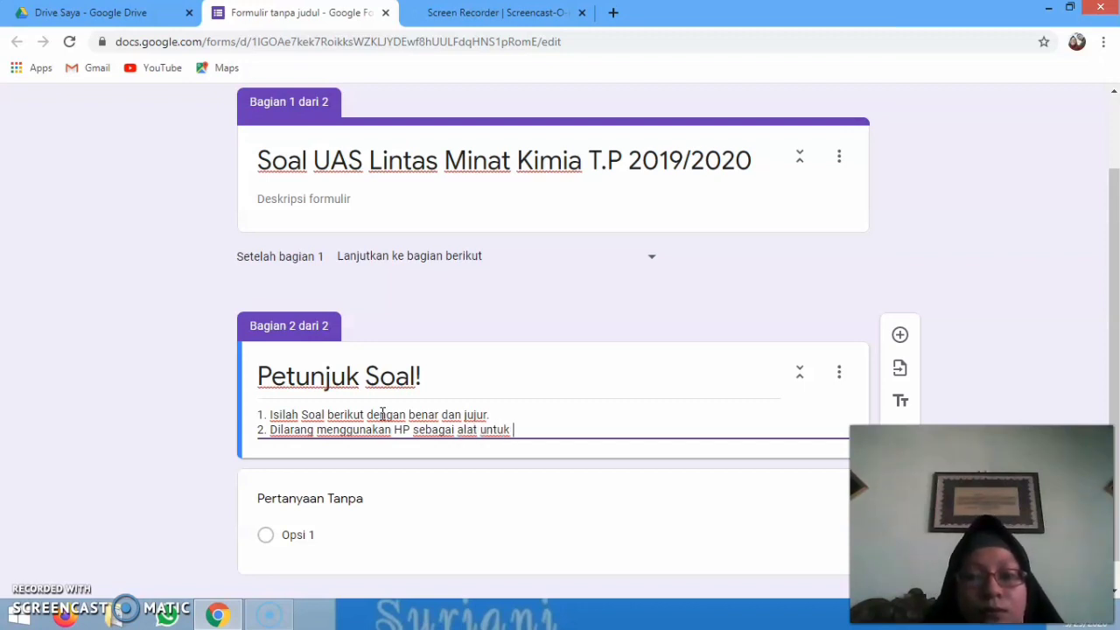
type("mencari")
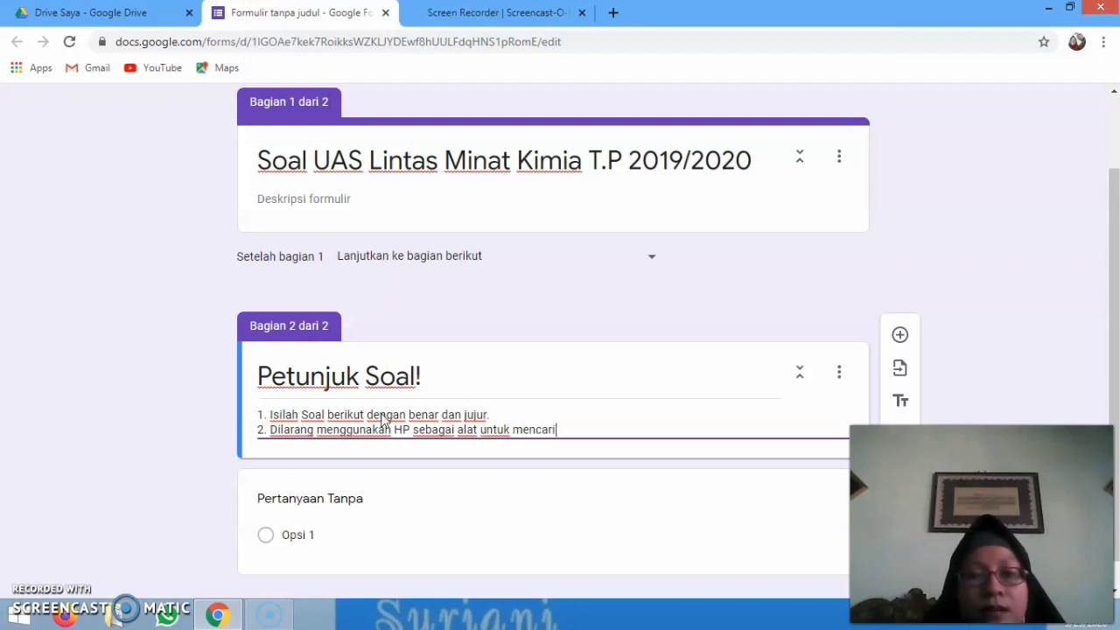
type(" jawaba")
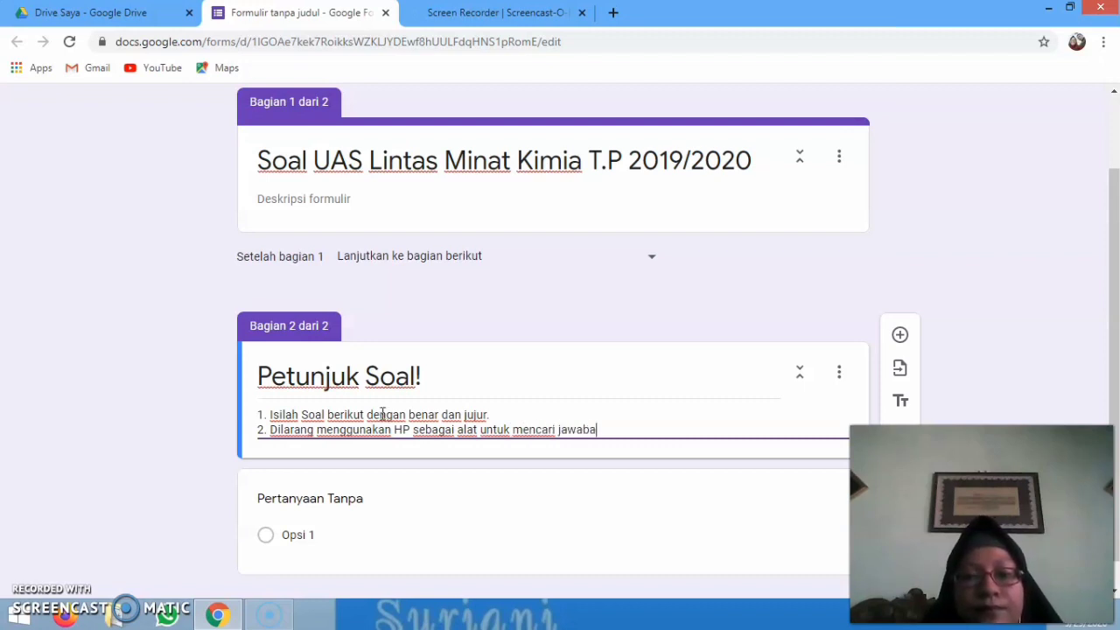
type("n")
key("Return")
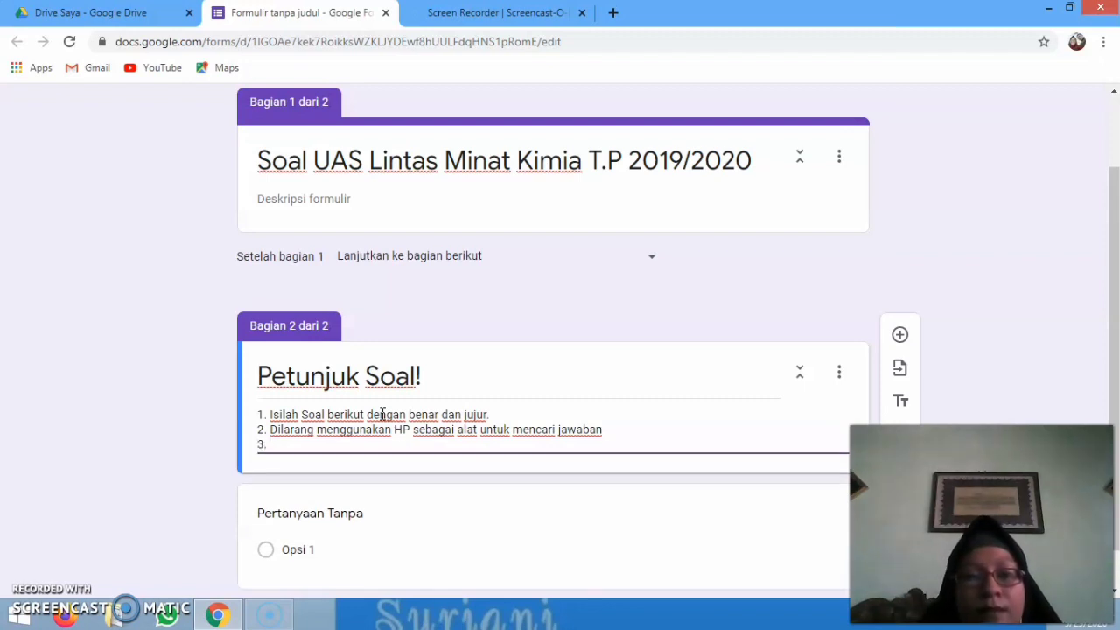
type("3. B")
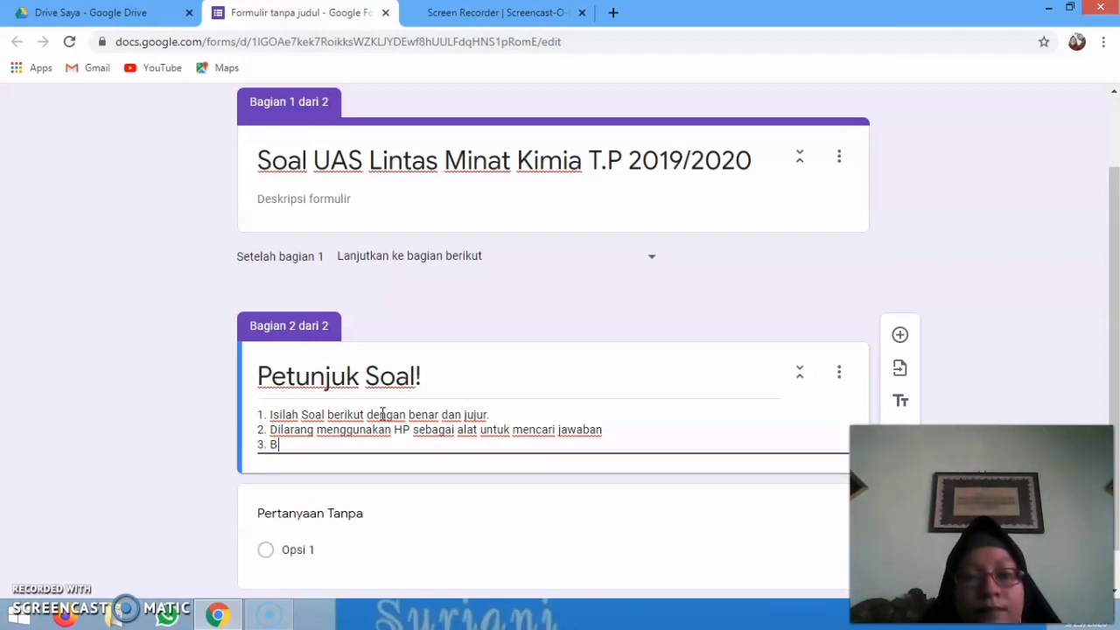
type("erdoalah ")
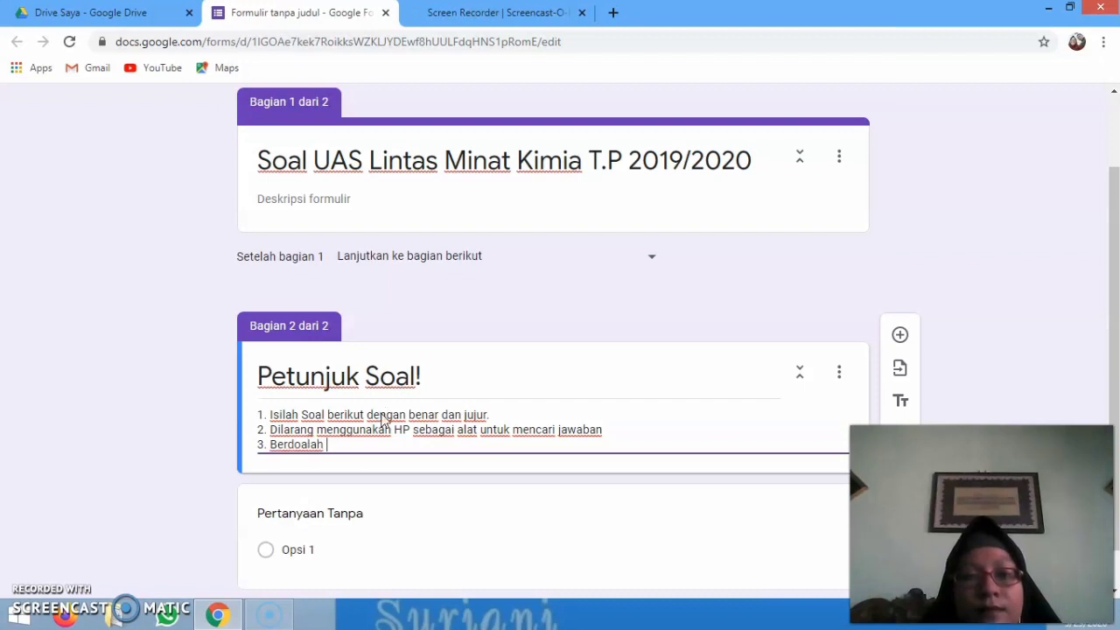
type("sebelu")
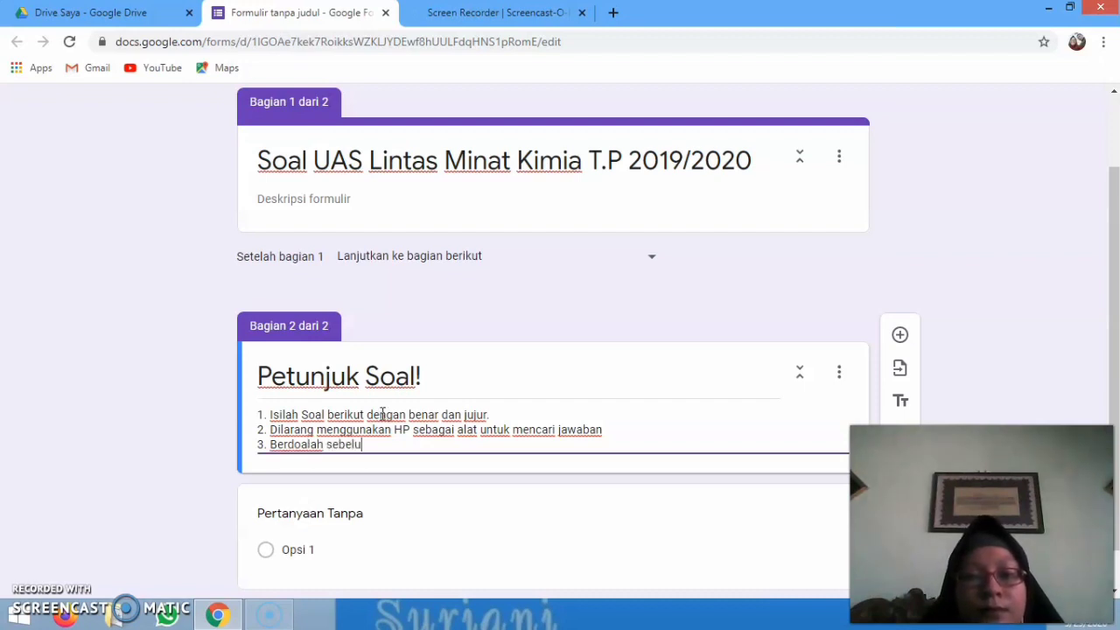
type("m mengerjaka")
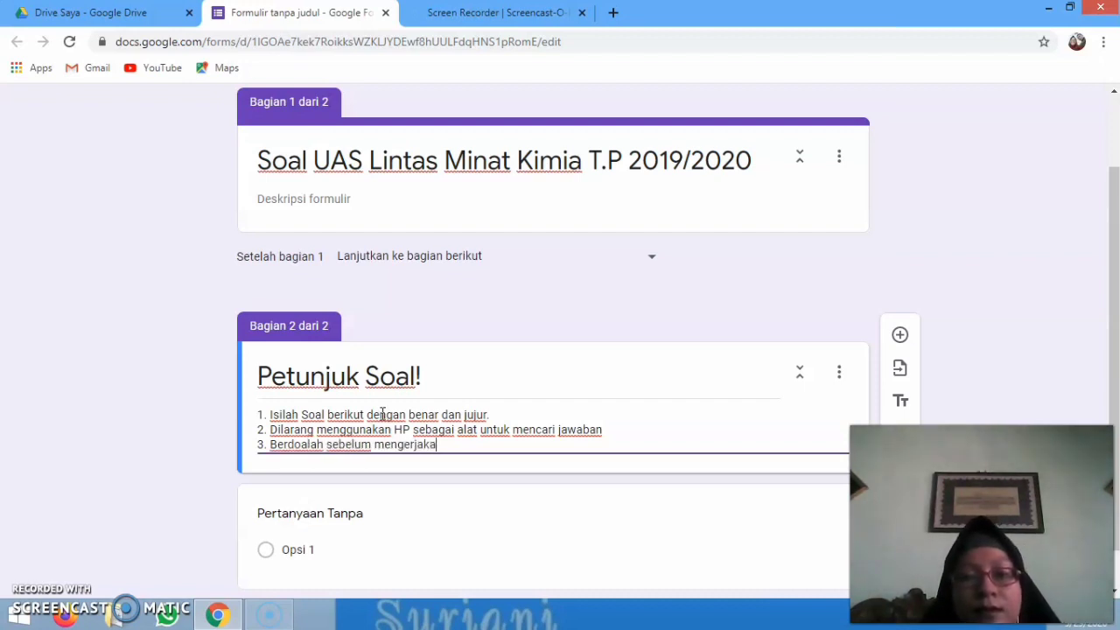
type("n Soal")
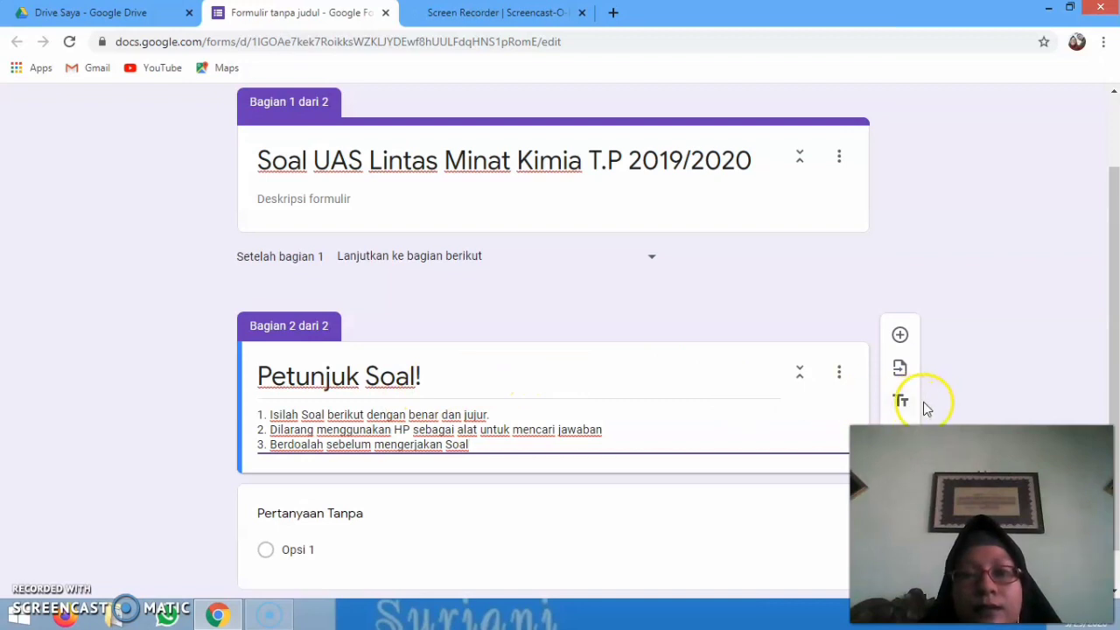
left_click_drag(1107, 399, 1116, 451)
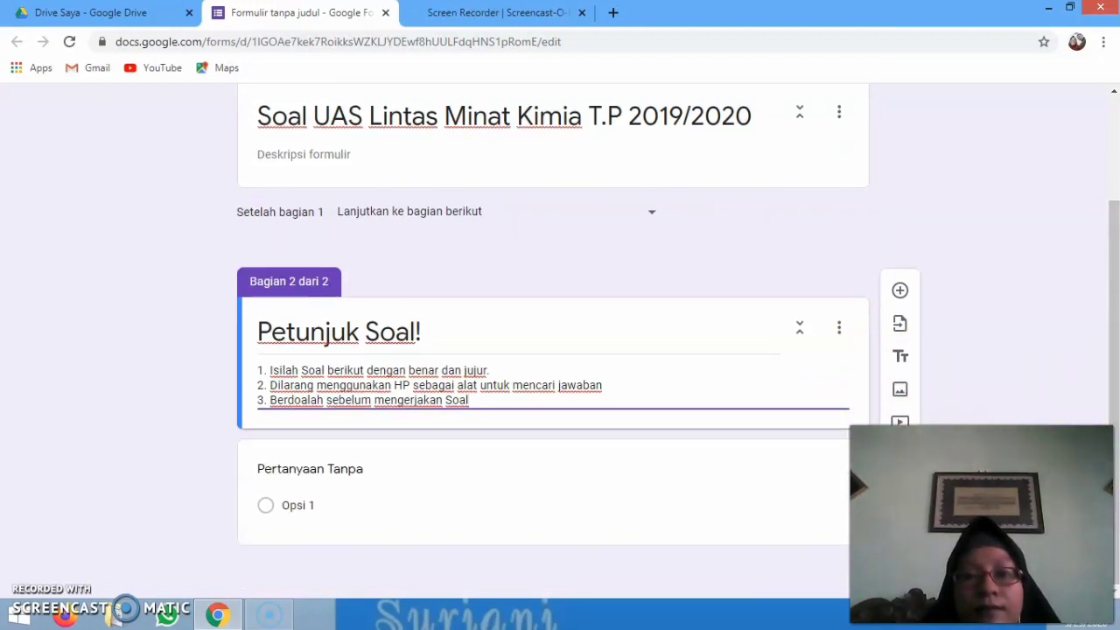
Add a third section after the instructions and title it 'Selamat Mengerjakan'
left_click(899, 454)
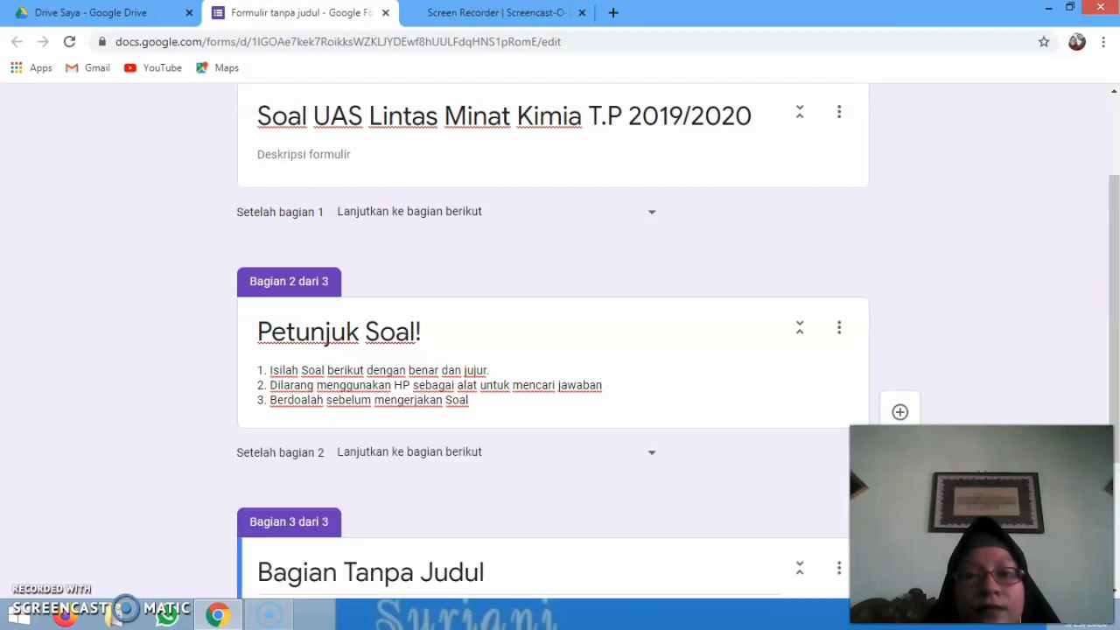
left_click_drag(1113, 333, 1115, 451)
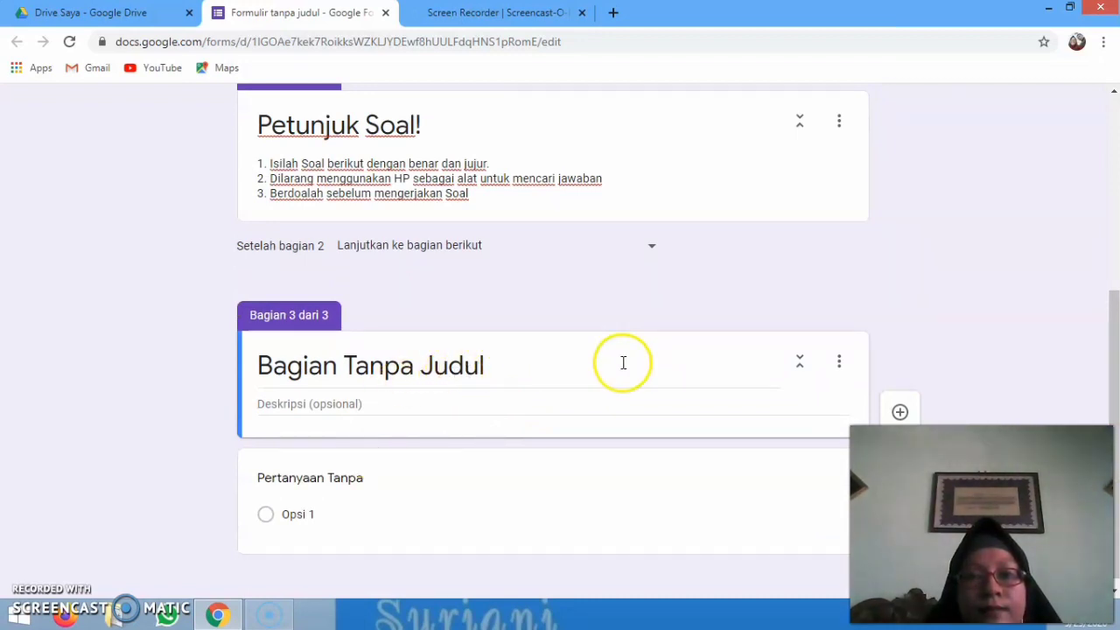
left_click(496, 367)
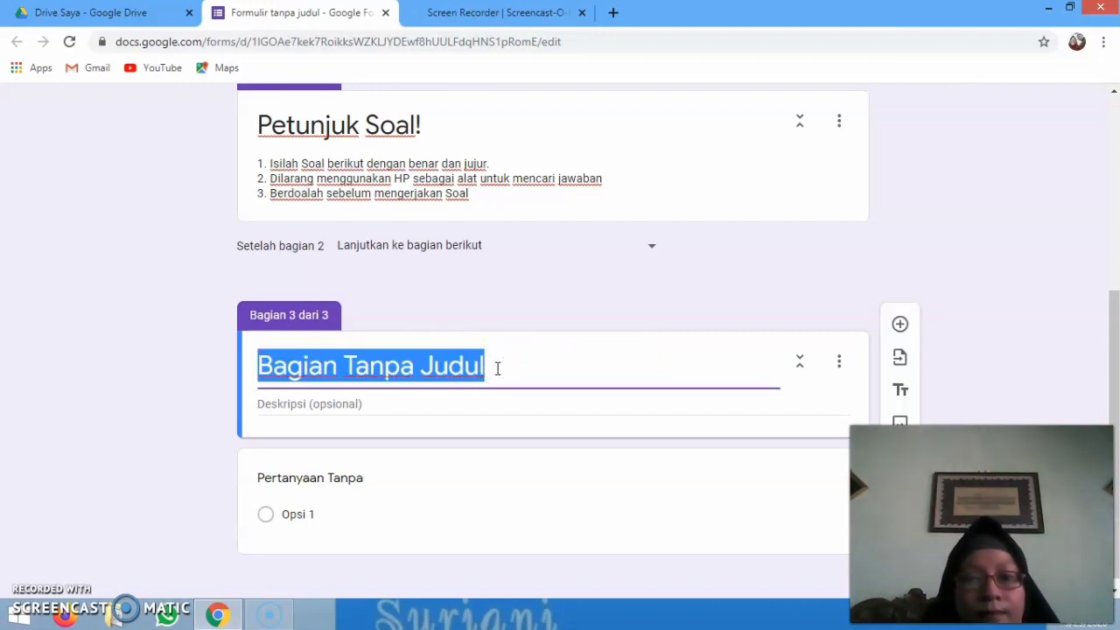
type("Sila")
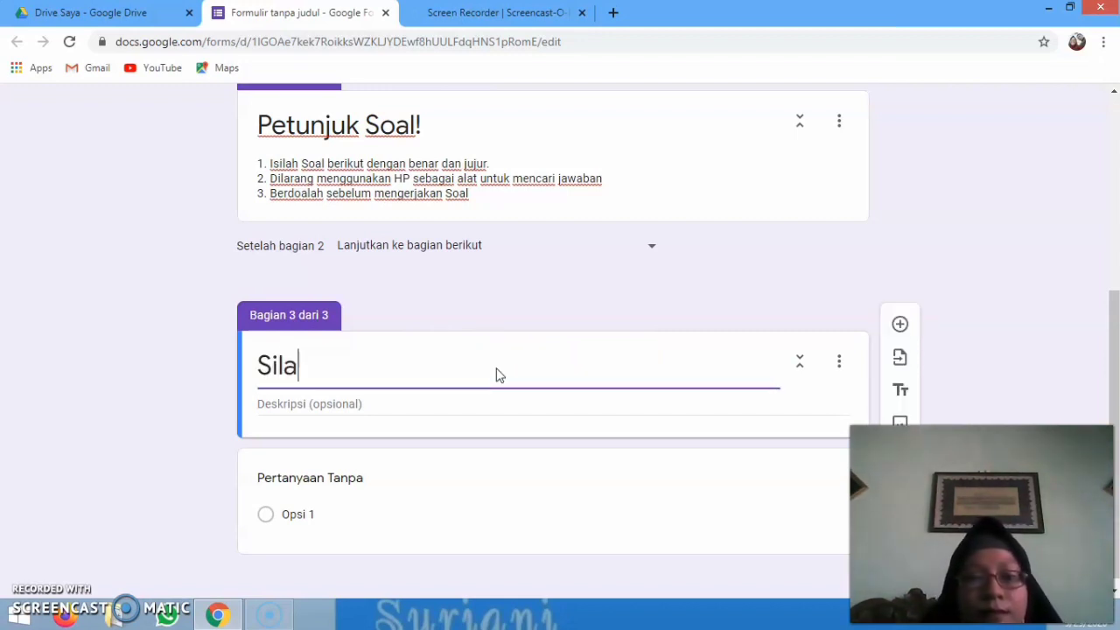
type("hkan")
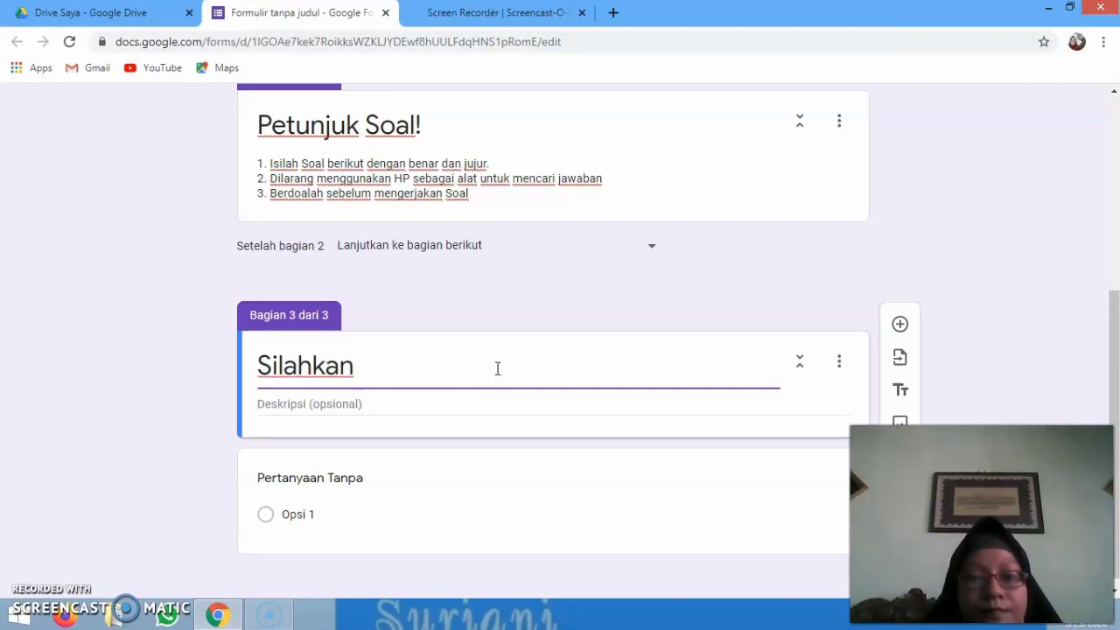
key("BackSpace")
key("BackSpace")
key("BackSpace")
key("BackSpace")
key("BackSpace")
key("BackSpace")
key("BackSpace")
key("BackSpace")
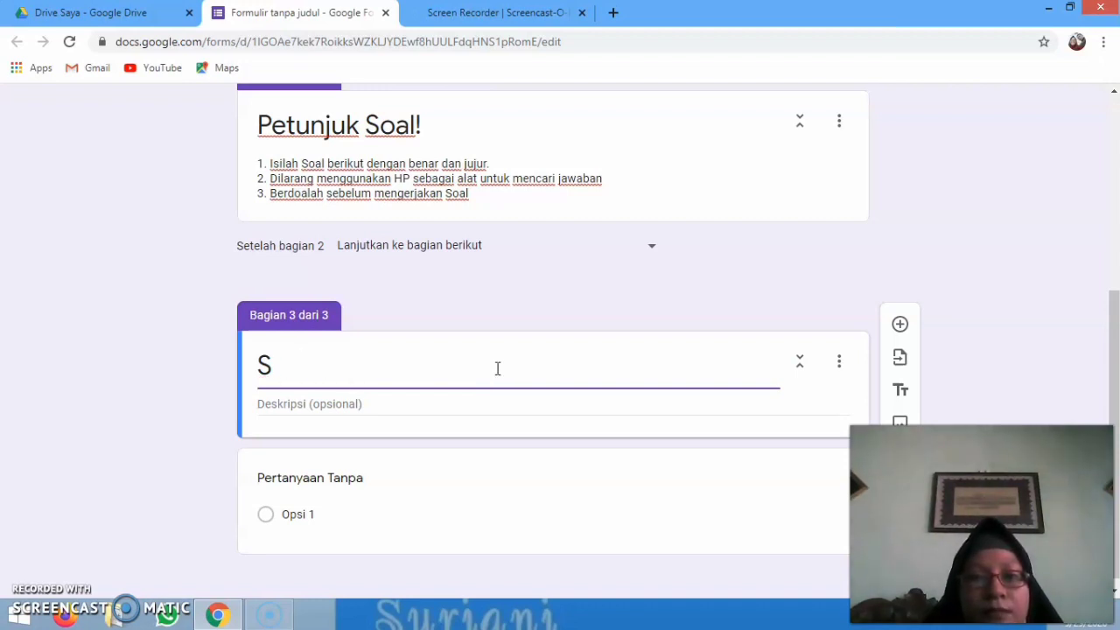
type("elamat ")
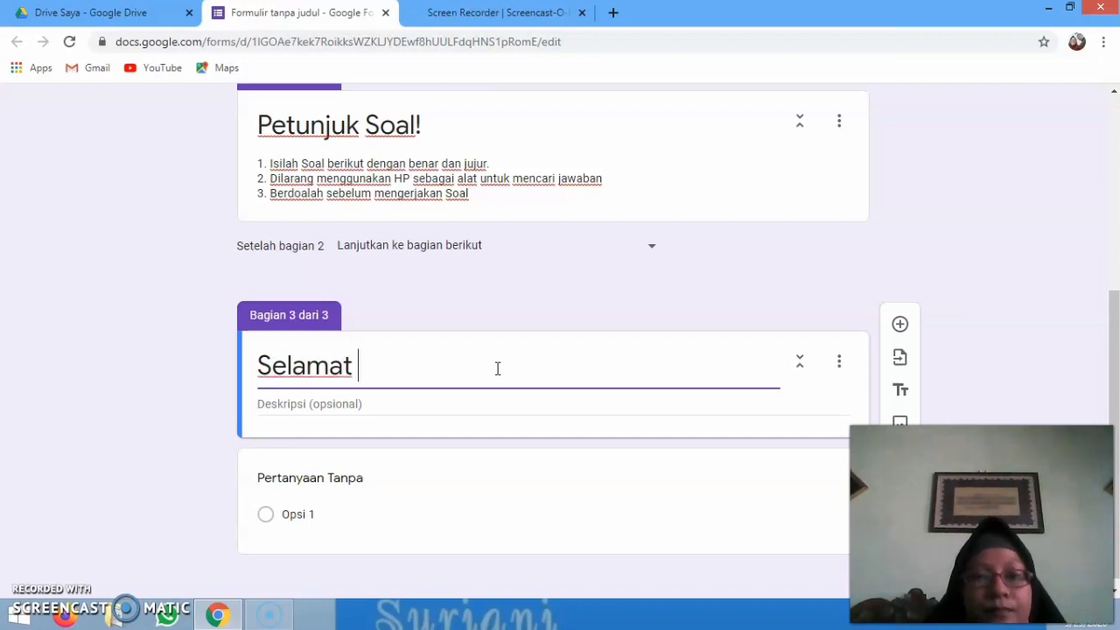
type("Mengerj")
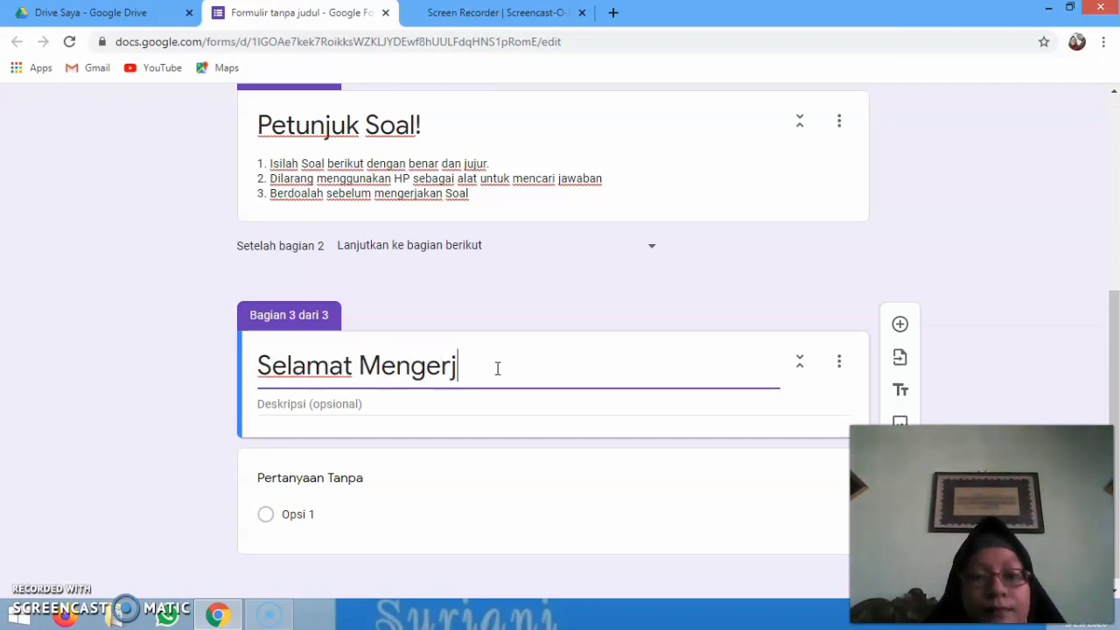
type("akan")
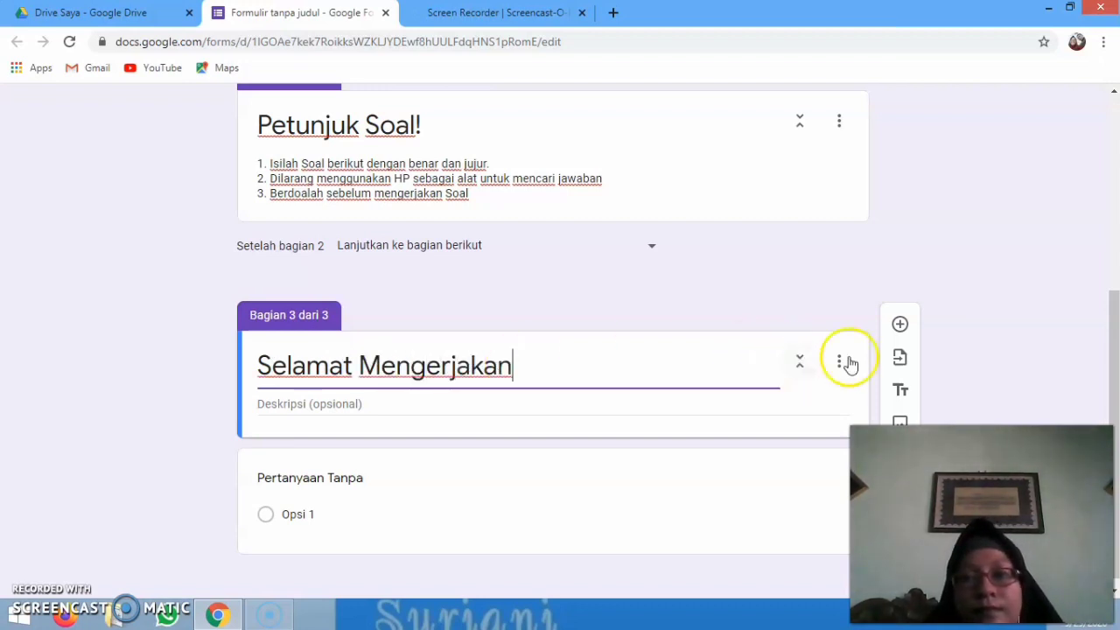
Add a short-answer question 'Nama Lengkap Siswa' to section 1, plus a new blank question
left_click_drag(1113, 345, 1115, 180)
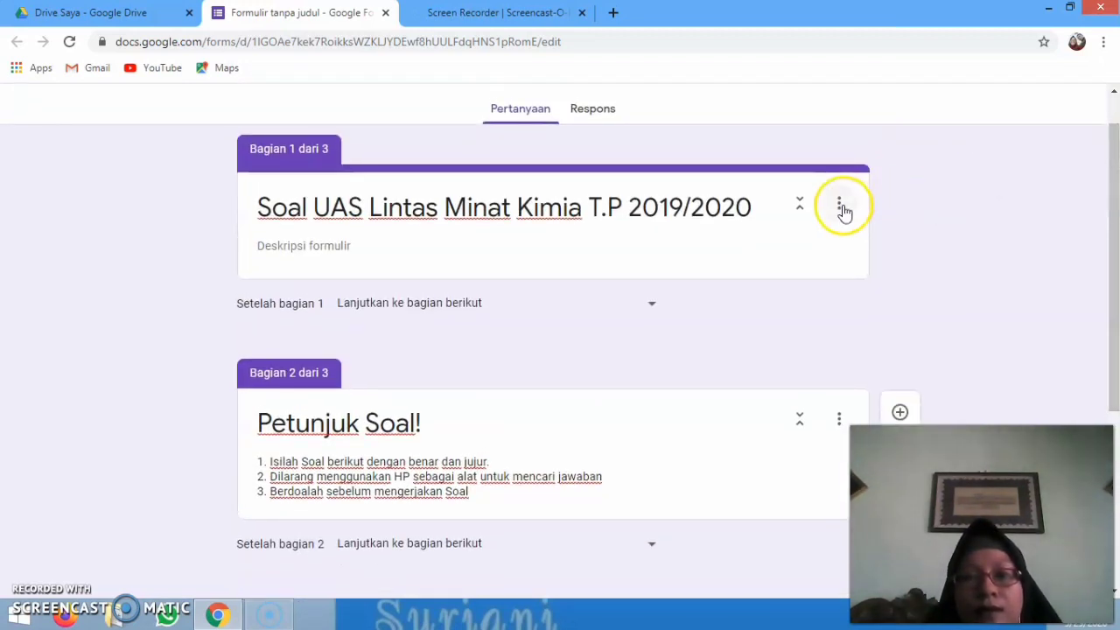
left_click(841, 207)
left_click(841, 206)
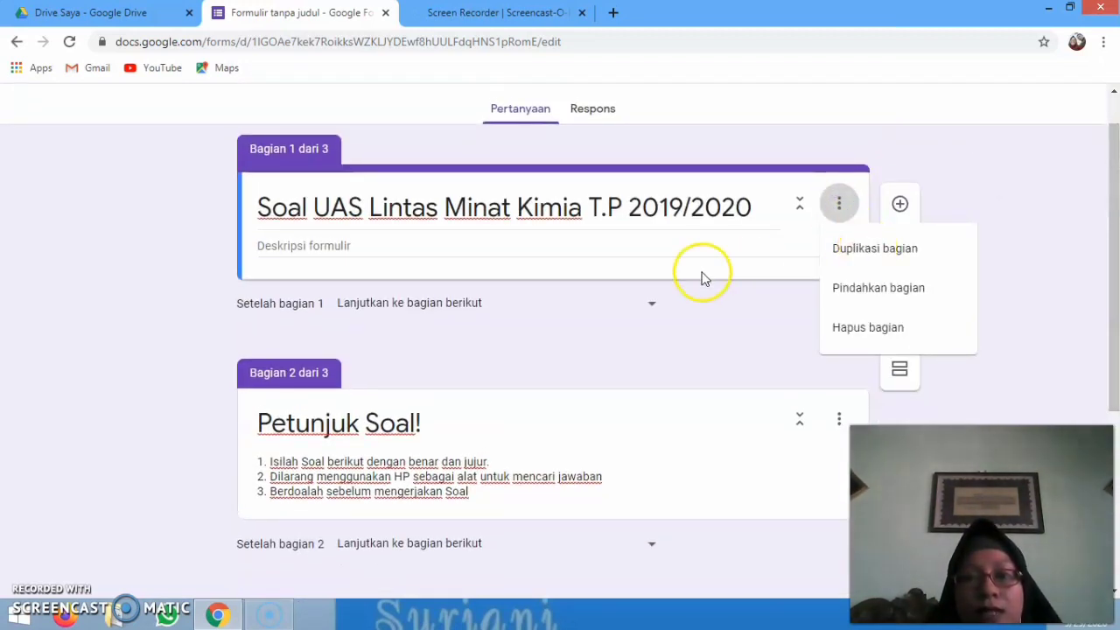
left_click(900, 210)
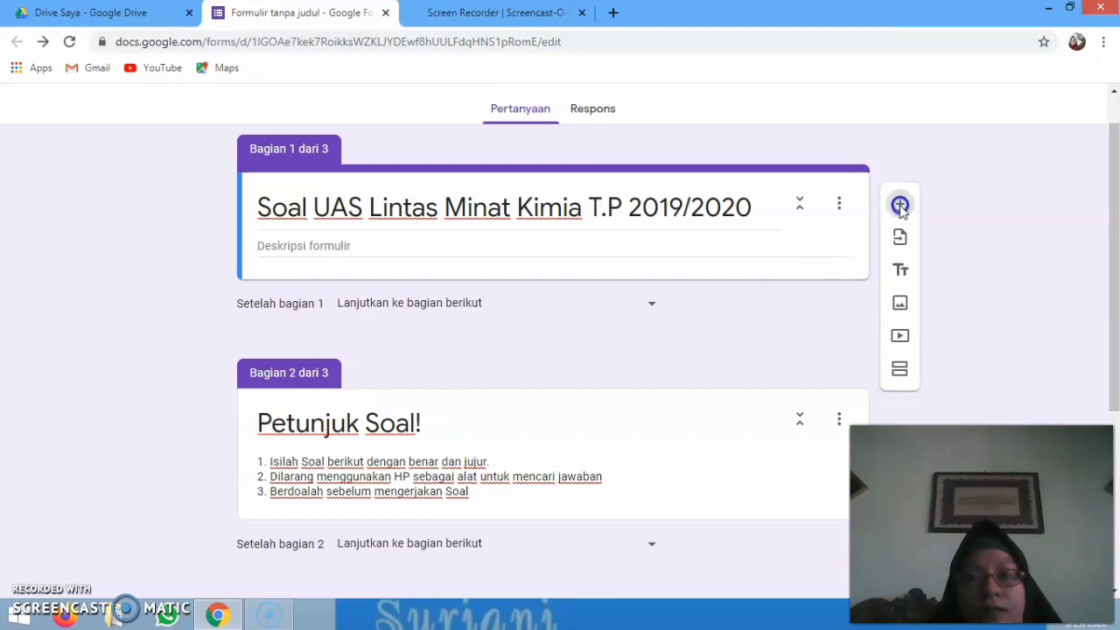
left_click(901, 207)
left_click(529, 320)
left_click(466, 333)
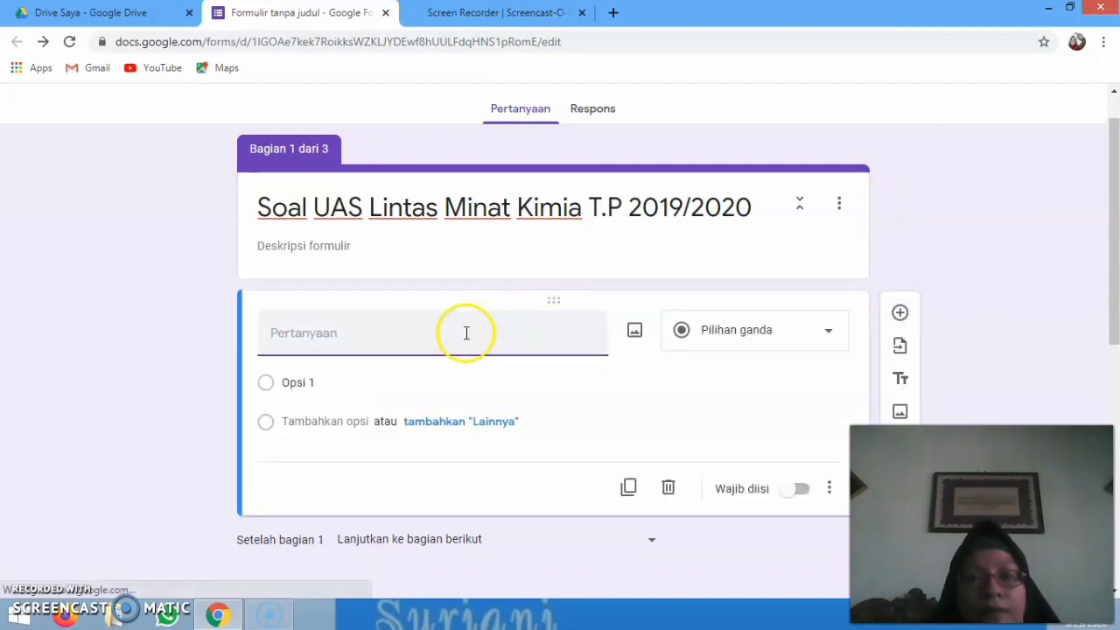
type("Nama")
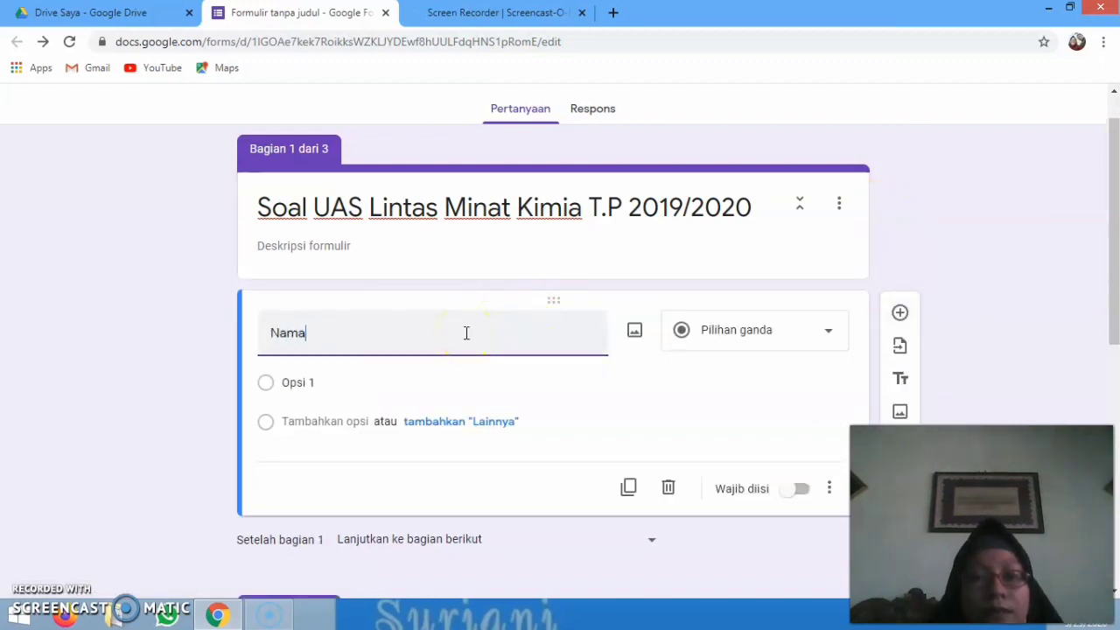
type(" Lengk")
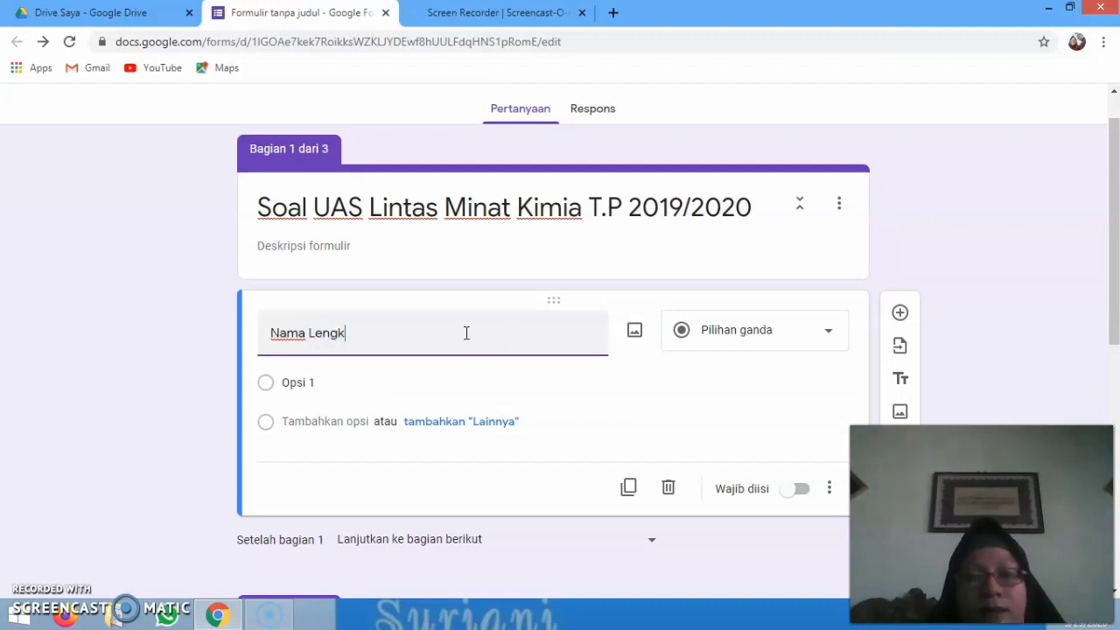
type("ap Siswa")
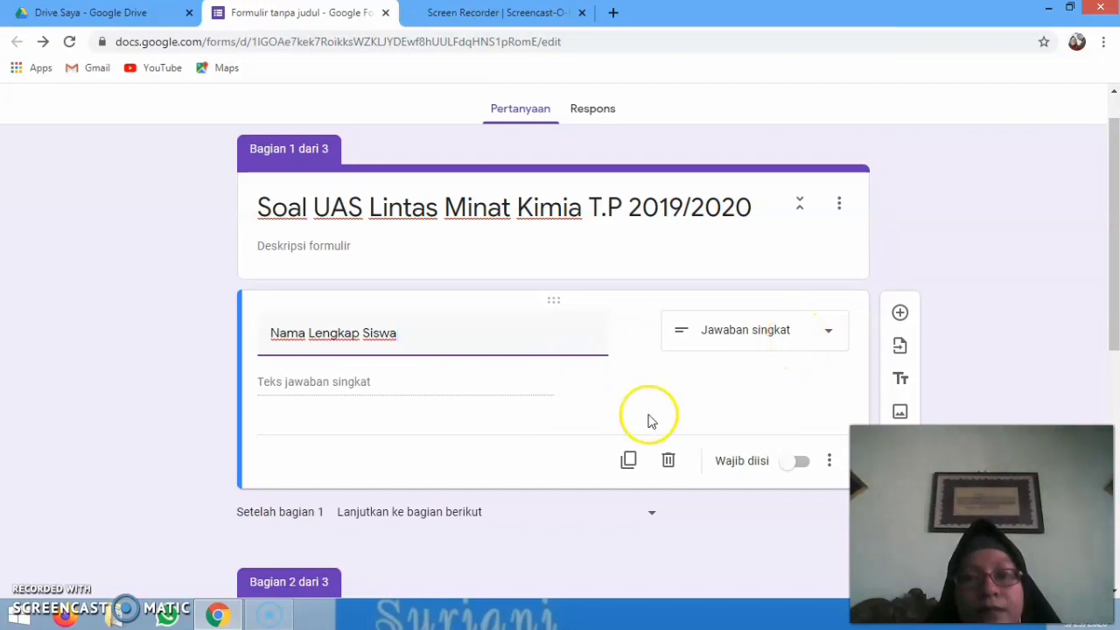
left_click(901, 312)
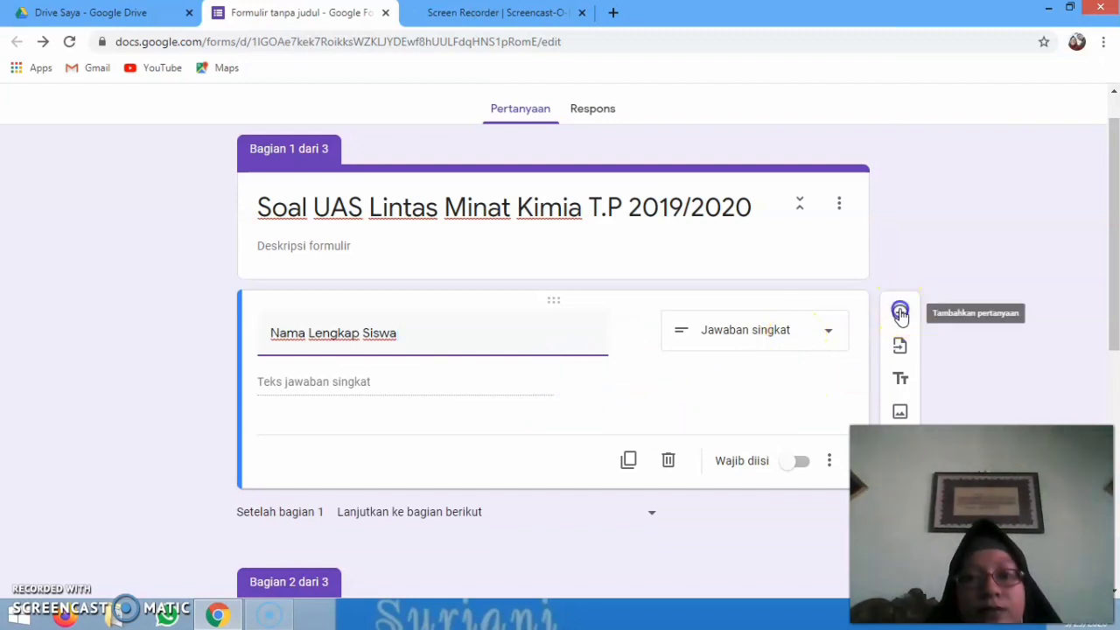
left_click(443, 443)
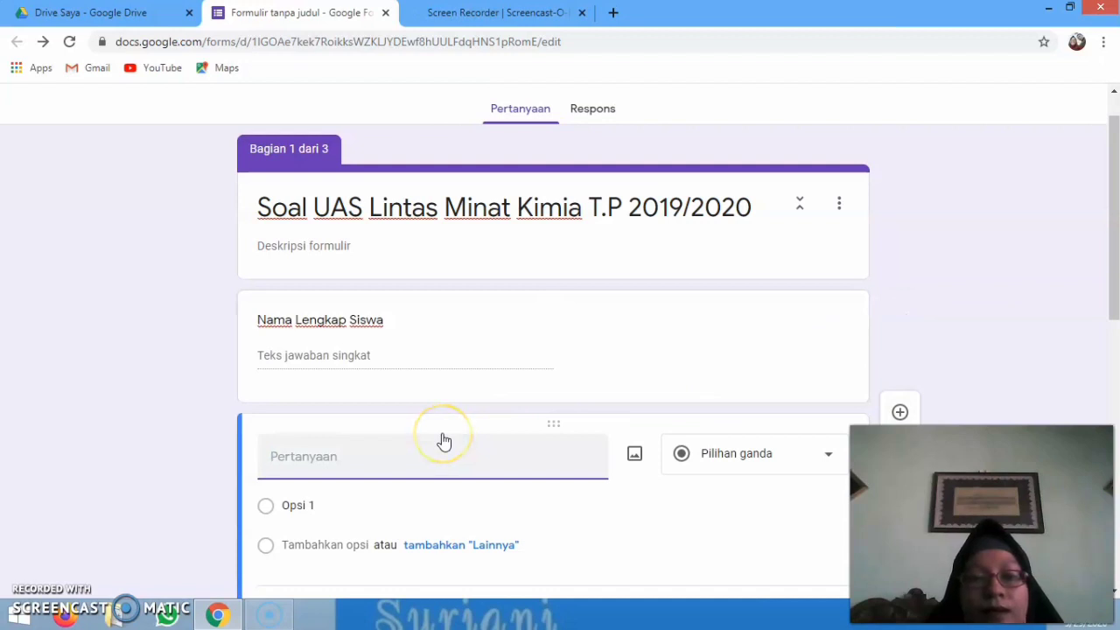
Title the new question 'Kelas' and make its first option 'X IPS 3'
type("Kelas")
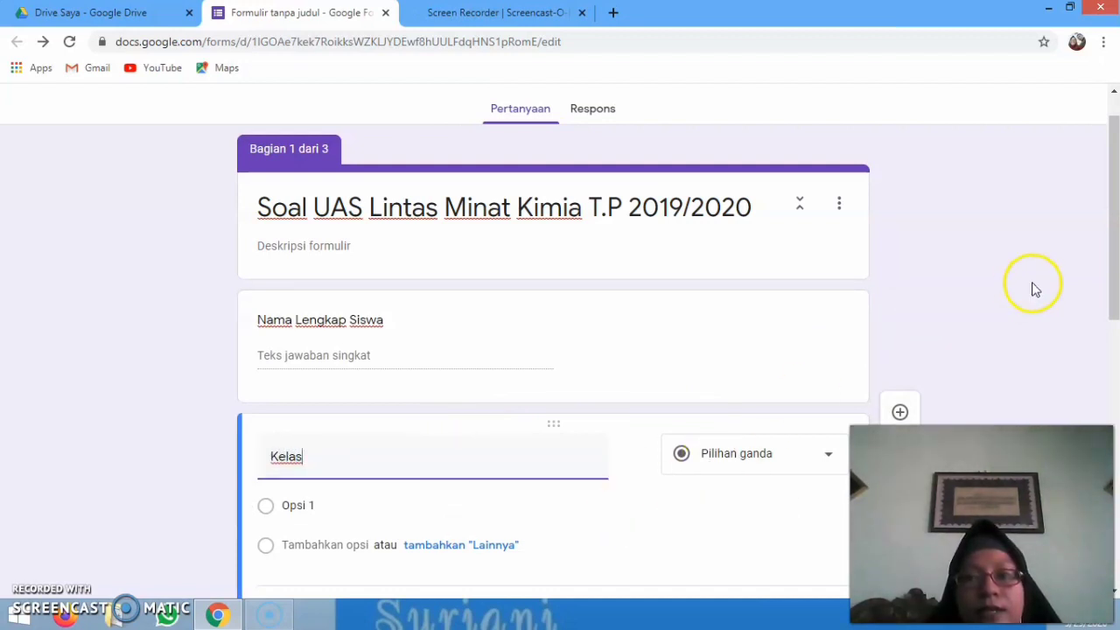
left_click_drag(1110, 278, 1110, 320)
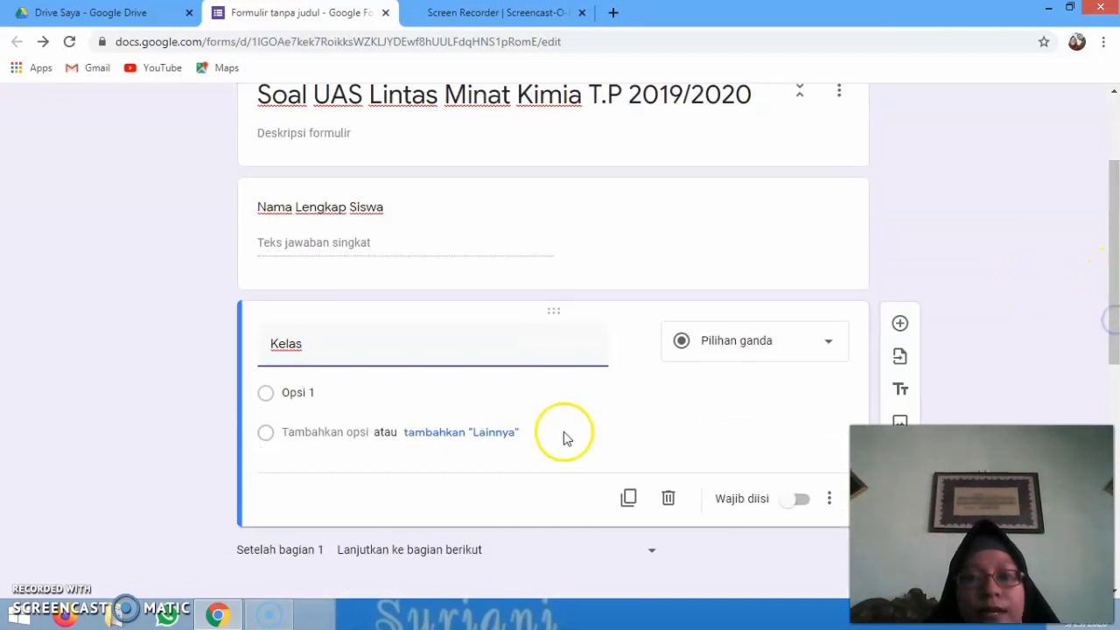
left_click(294, 393)
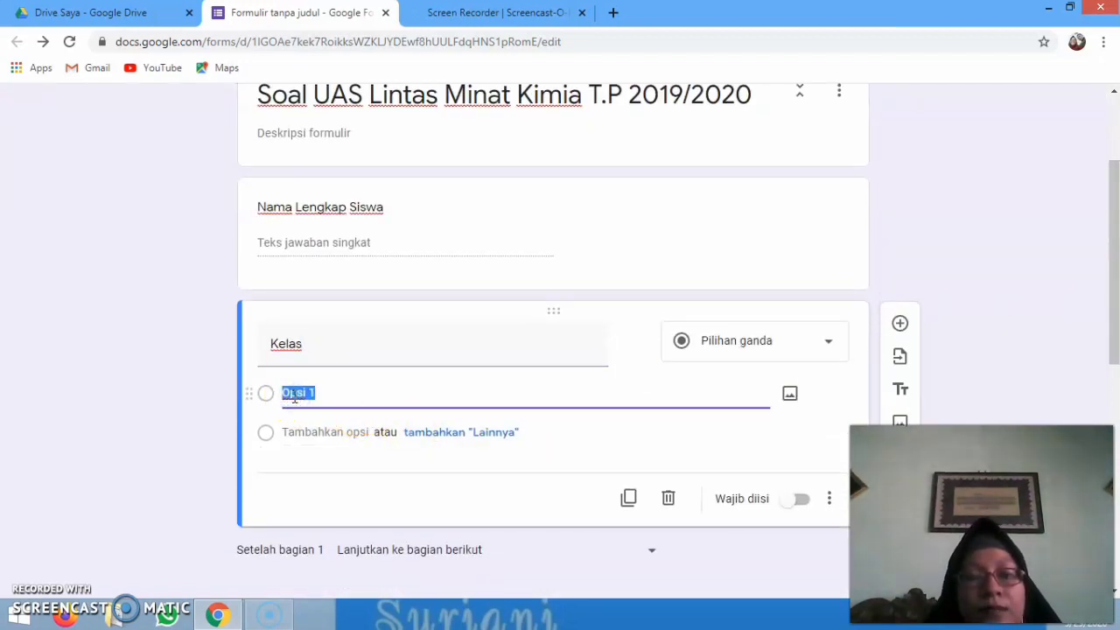
type("X ips 3")
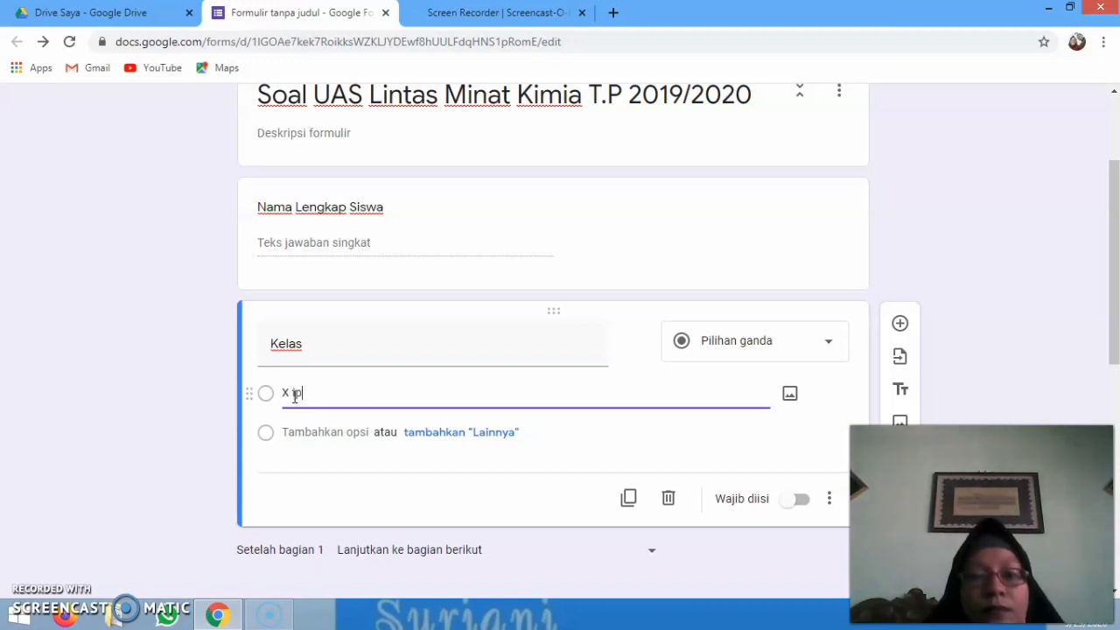
key("BackSpace")
key("BackSpace")
key("BackSpace")
key("BackSpace")
key("BackSpace")
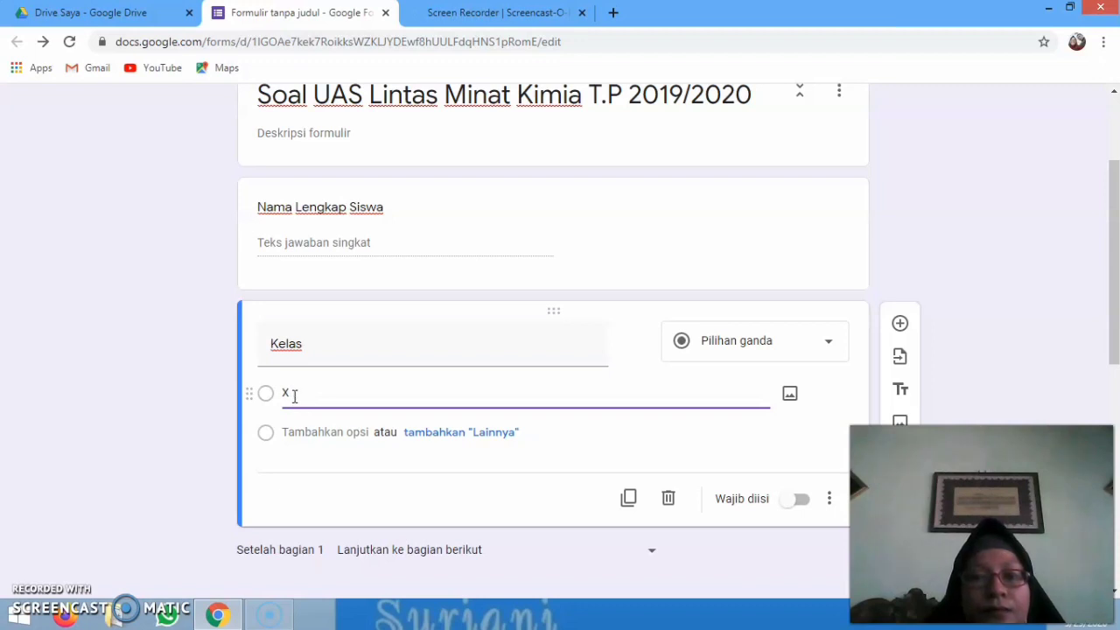
type("ips")
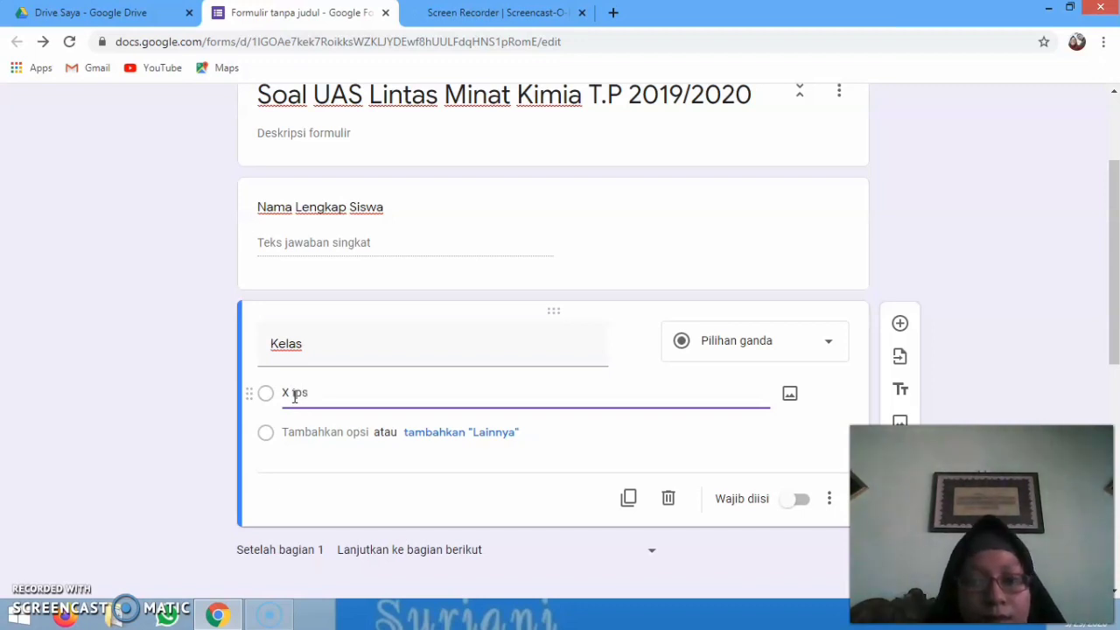
key("BackSpace")
key("BackSpace")
key("BackSpace")
type("IPS")
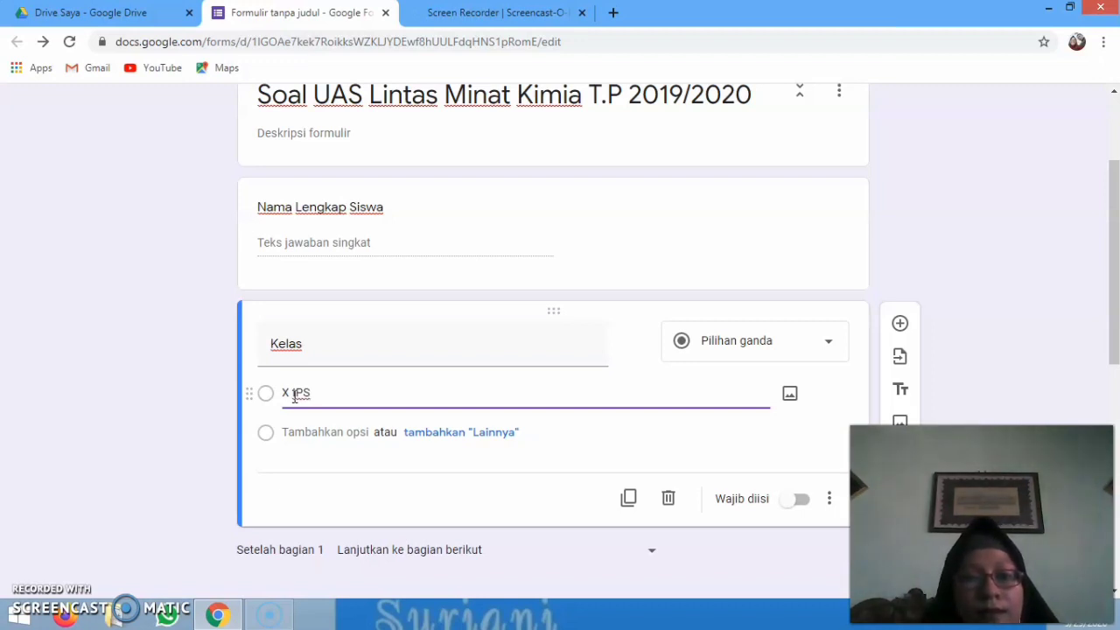
type(" 3")
left_click(408, 397)
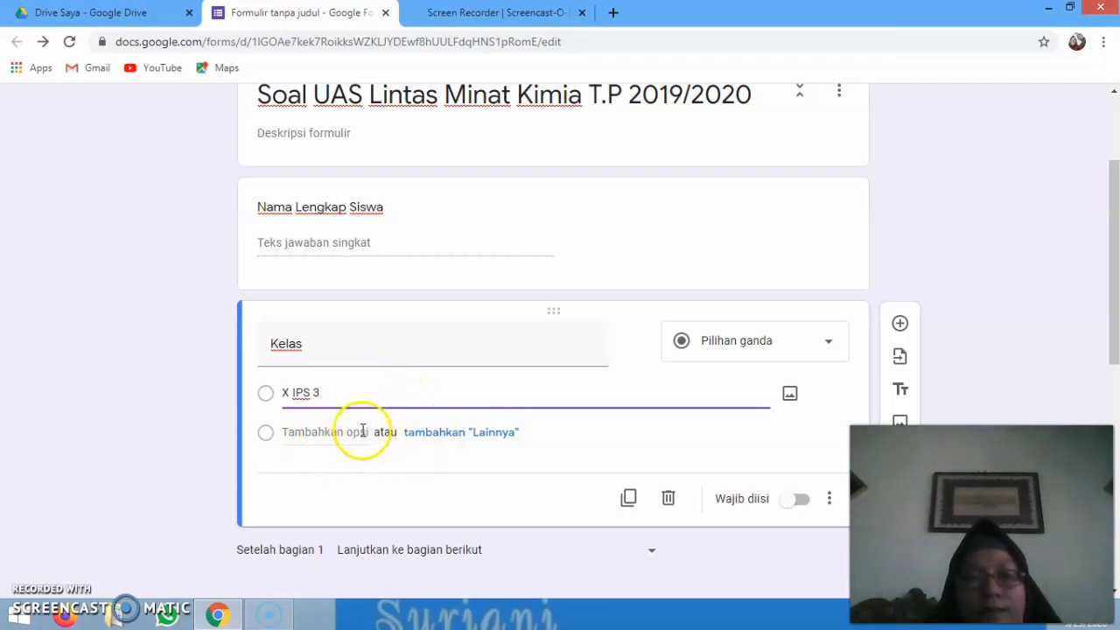
Add the options 'XI IPS 2' and 'XI IPS 3' to the Kelas question
left_click(362, 431)
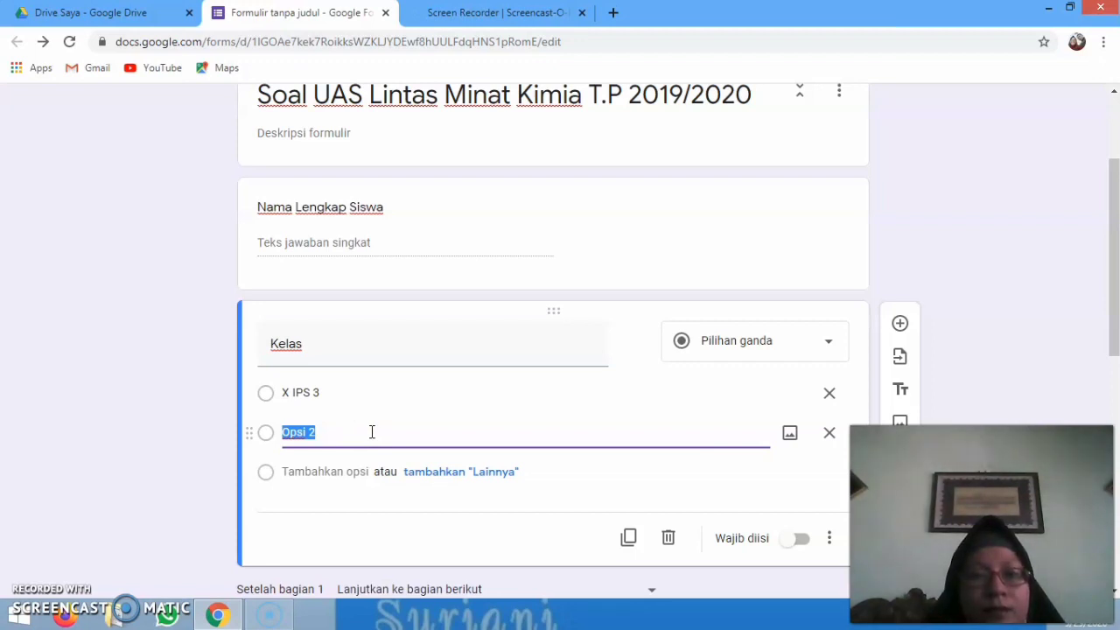
type("XI")
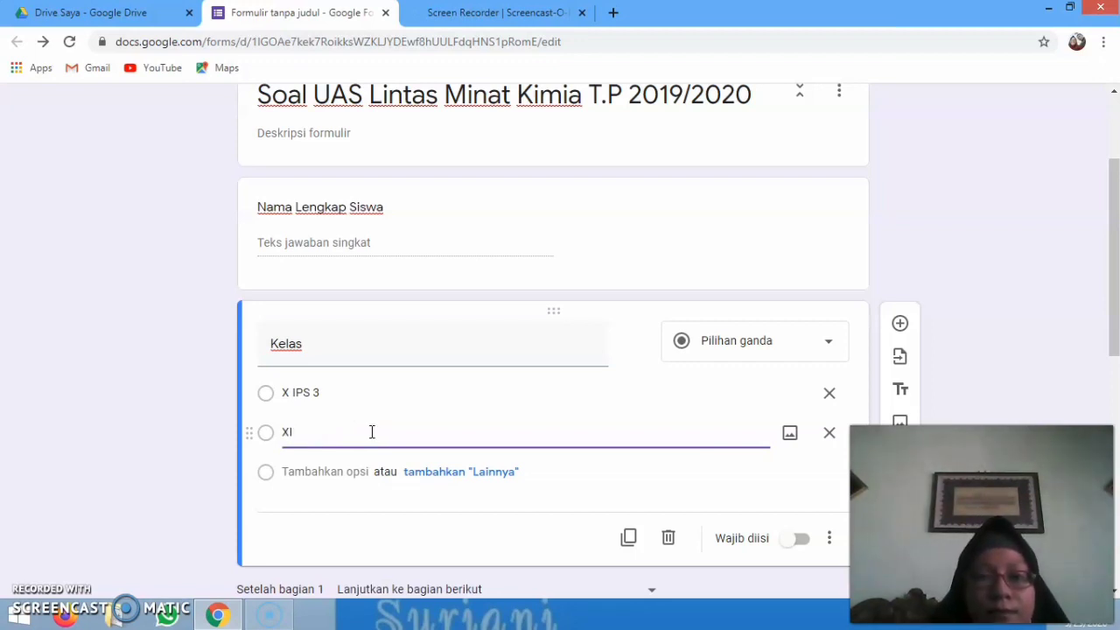
type(" IPS 1")
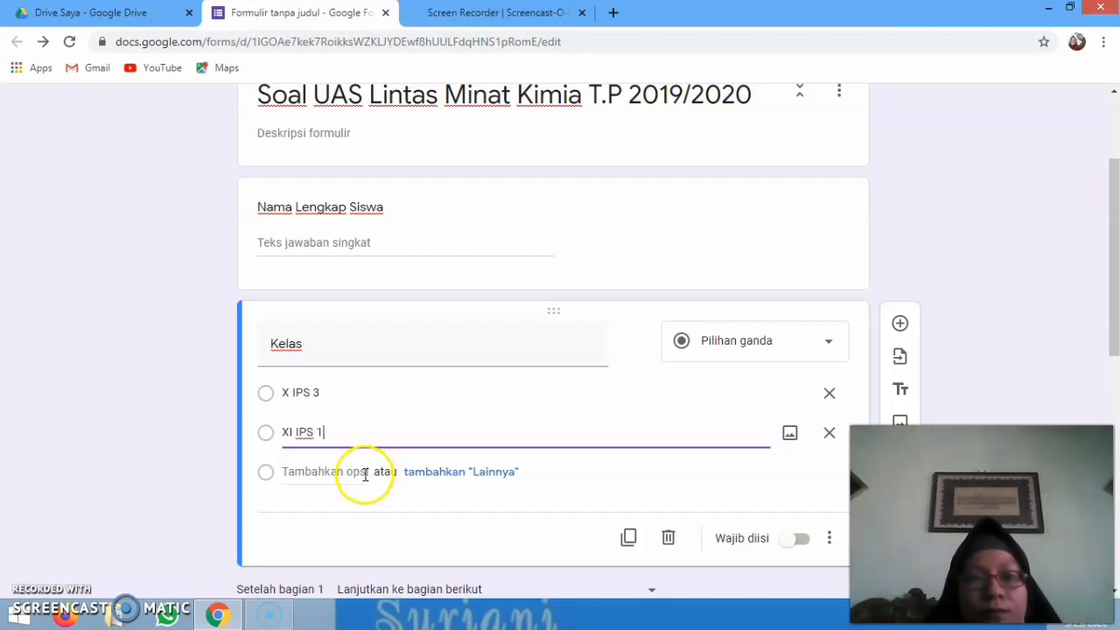
left_click(364, 474)
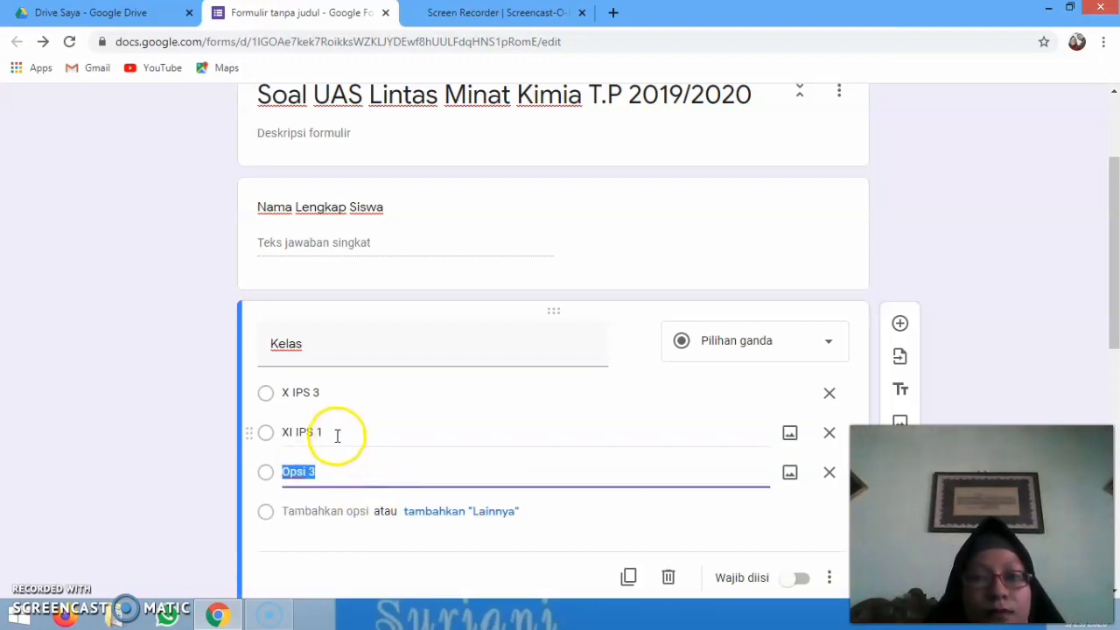
triple_click(336, 433)
left_click(336, 433)
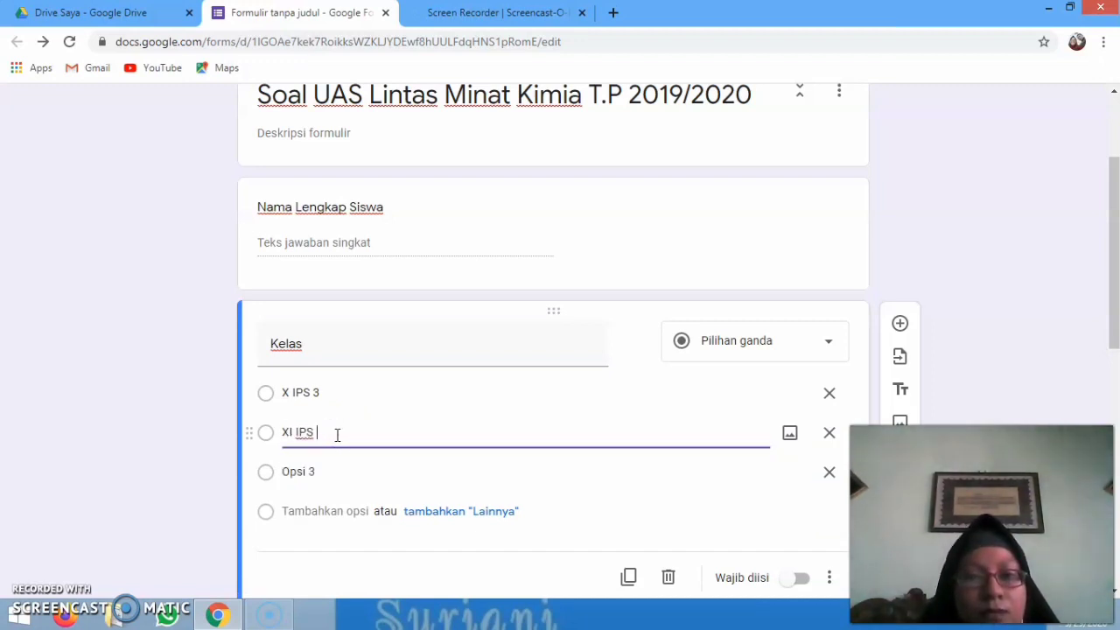
left_click(302, 472)
type("XI IPS")
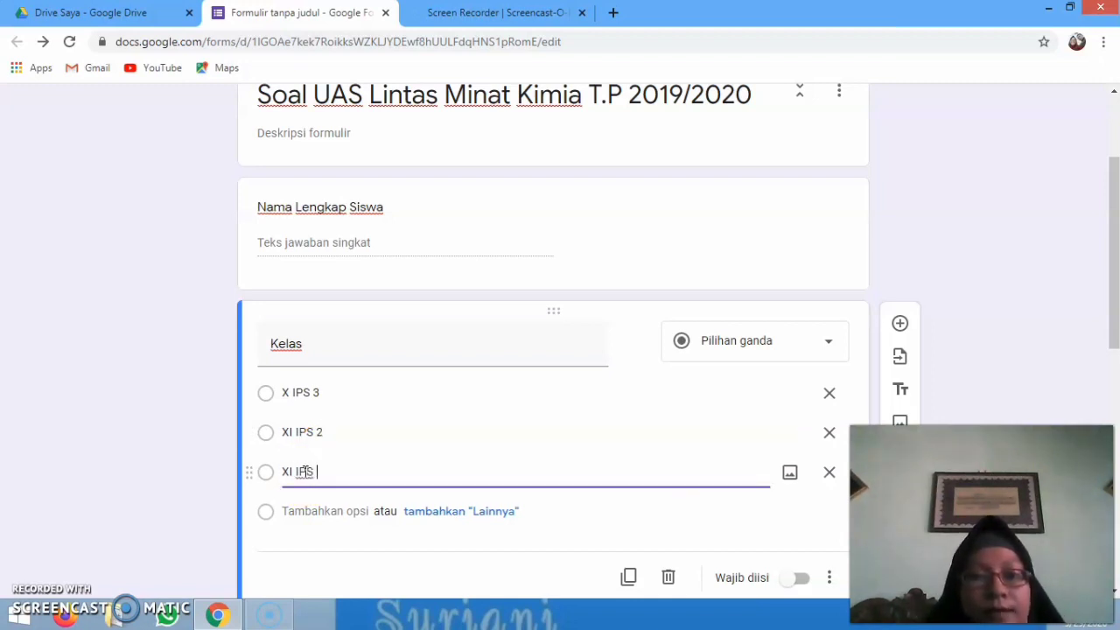
type(" 3")
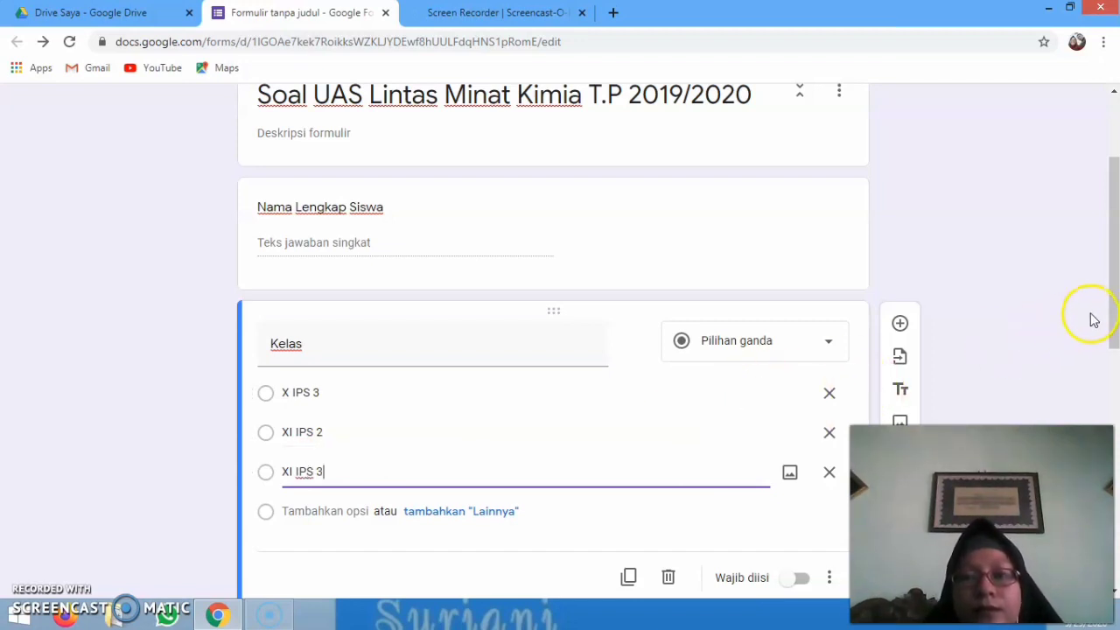
left_click_drag(1114, 295, 1114, 272)
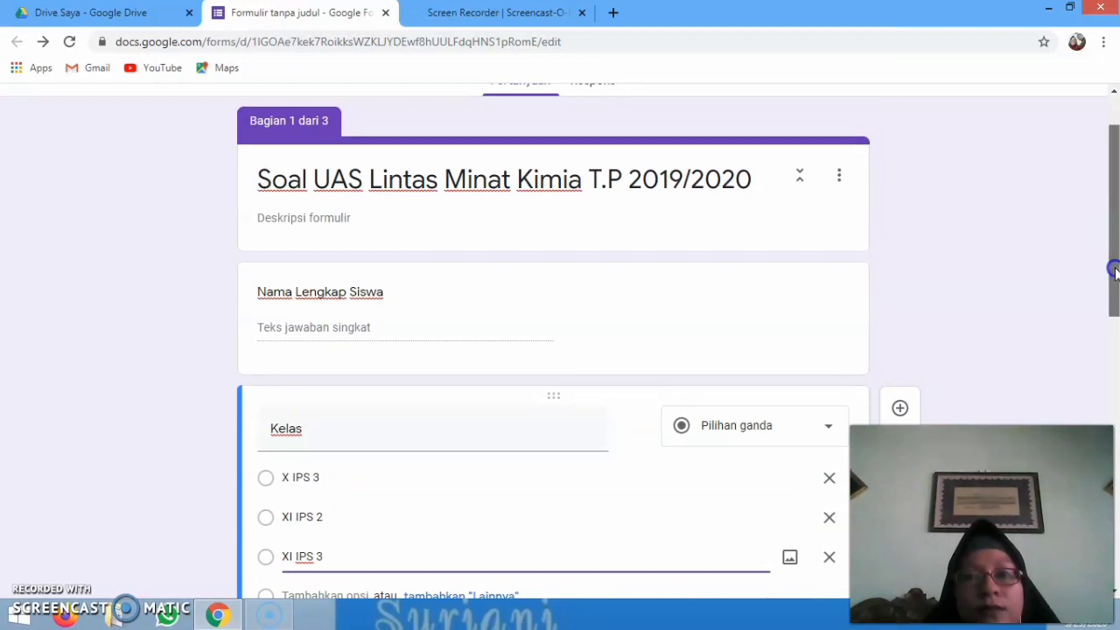
Scroll down and select the untitled question in the Selamat Mengerjakan section
left_click_drag(1115, 272, 1108, 479)
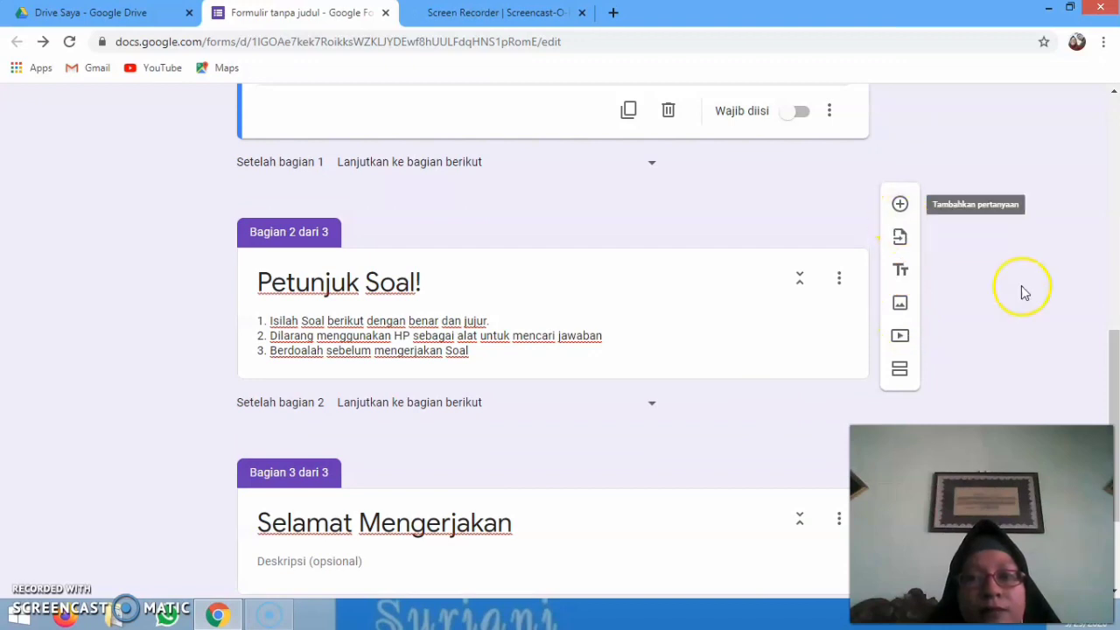
left_click_drag(1104, 380, 1113, 446)
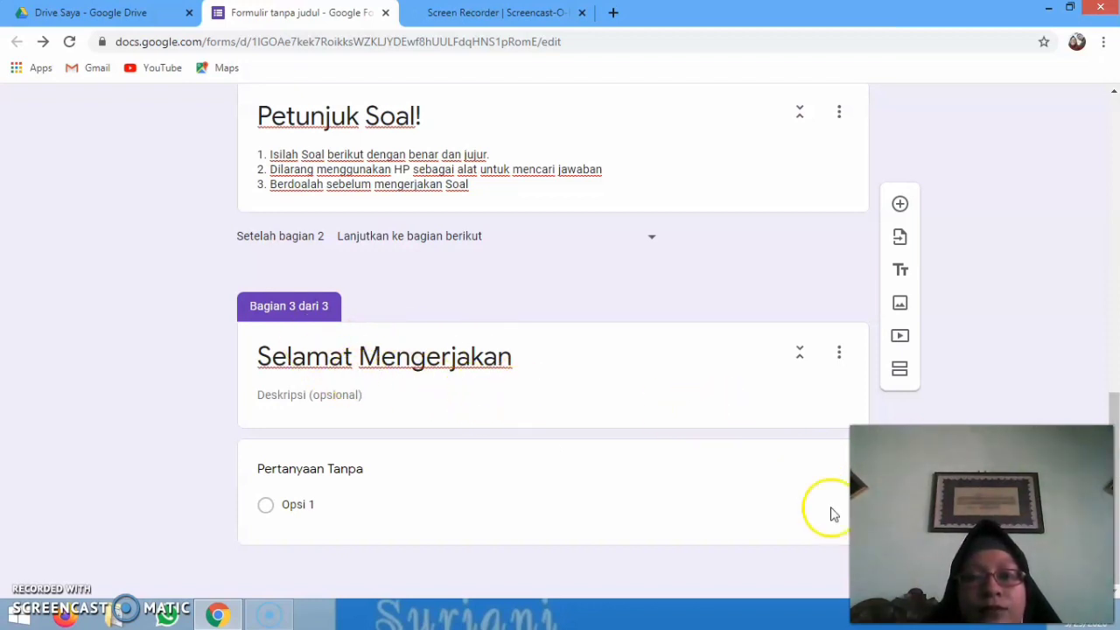
left_click(357, 465)
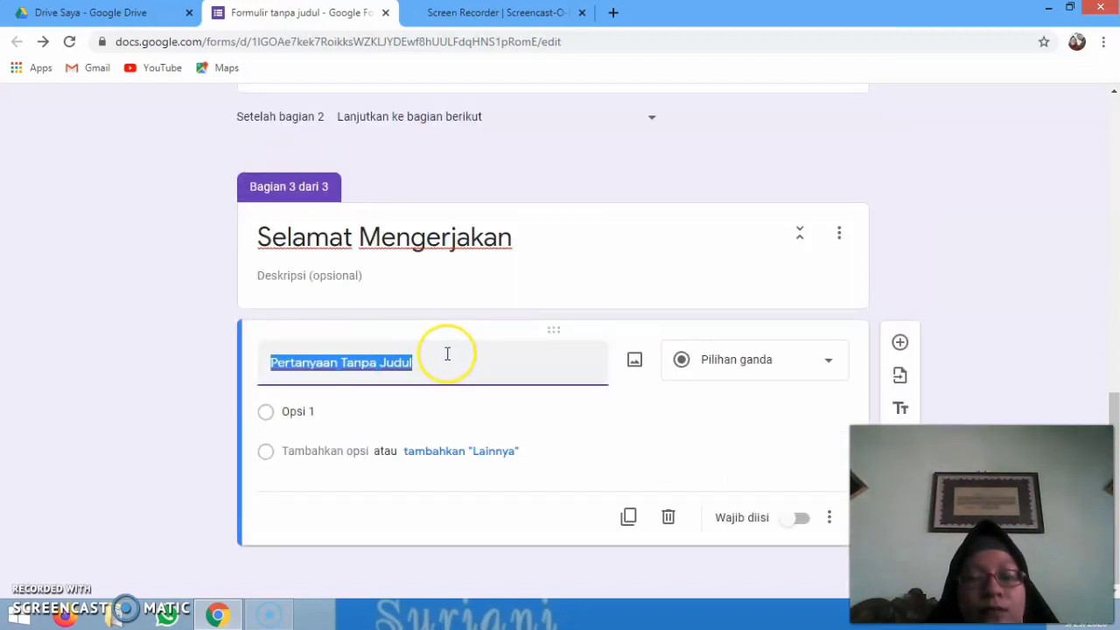
Type the question about acid–base definitions by Arrhenius, Bronsted-Lowry and Lewis
type("j")
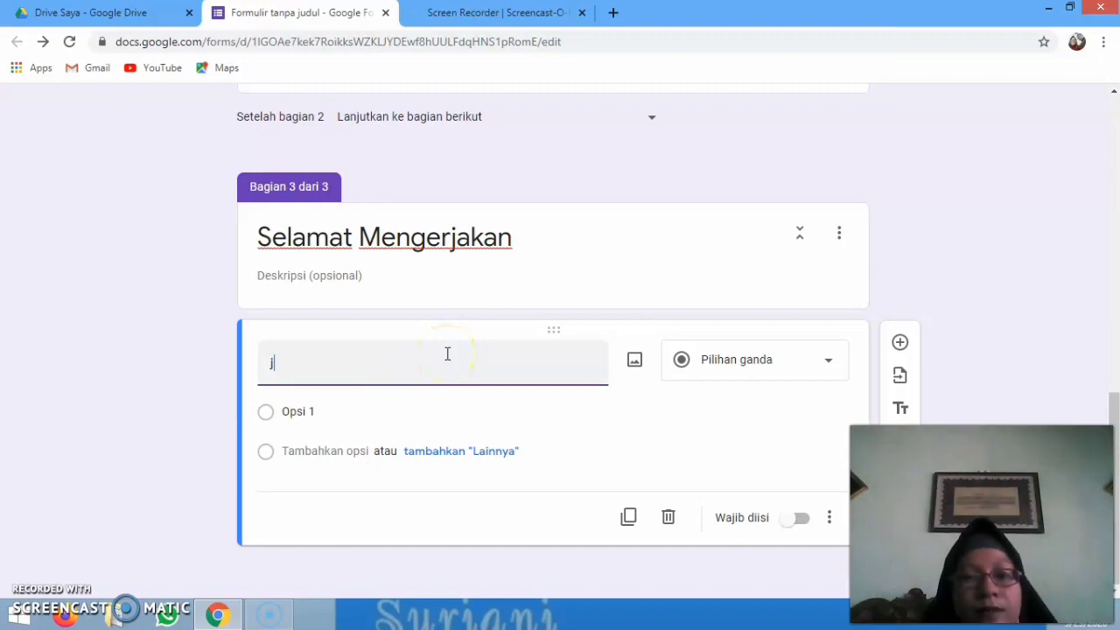
key("BackSpace")
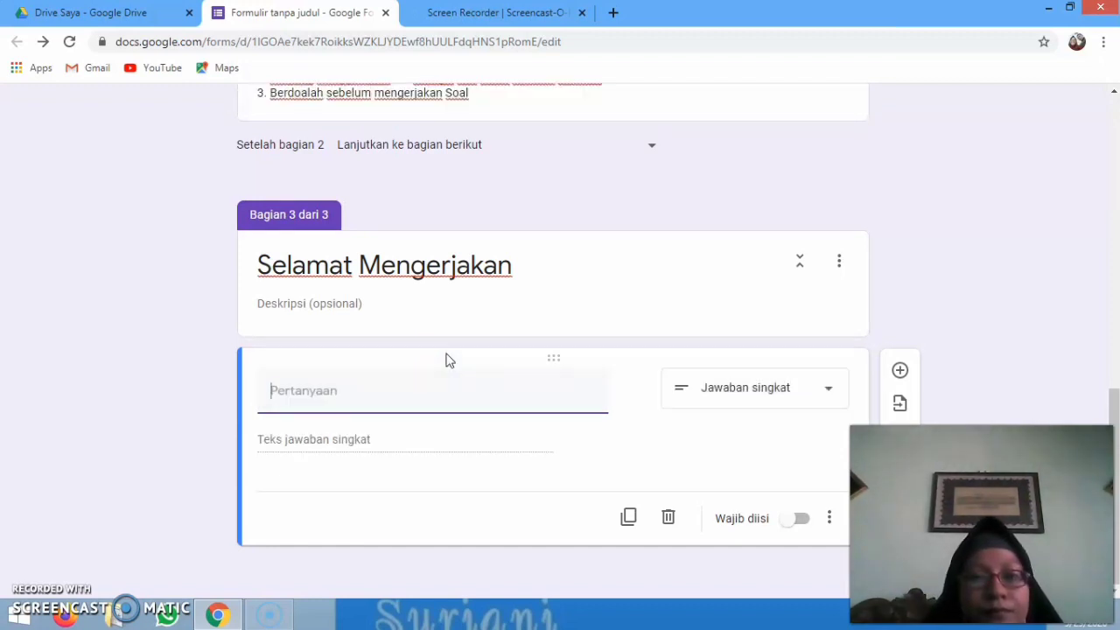
left_click(396, 383)
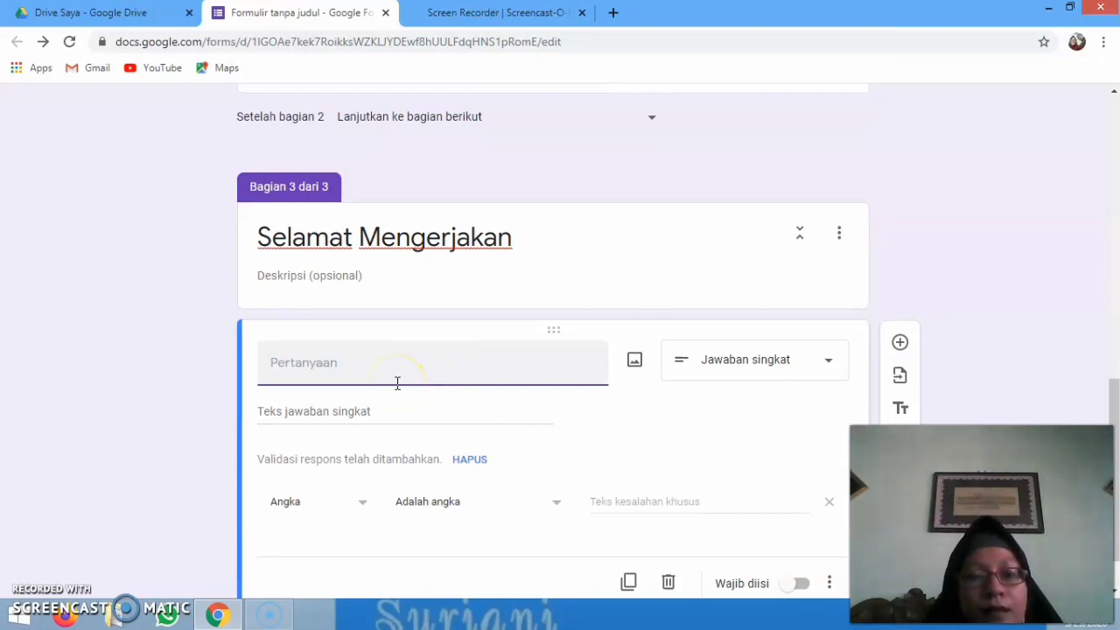
type("ADA")
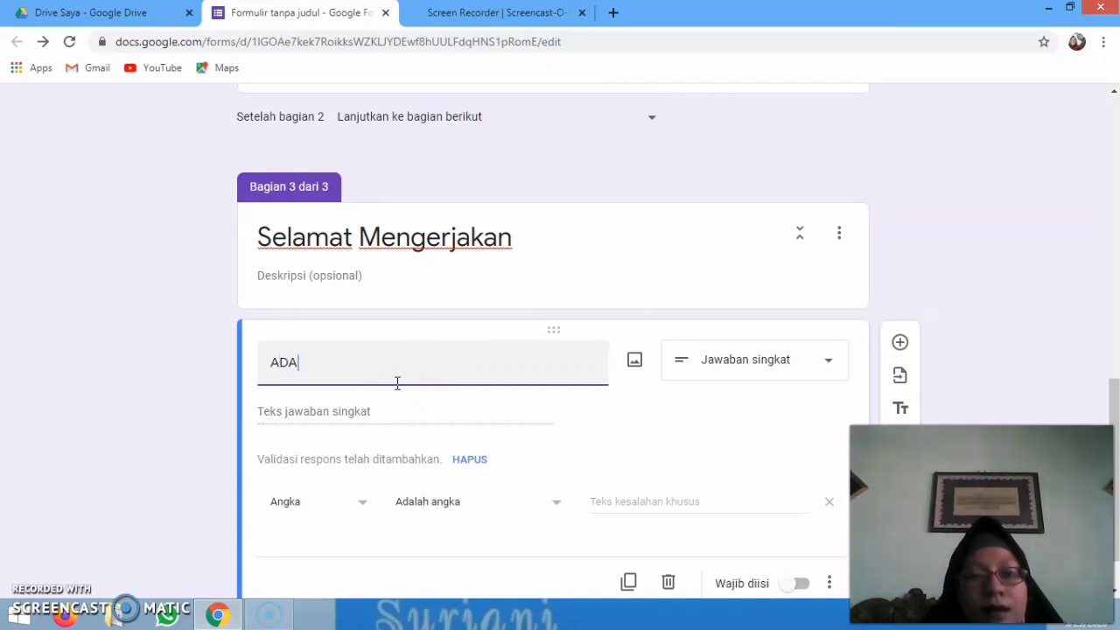
key("BackSpace")
key("BackSpace")
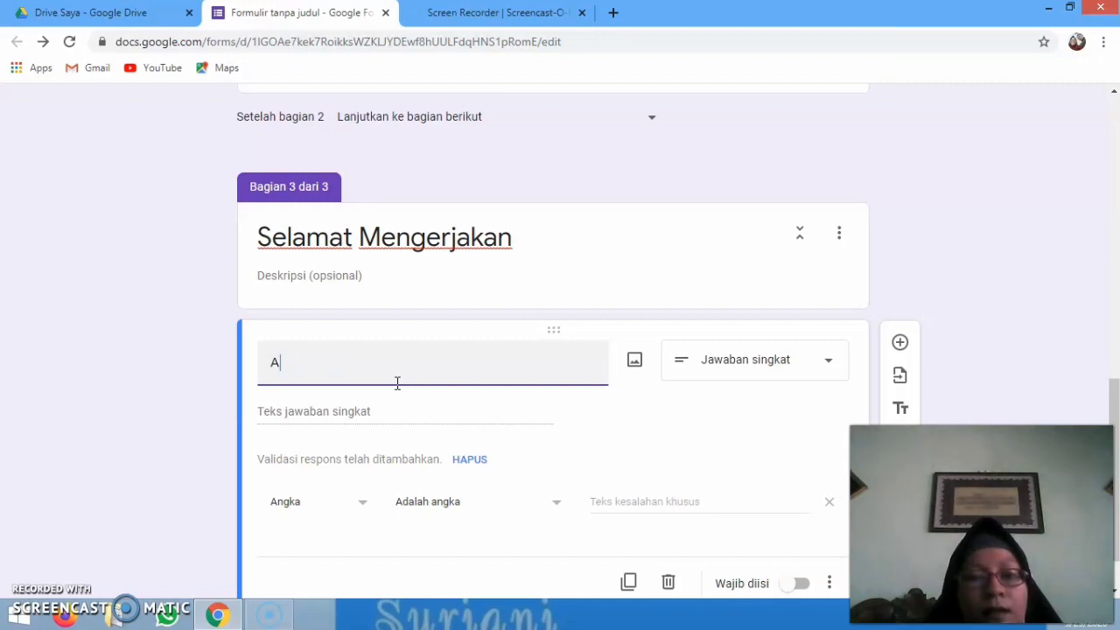
type("da beber")
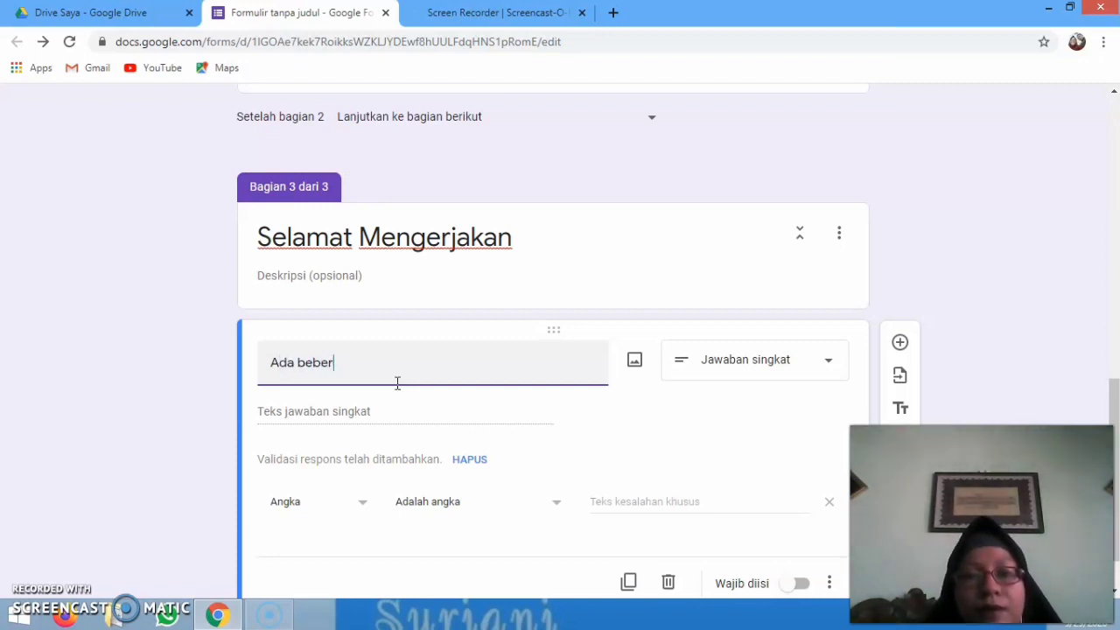
type("apa defi")
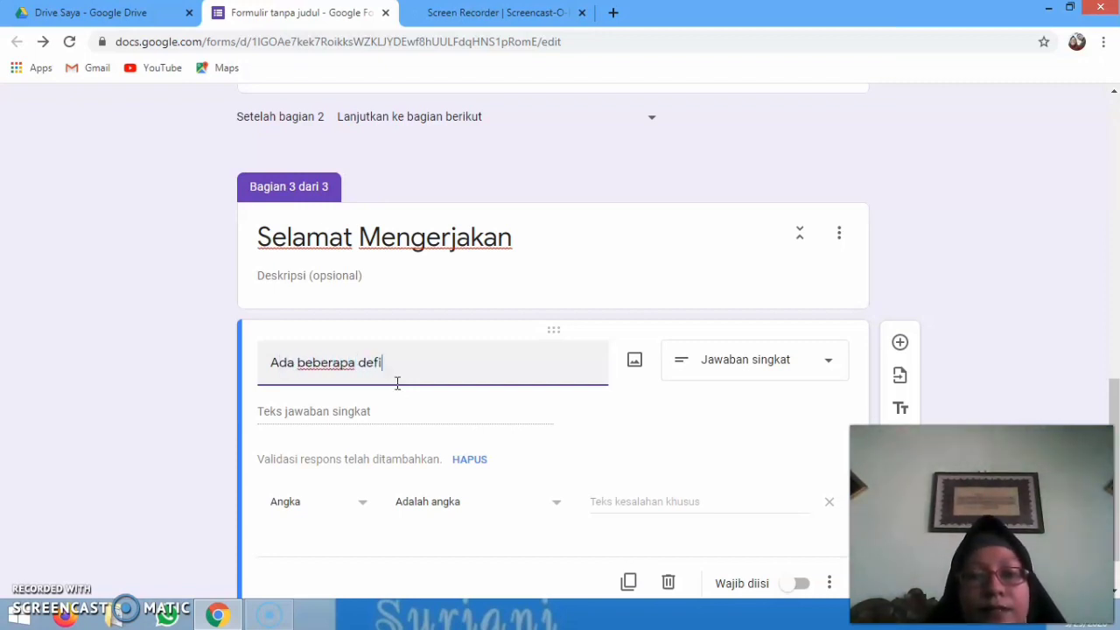
type("nisi")
key("BackSpace")
key("BackSpace")
type("terkait")
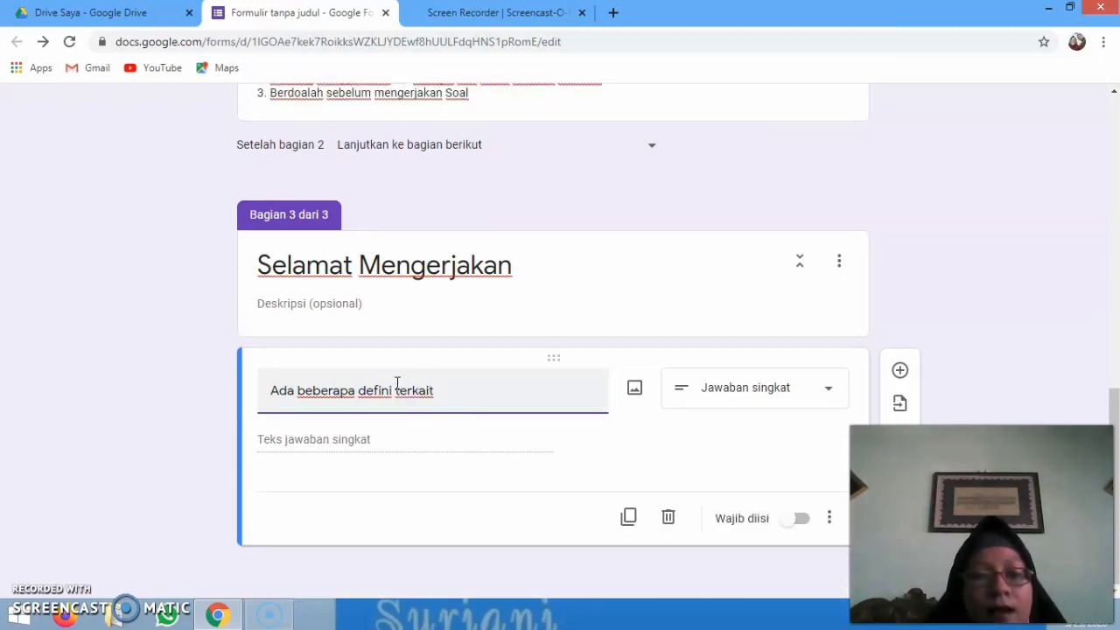
type(" Asam dan ")
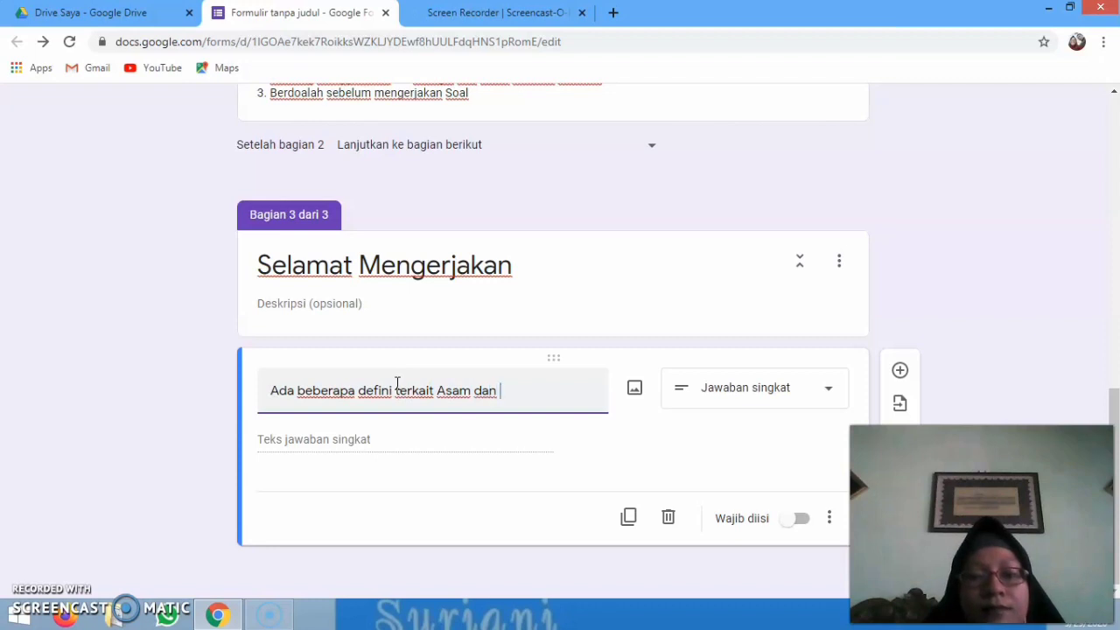
type("Basa")
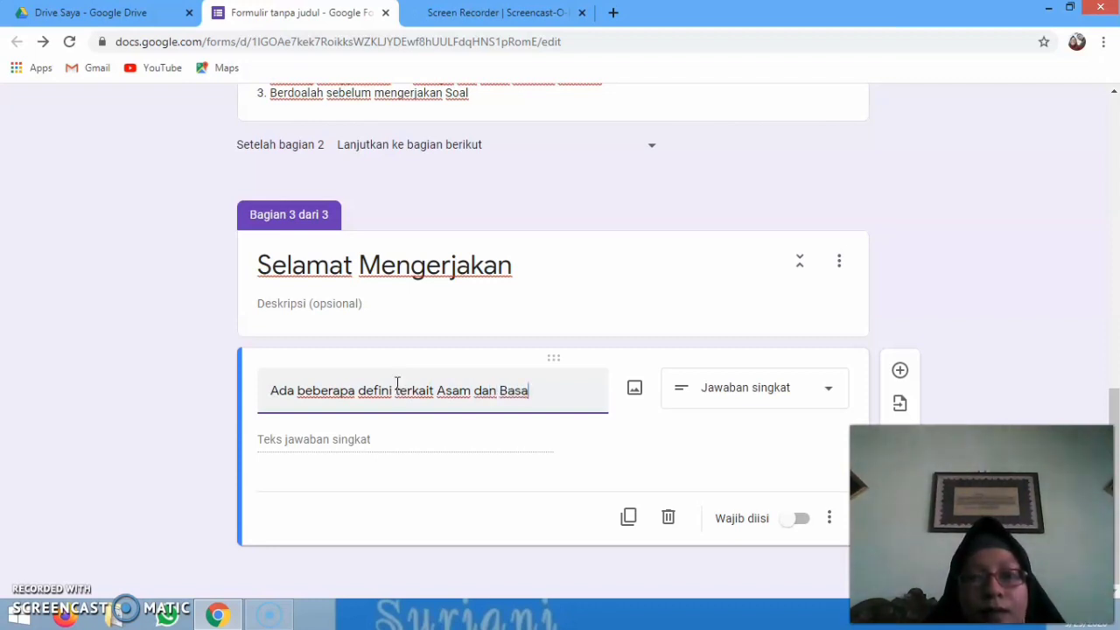
type(" dari")
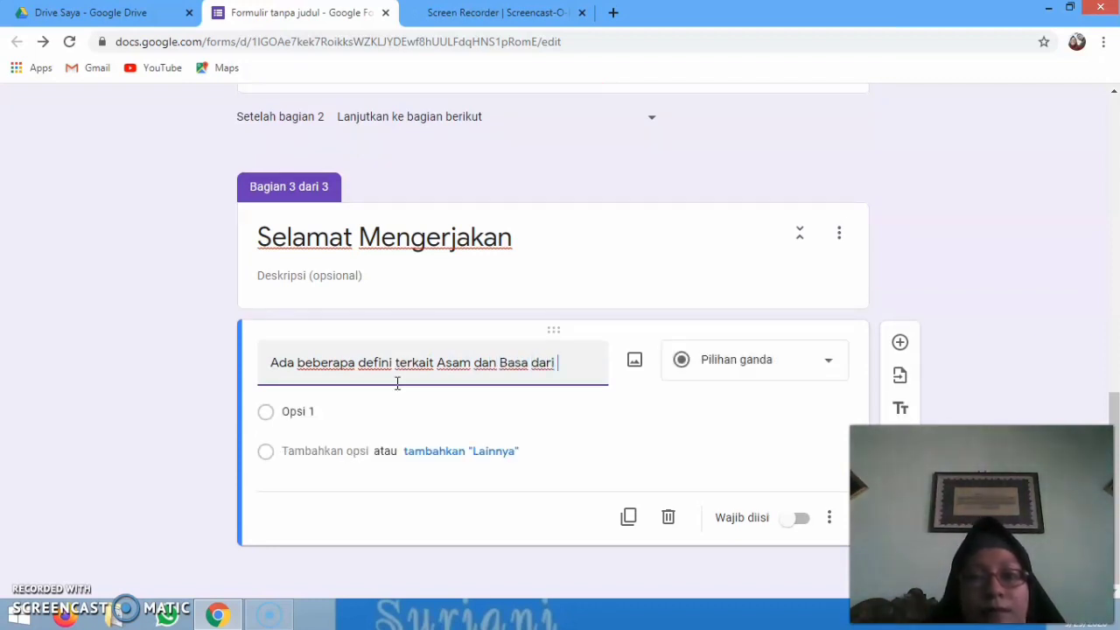
type(" para ahli ")
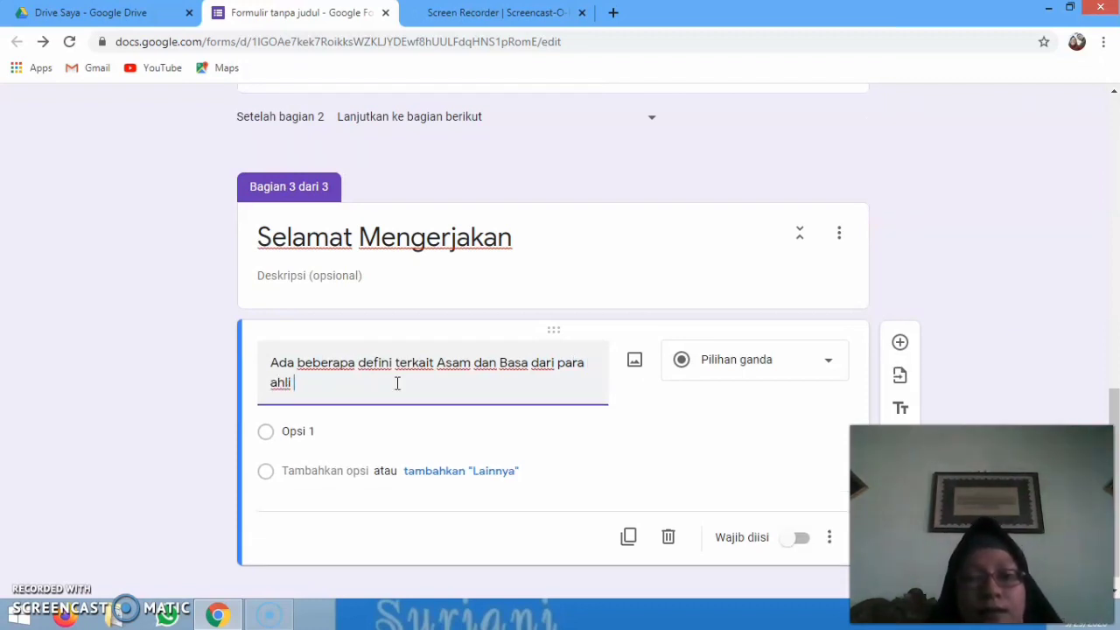
type("sepe")
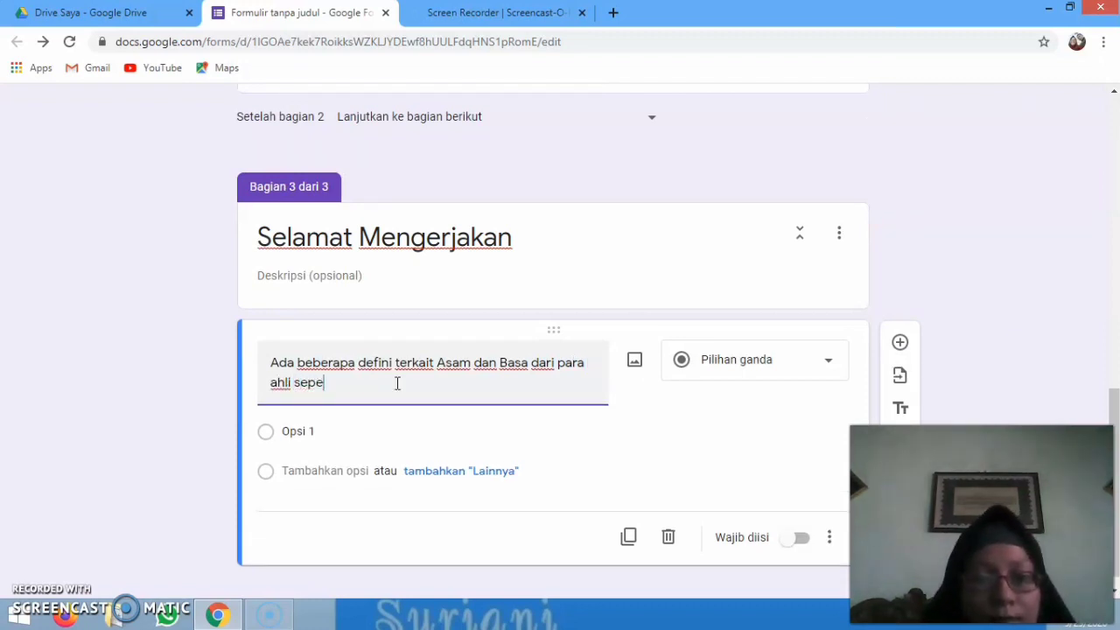
type("rti Ar")
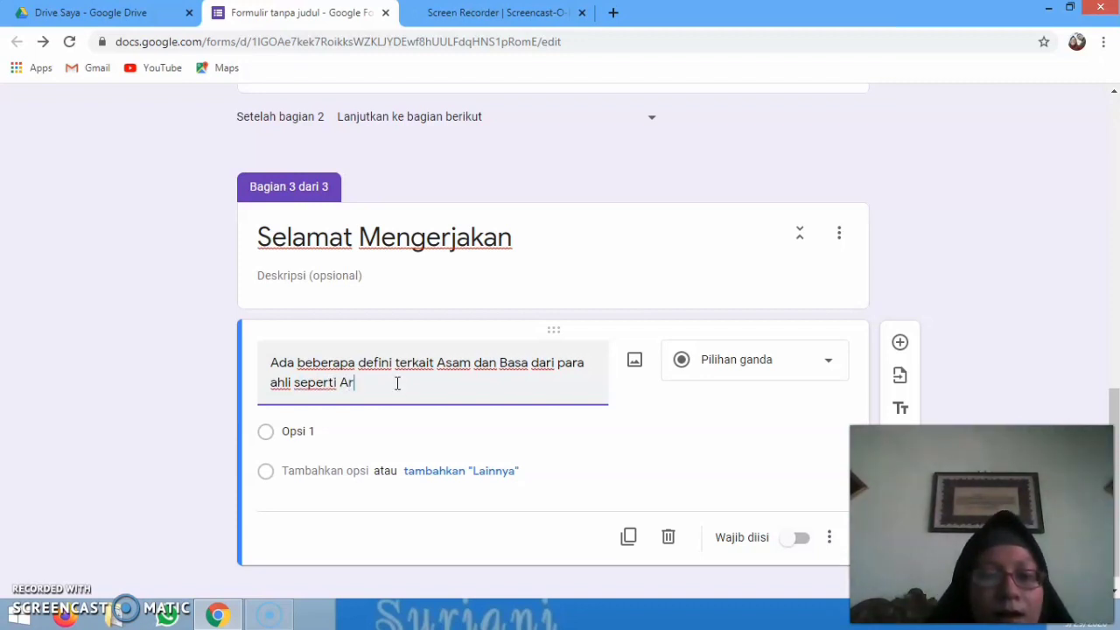
type("rhenius ")
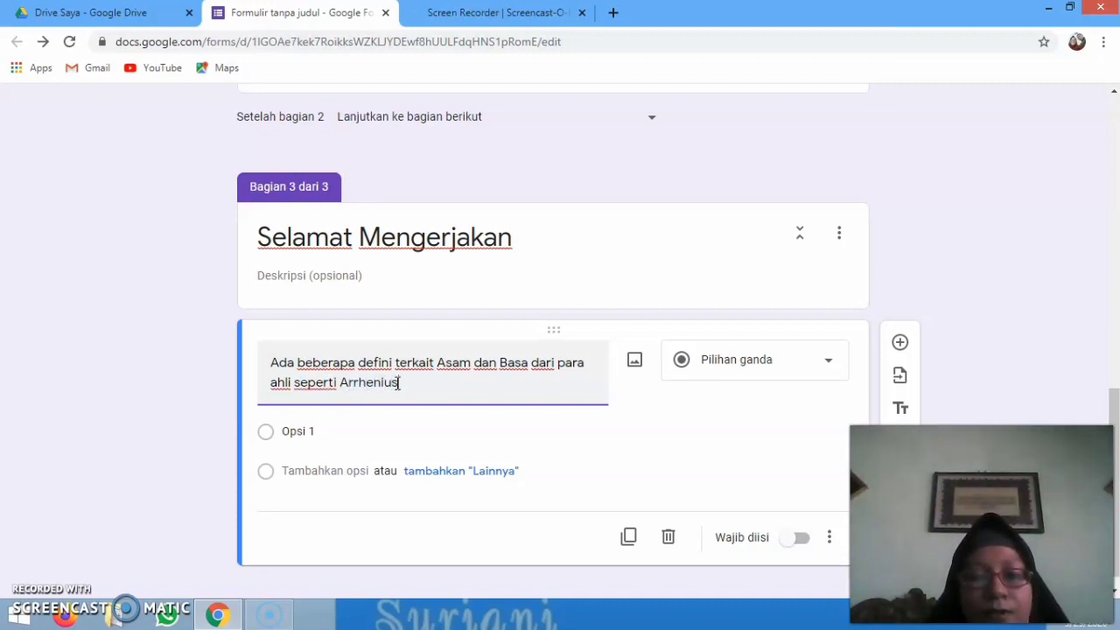
type("Br")
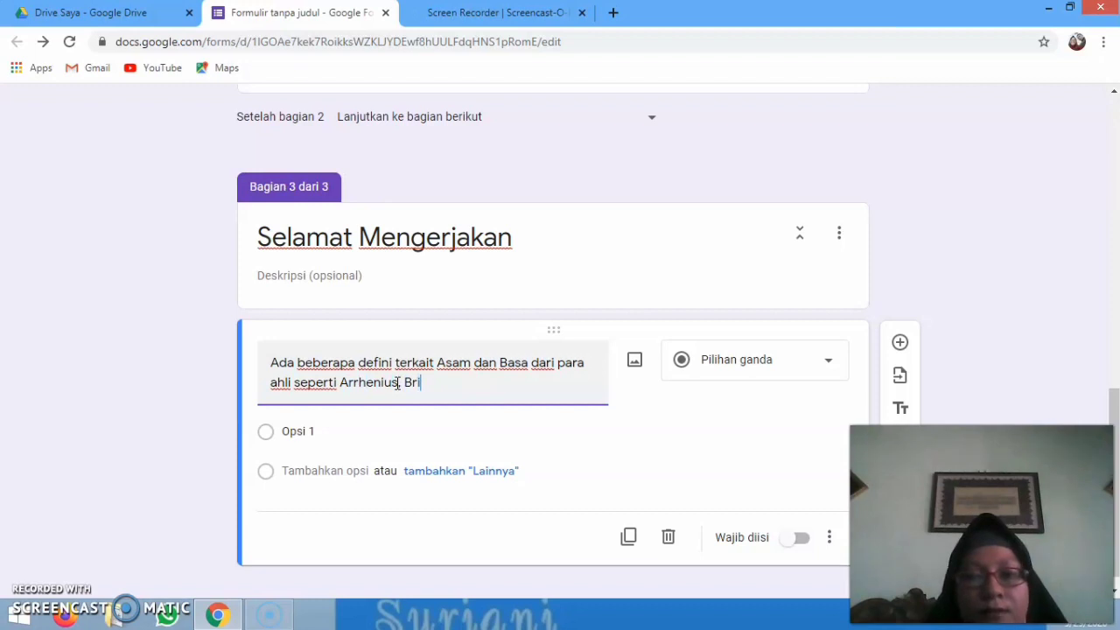
type("os")
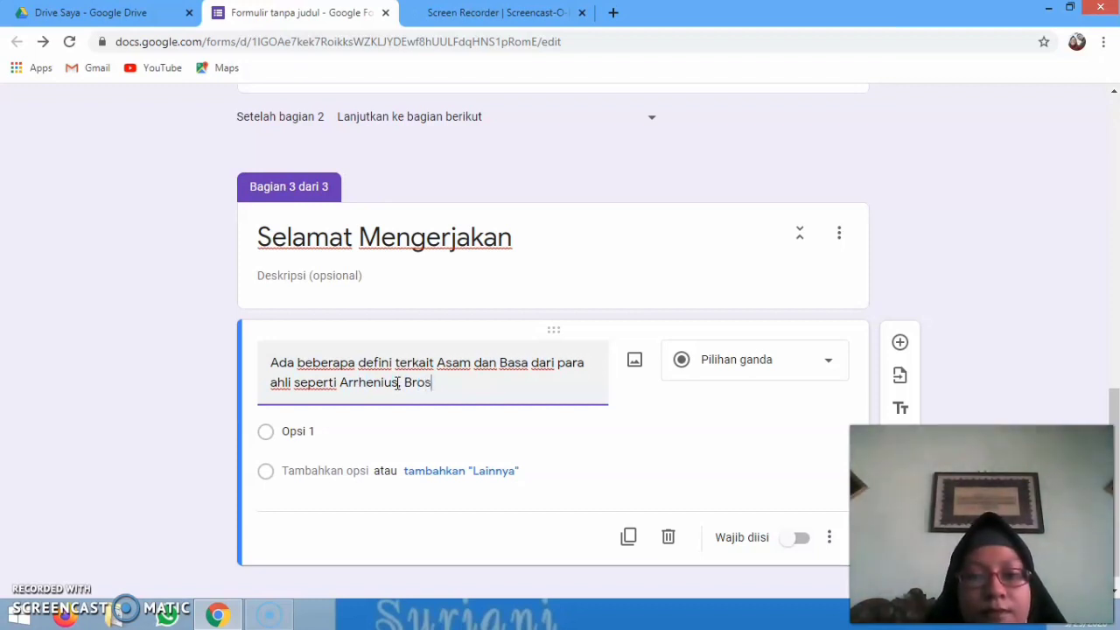
type("ted")
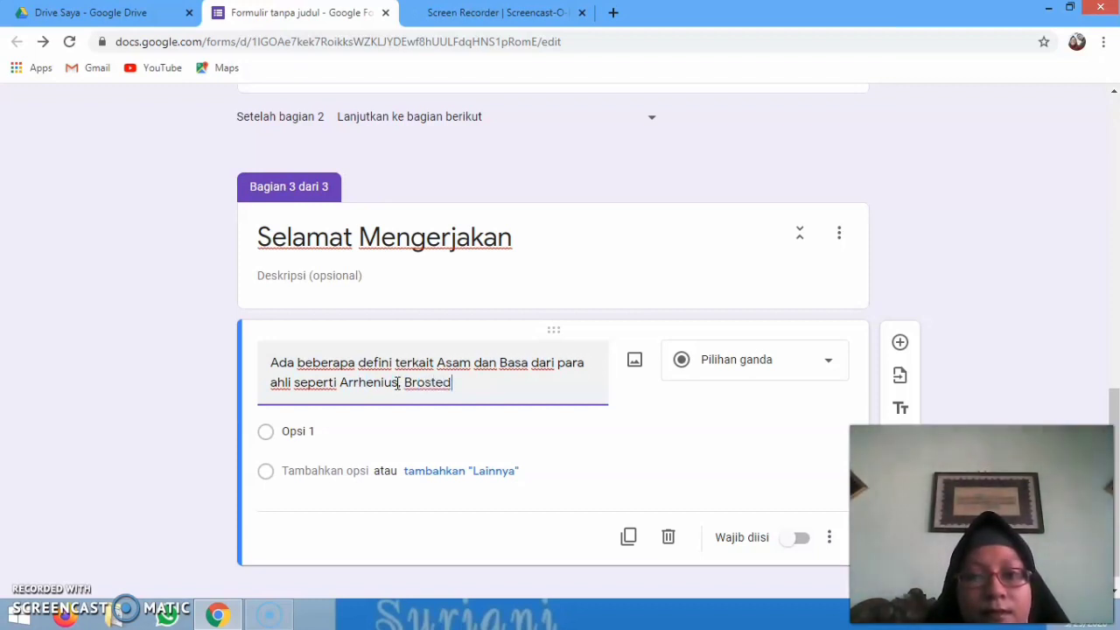
key("BackSpace")
key("BackSpace")
key("BackSpace")
type("ns")
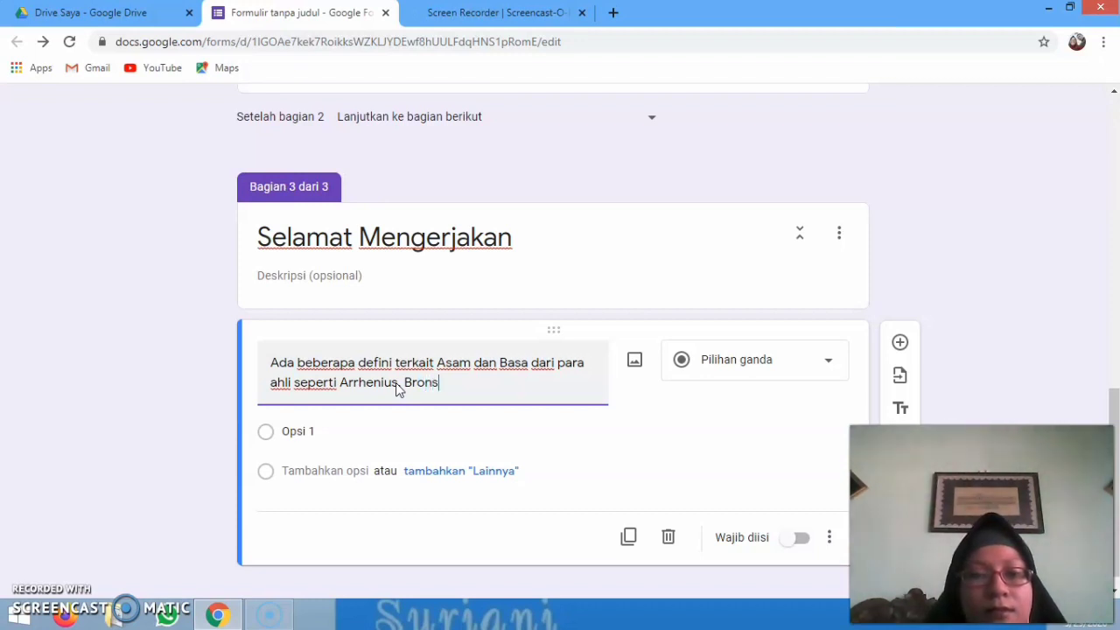
type("ted-Lowry")
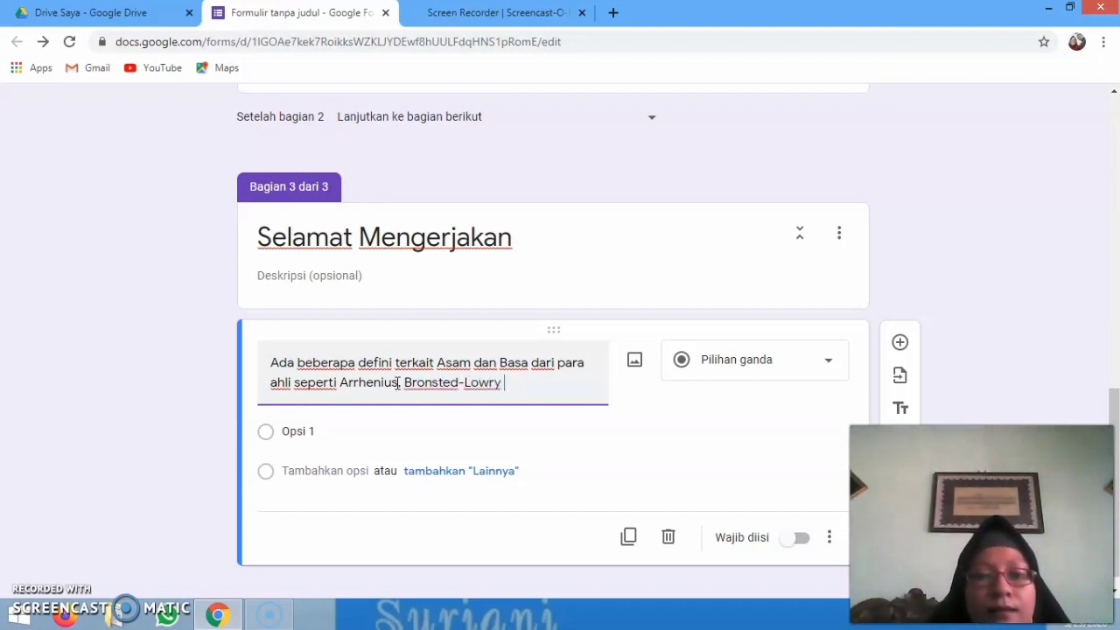
type(" dan Le")
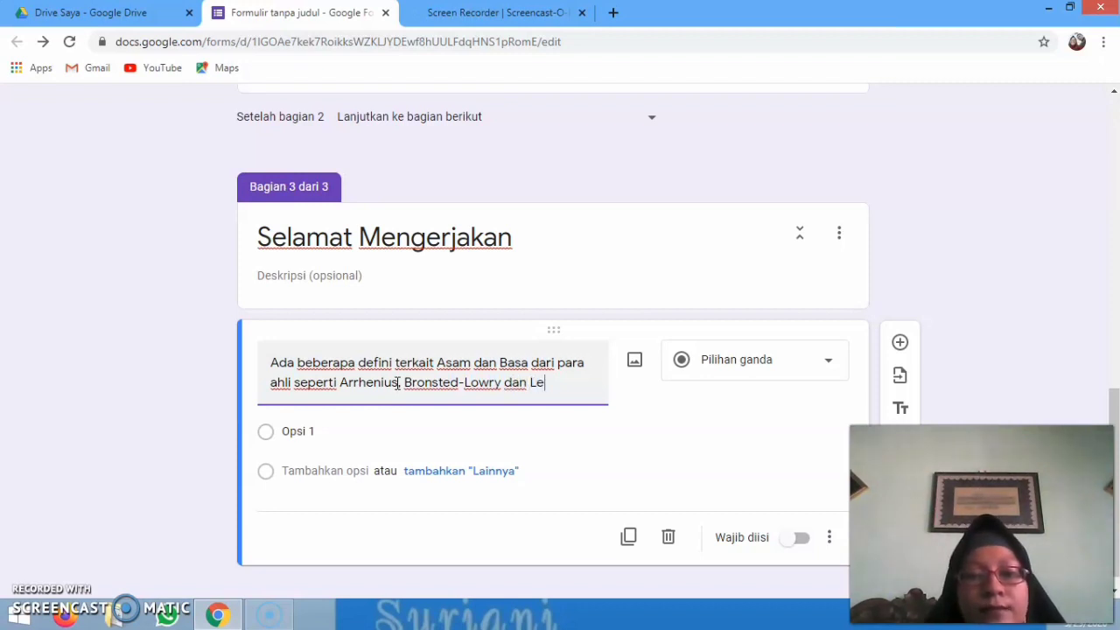
type("wis")
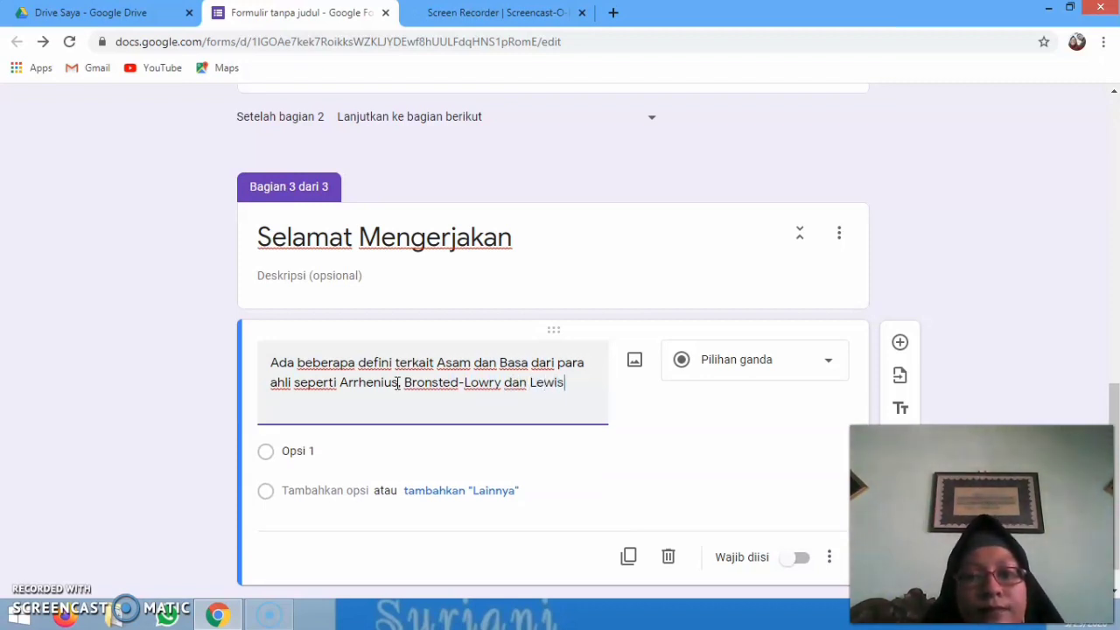
type(". dari")
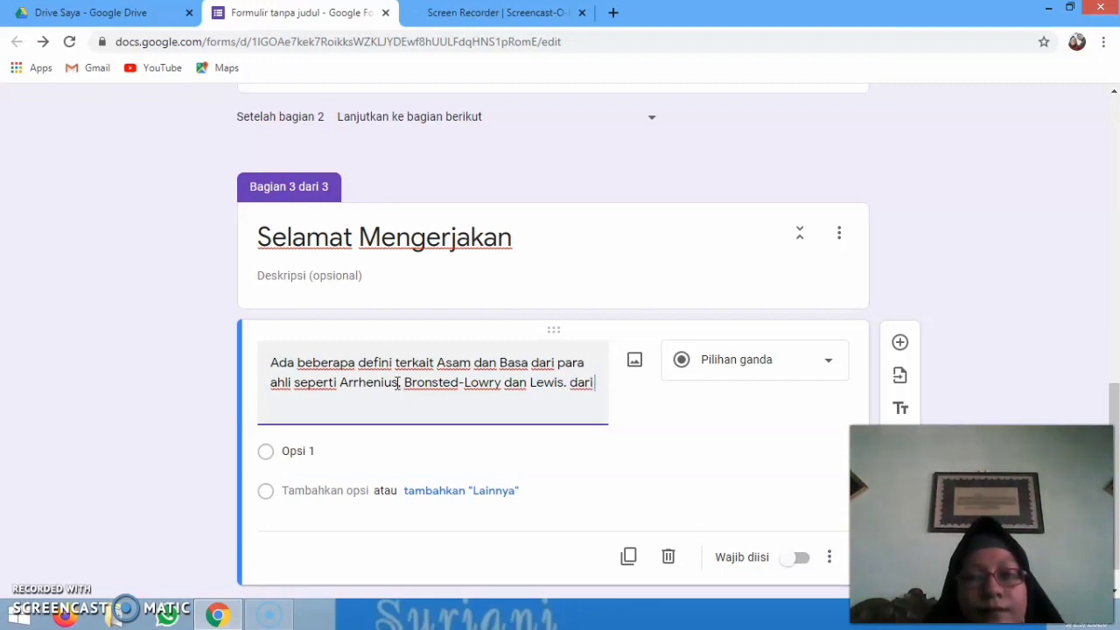
Retype the question ending as 'Dari ketiga ahli ini jelaskan perbedaan signifikant dari ketiga definisi Asam-Basa'
key("BackSpace")
key("BackSpace")
key("BackSpace")
key("BackSpace")
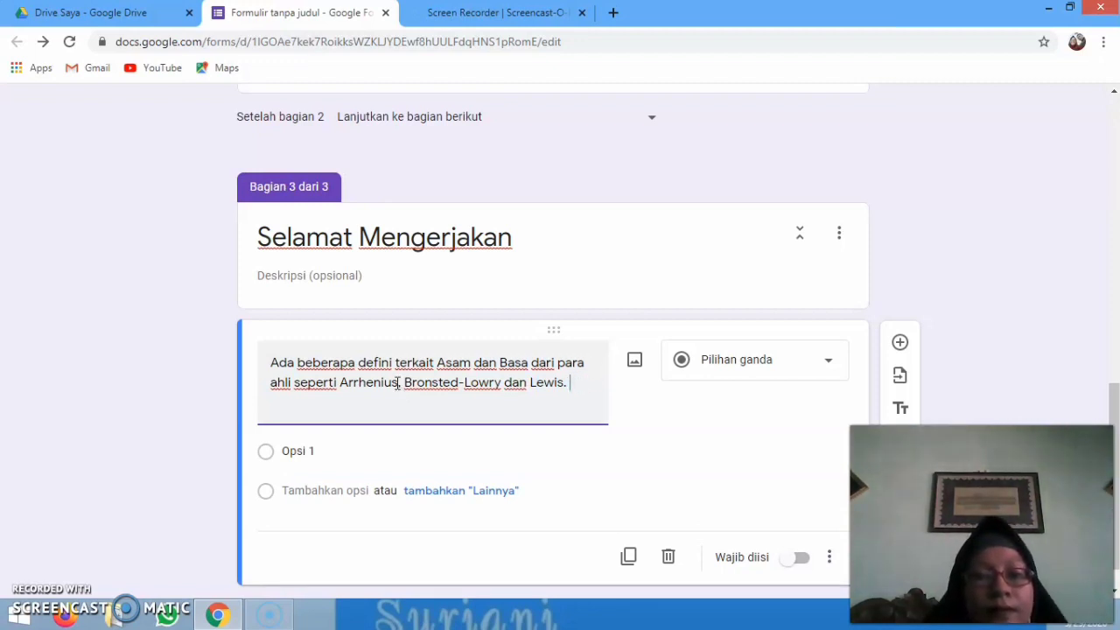
type("Dari ker")
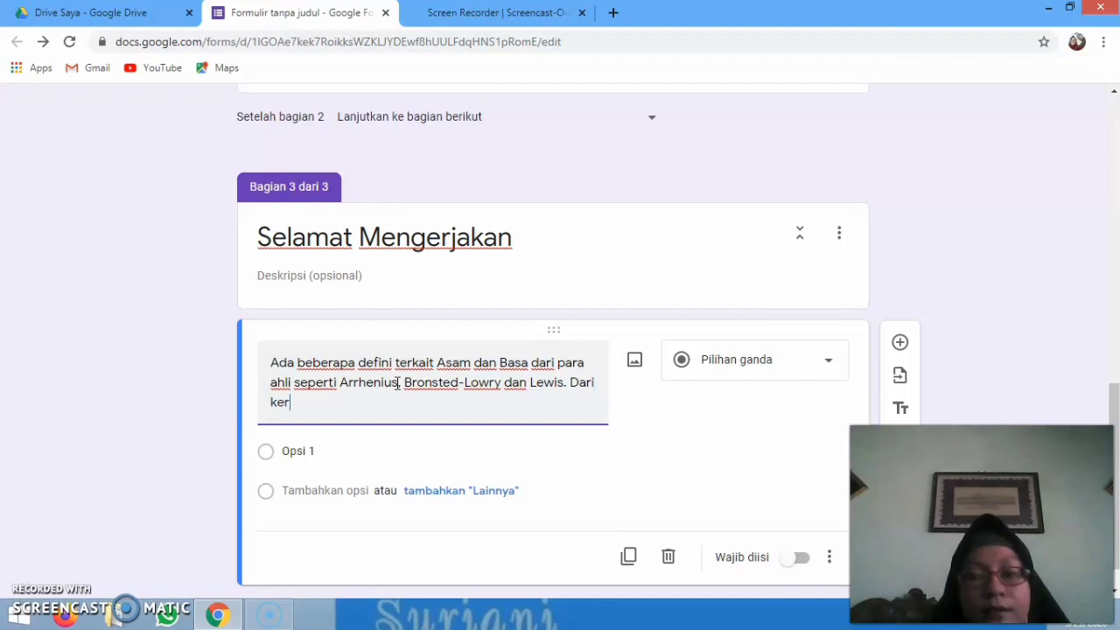
key("BackSpace")
type("tiga ")
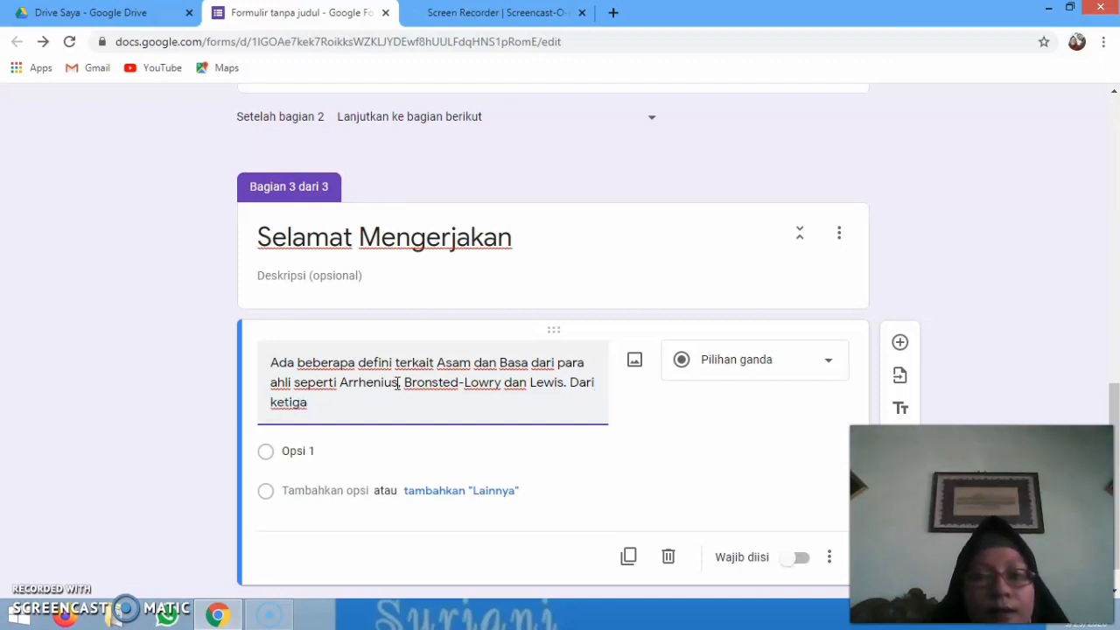
type("al")
key("BackSpace")
type("hli")
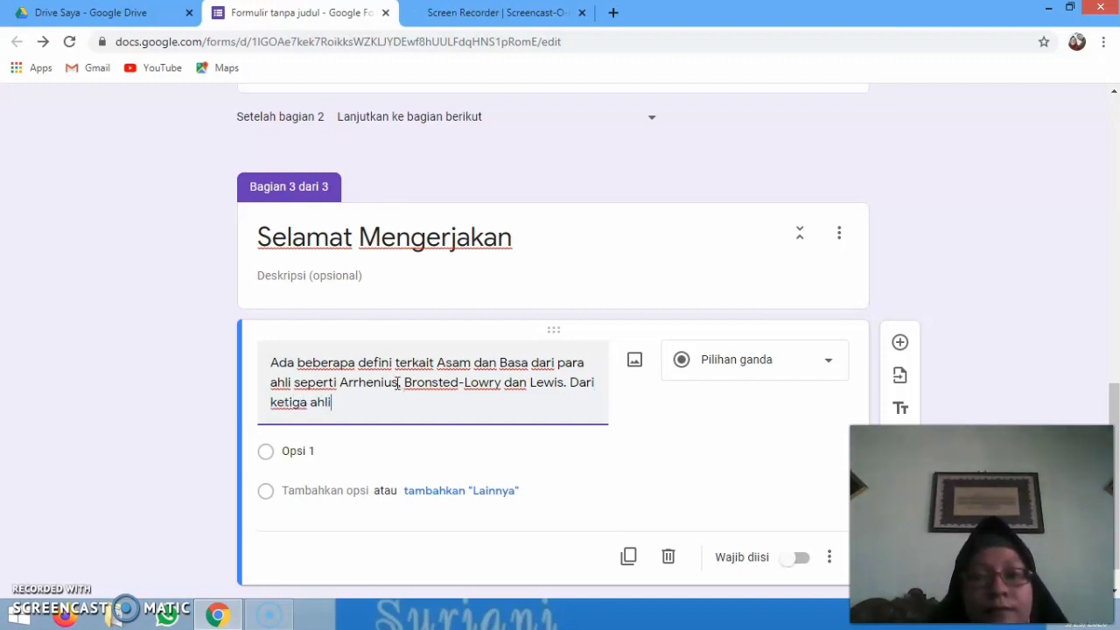
type(" ini ")
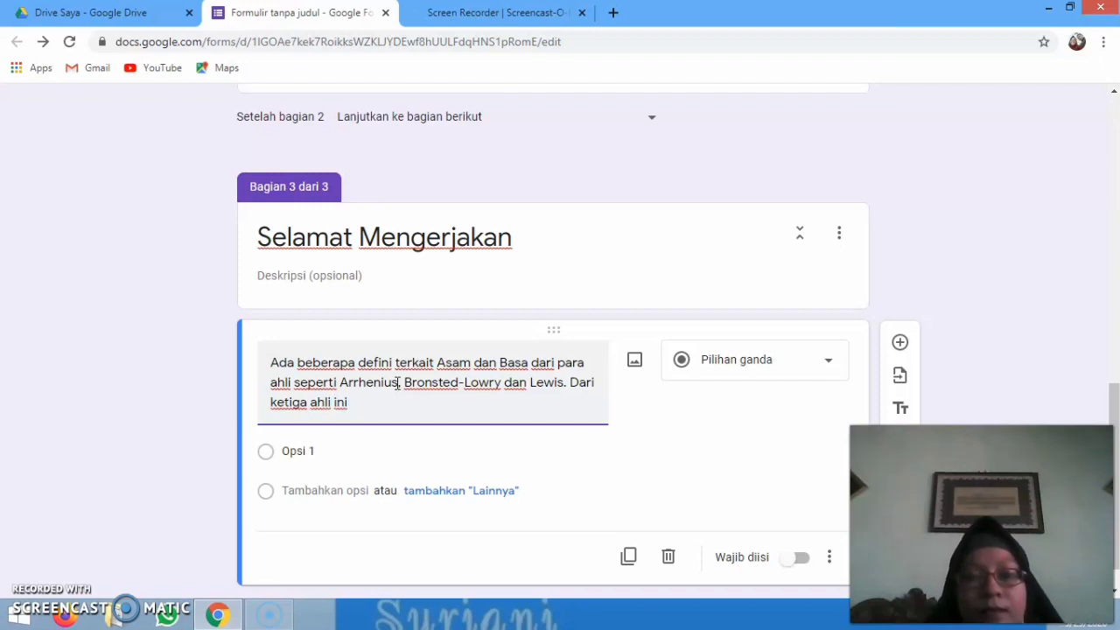
type("jelaskan ")
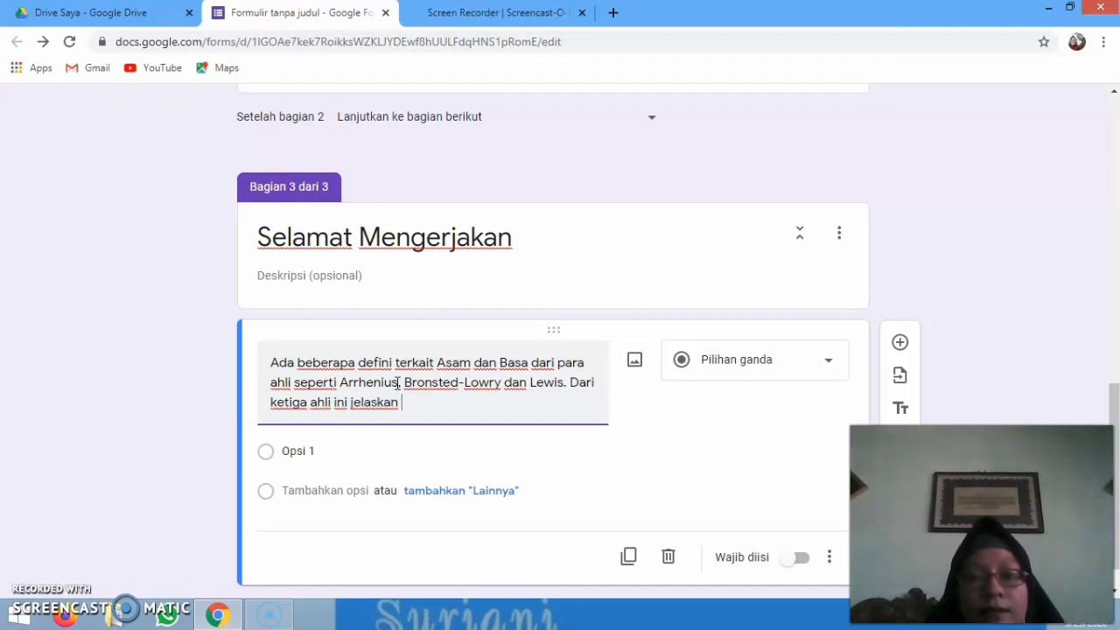
type("perbedaa")
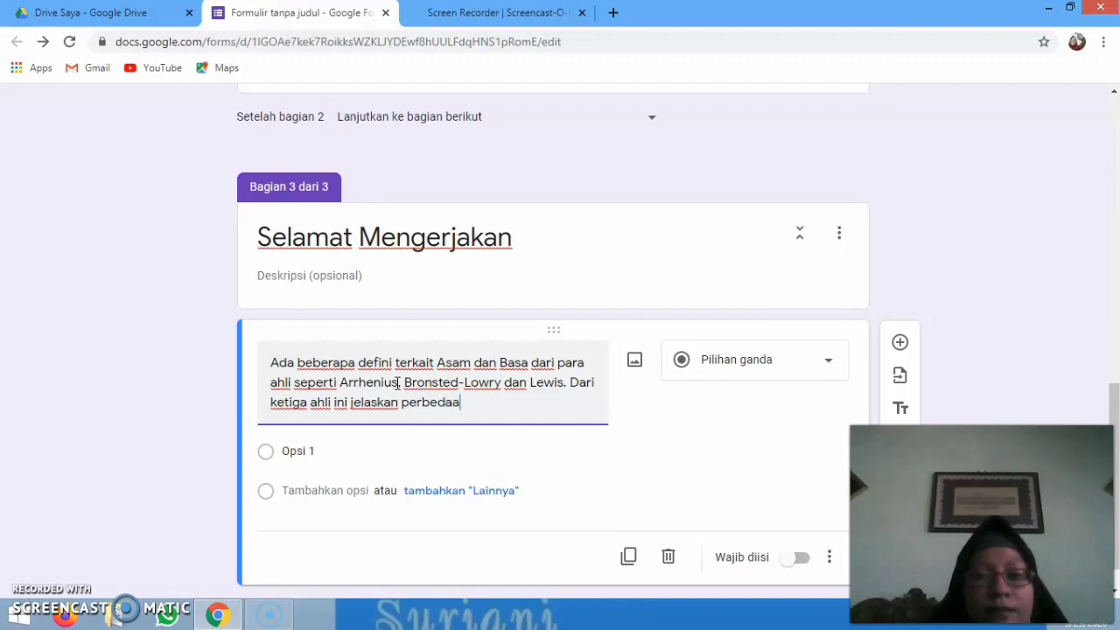
type("n sig")
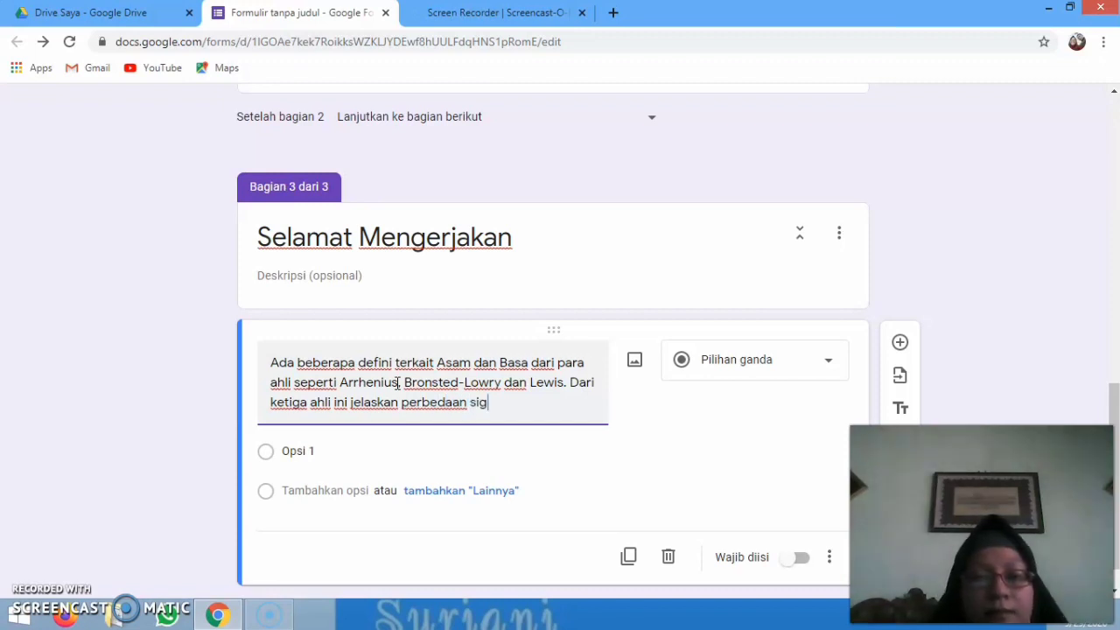
type("nifikant")
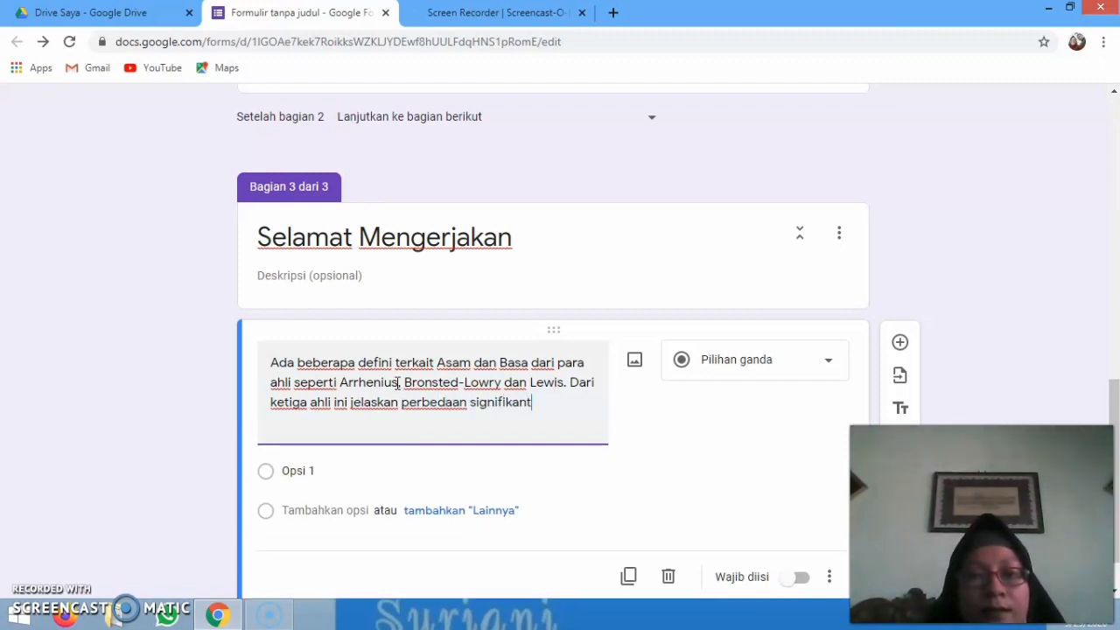
type(" dari k")
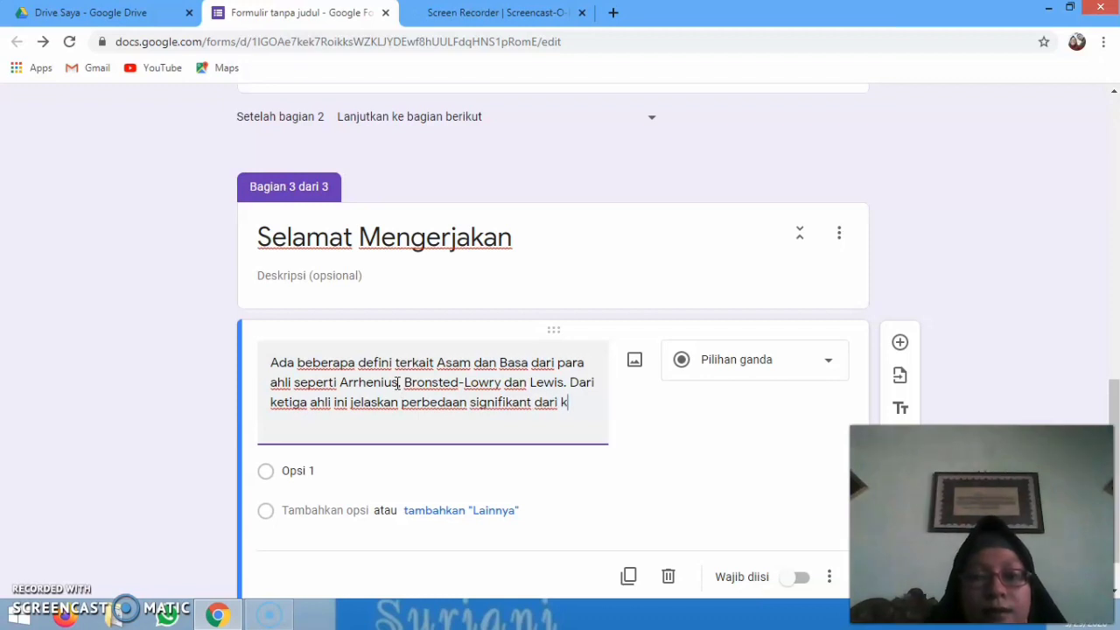
type("etiga defini")
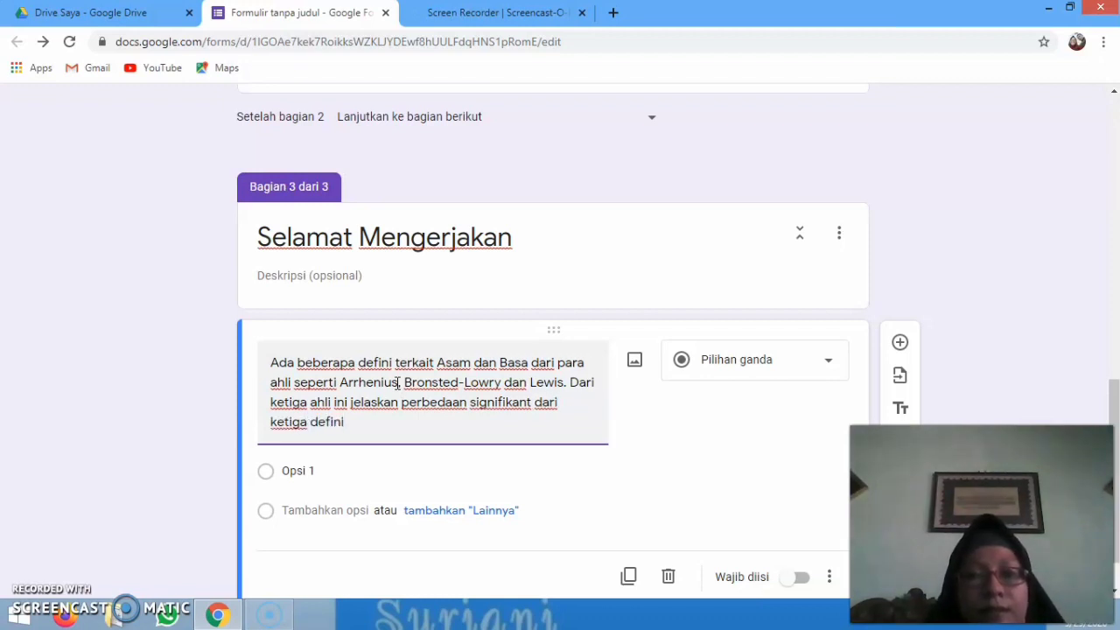
type("si Asam")
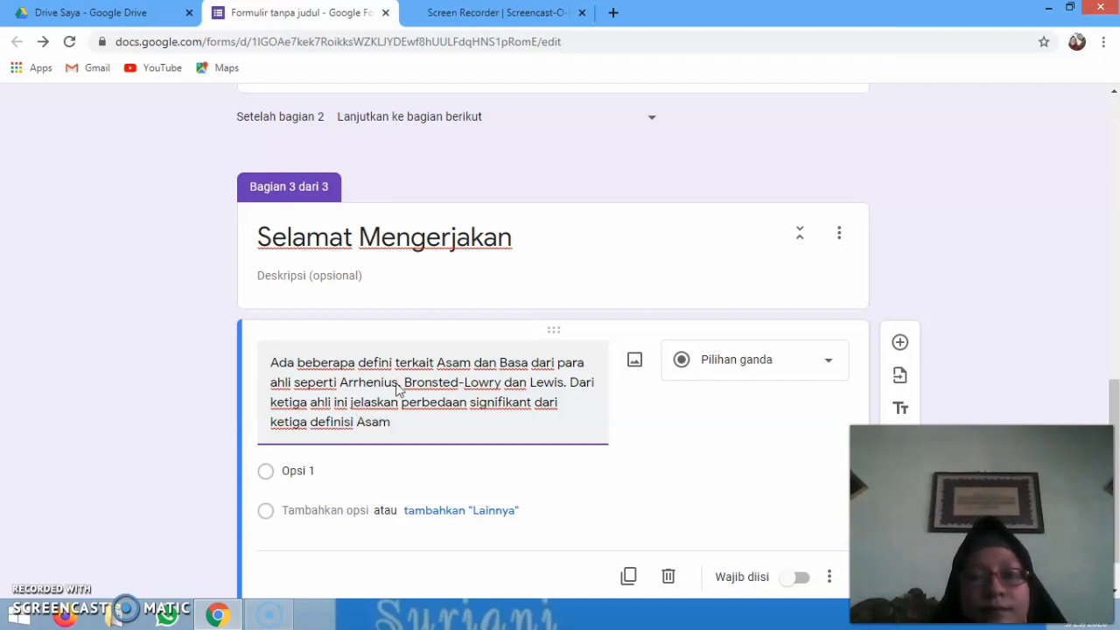
key("BackSpace")
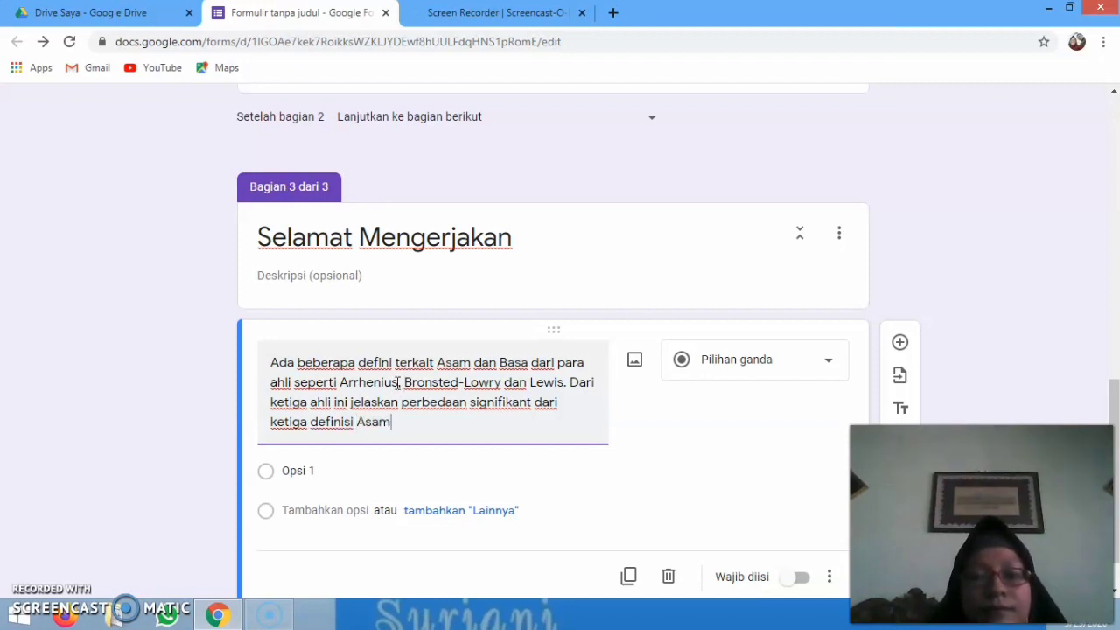
type("-Basa")
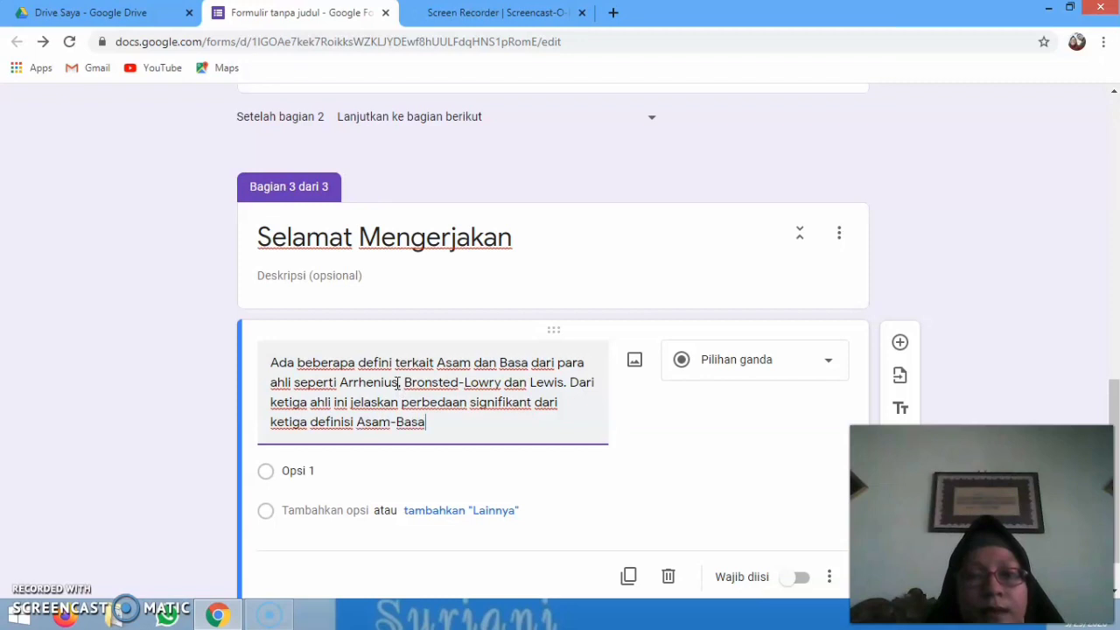
Correct 'defini' to 'definisi', delete the repeated 'ketiga', and end the question with 'para ahli tersebut'
left_click(392, 356)
type("si")
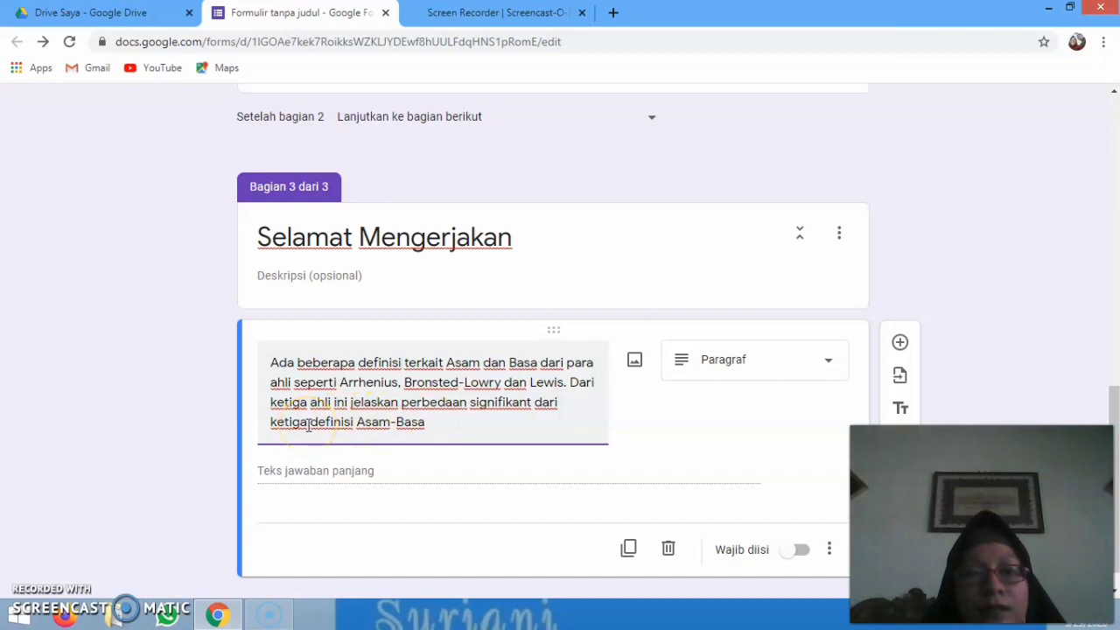
left_click_drag(306, 425, 268, 424)
key("BackSpace")
left_click(417, 426)
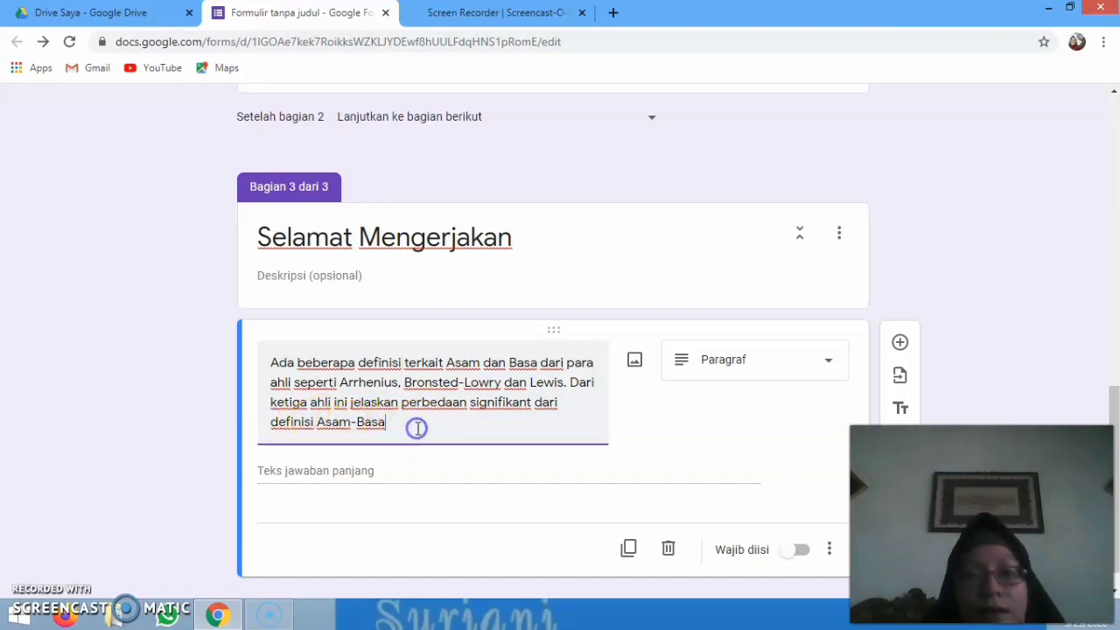
type("para")
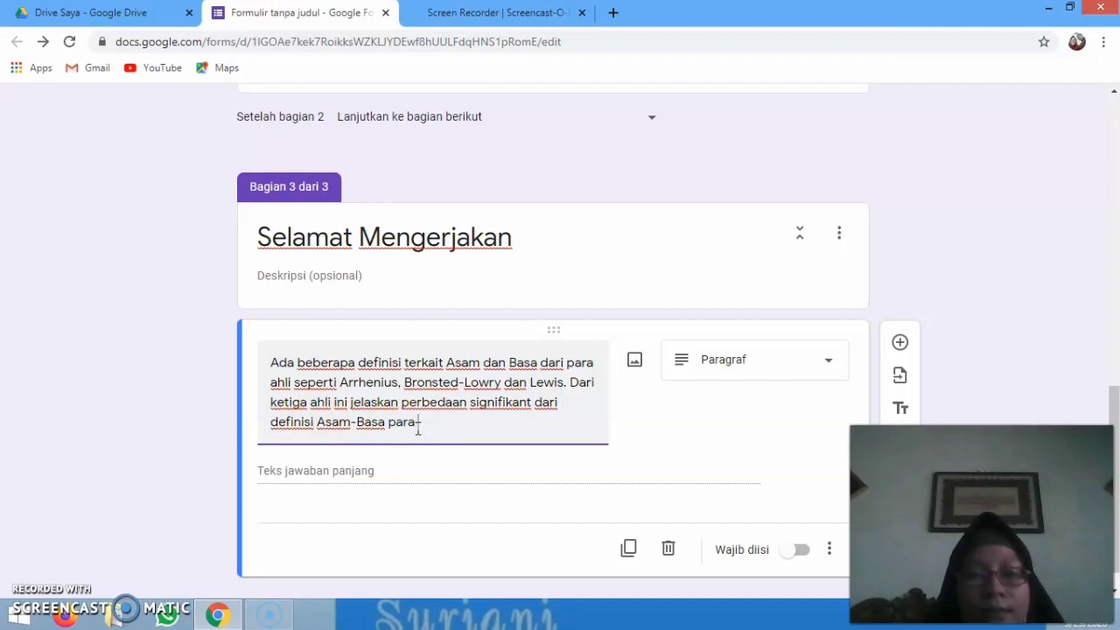
type(" ahli ters")
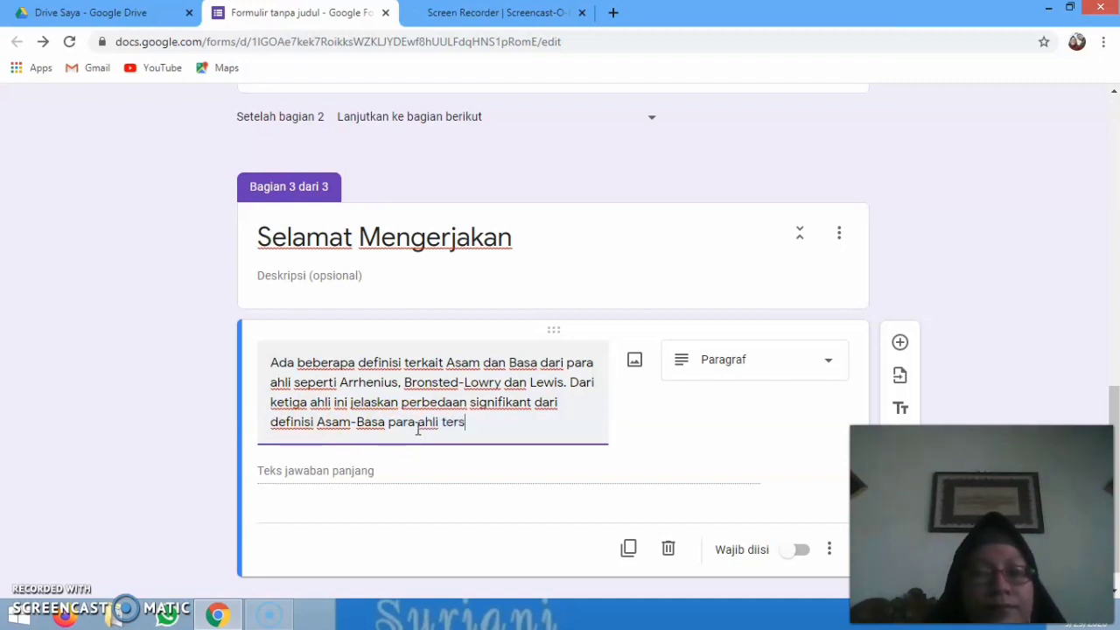
type("ebut!")
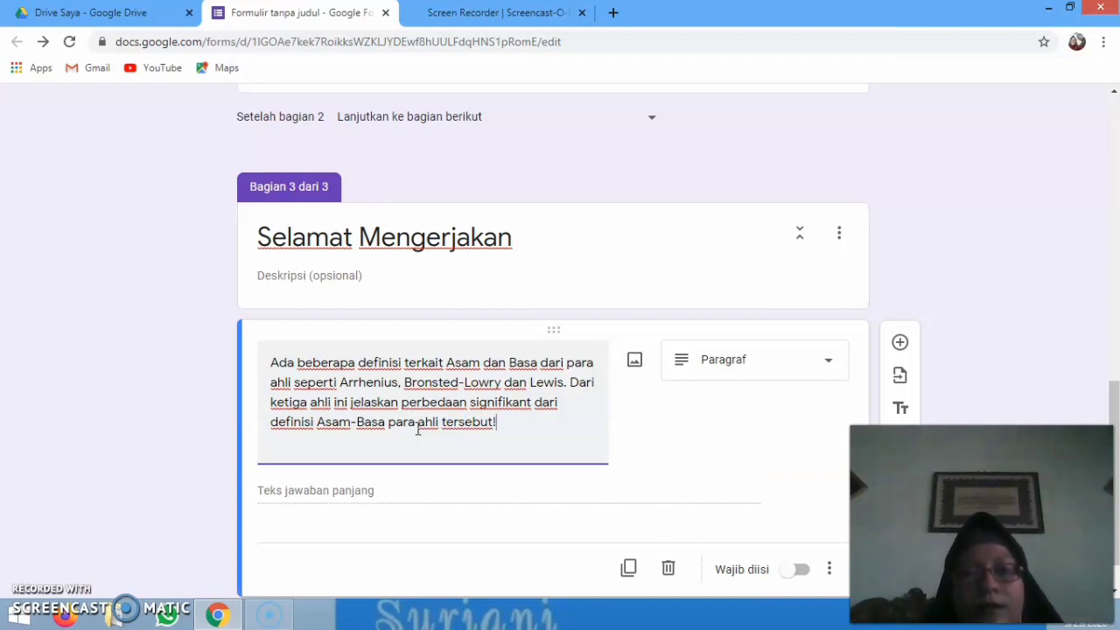
left_click(624, 408)
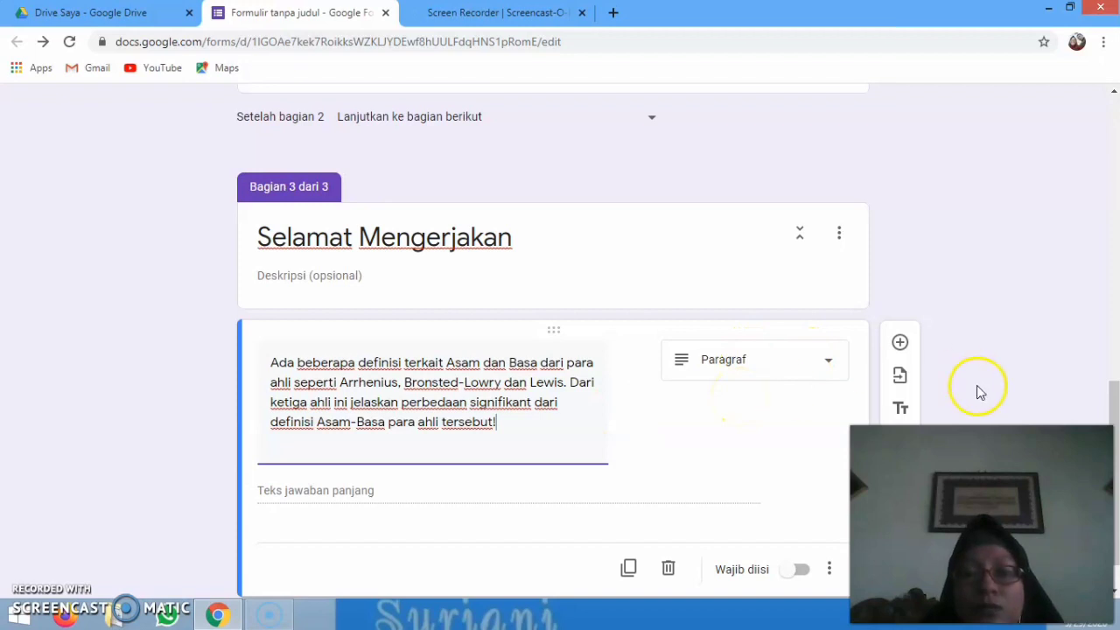
left_click_drag(1116, 461, 1117, 481)
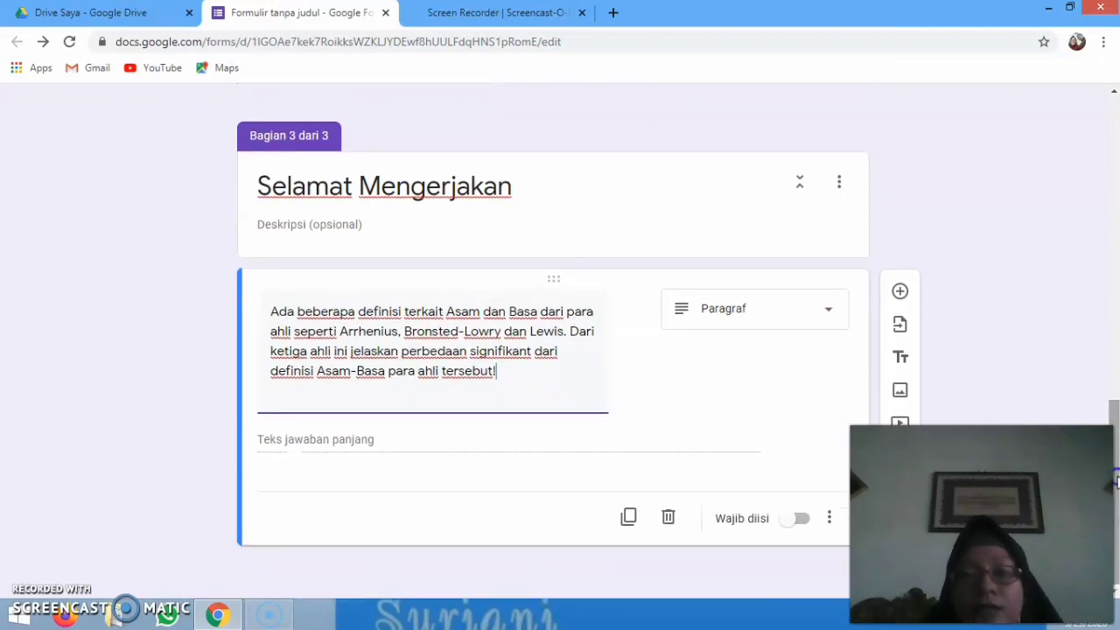
Open the question-type list for the Asam-Basa question and close it, keeping Paragraf
left_click(829, 316)
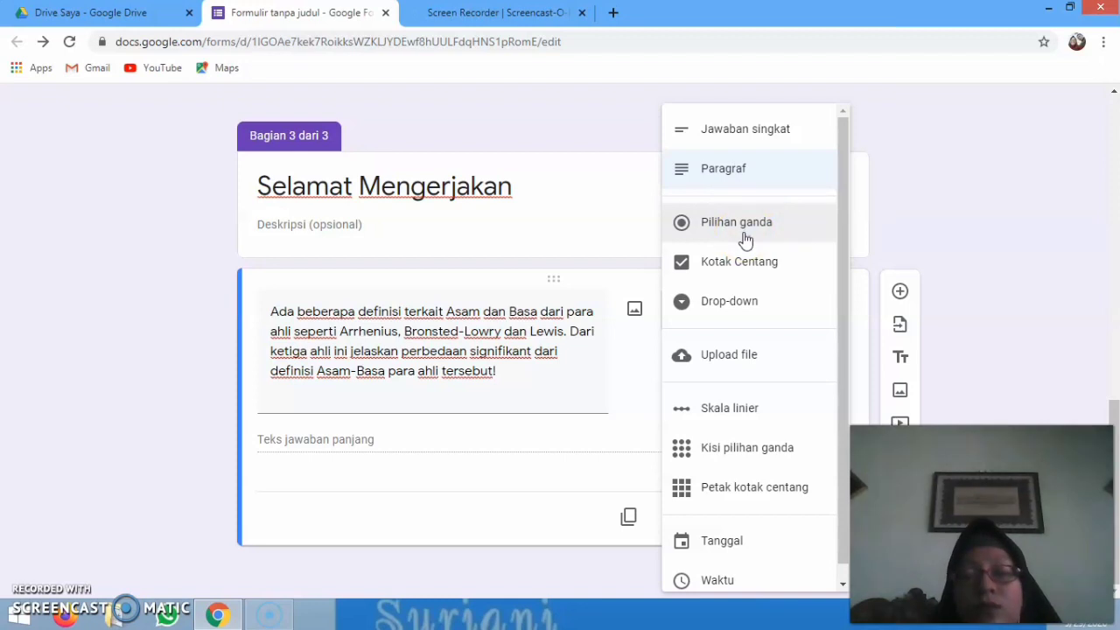
left_click_drag(745, 239, 755, 267)
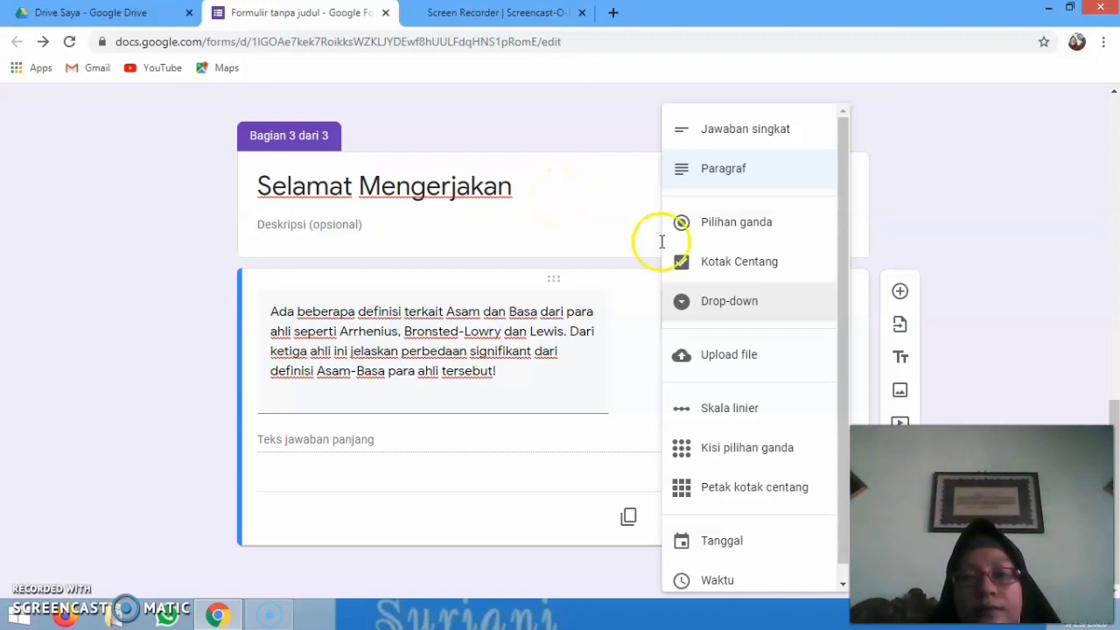
left_click(586, 201)
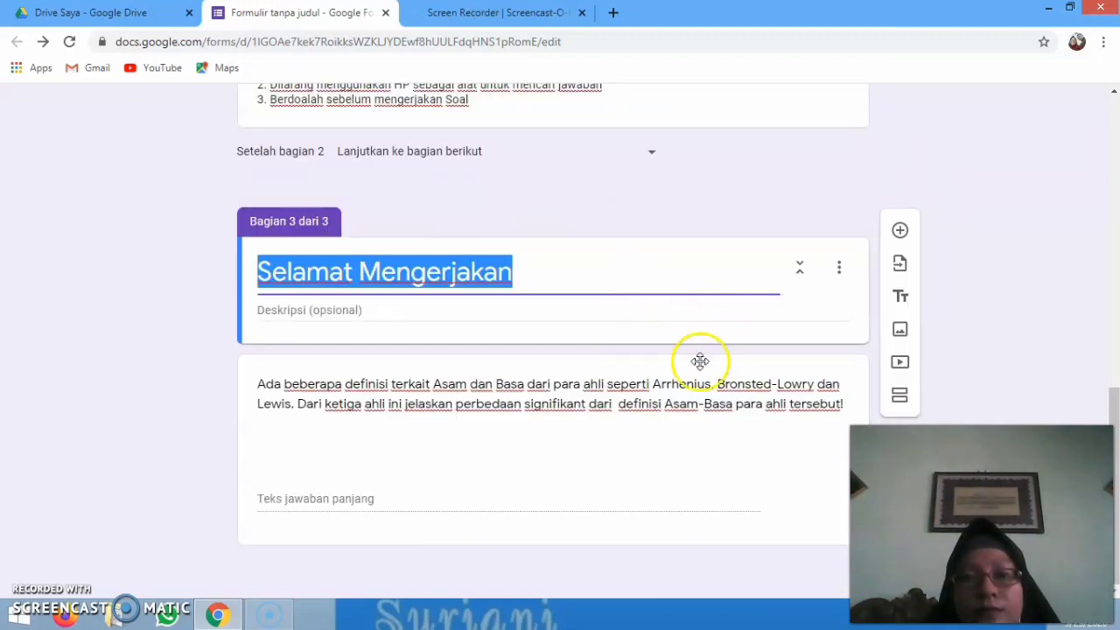
Toggle Wajib diisi on and back off so the Asam-Basa paragraph question stays optional
left_click(698, 495)
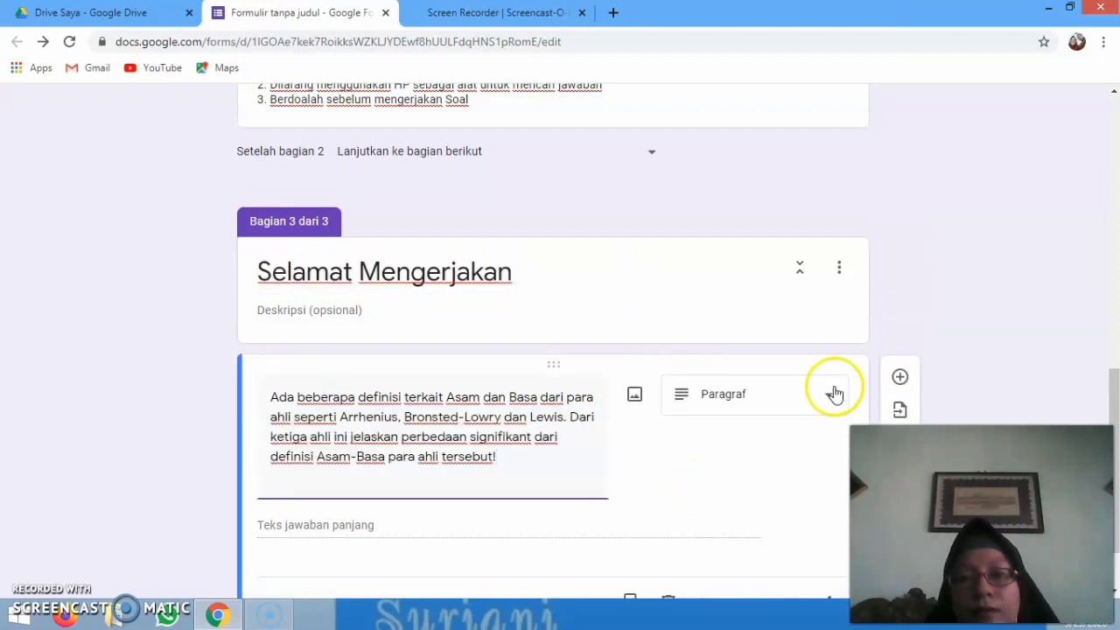
key("ctrl+a")
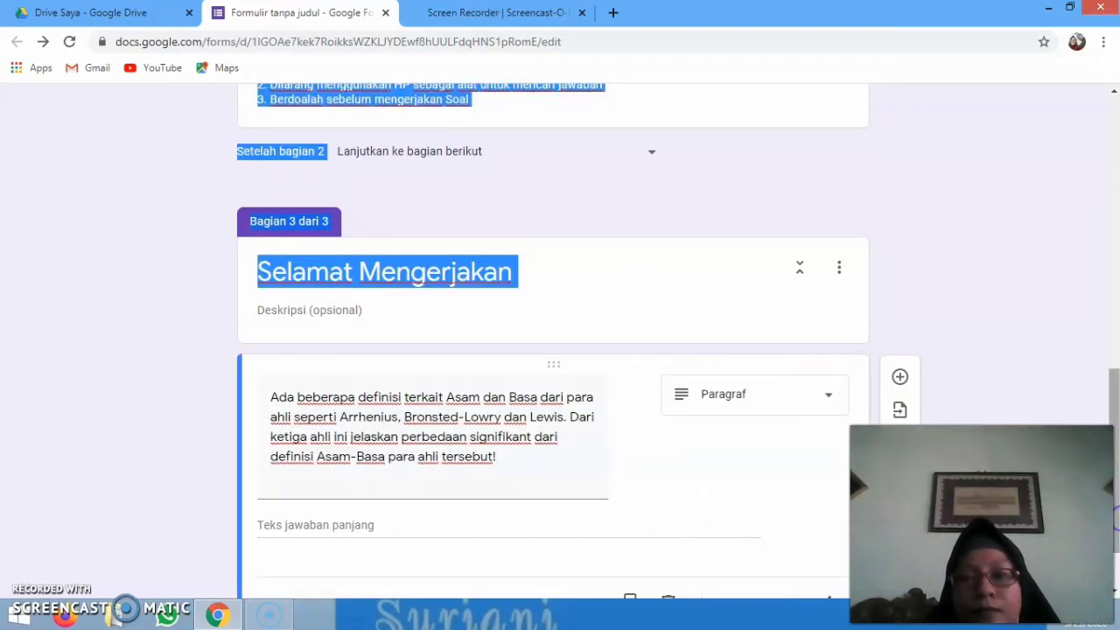
left_click(1116, 593)
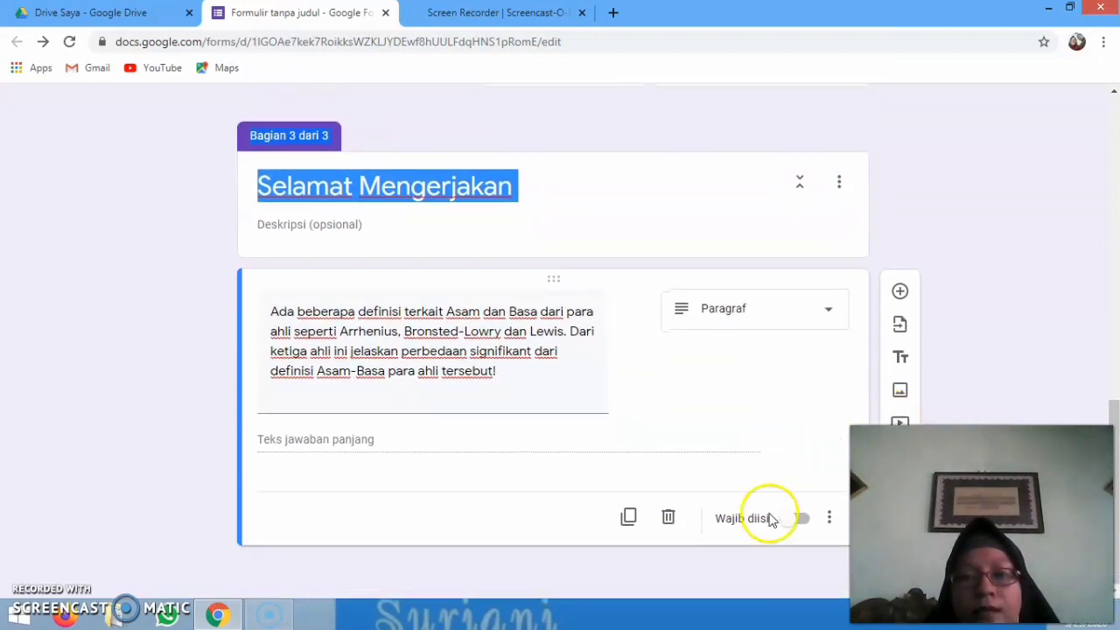
left_click(800, 525)
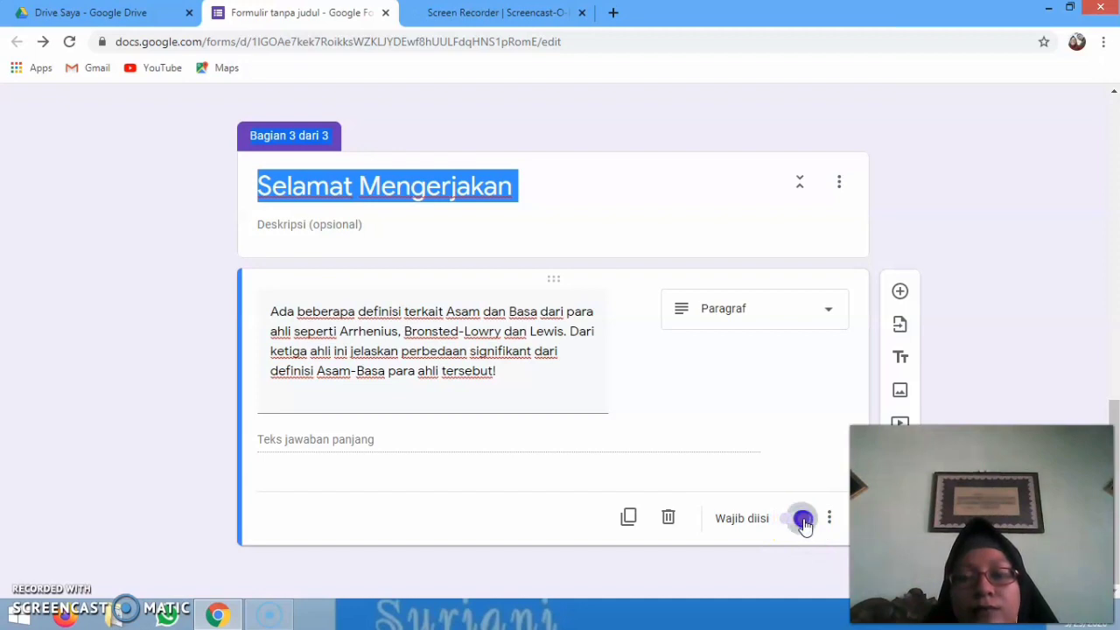
left_click(791, 523)
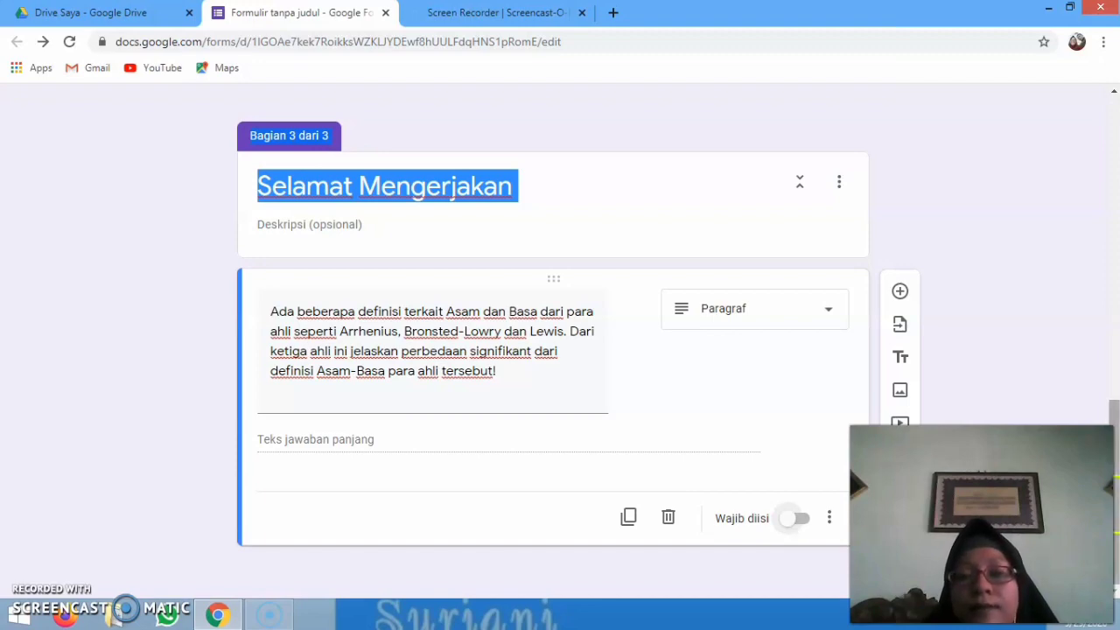
left_click_drag(1115, 508, 1115, 314)
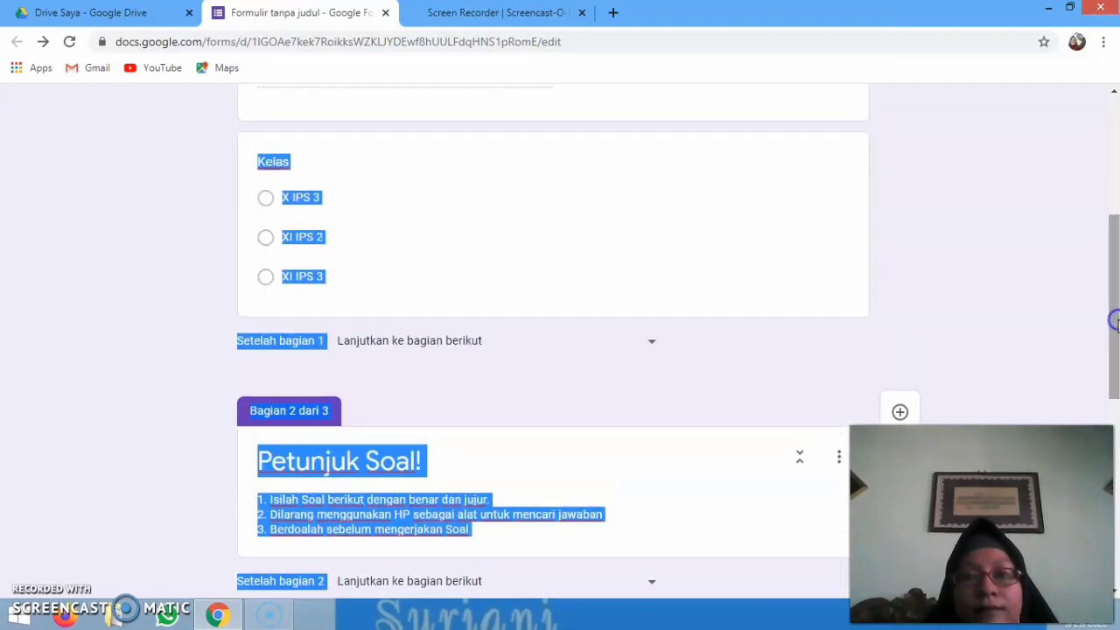
Turn on Wajib diisi for both the 'Nama Lengkap Siswa' and 'Kelas' questions in section 1
left_click(1075, 283)
scroll(1114, 282, "up", 3)
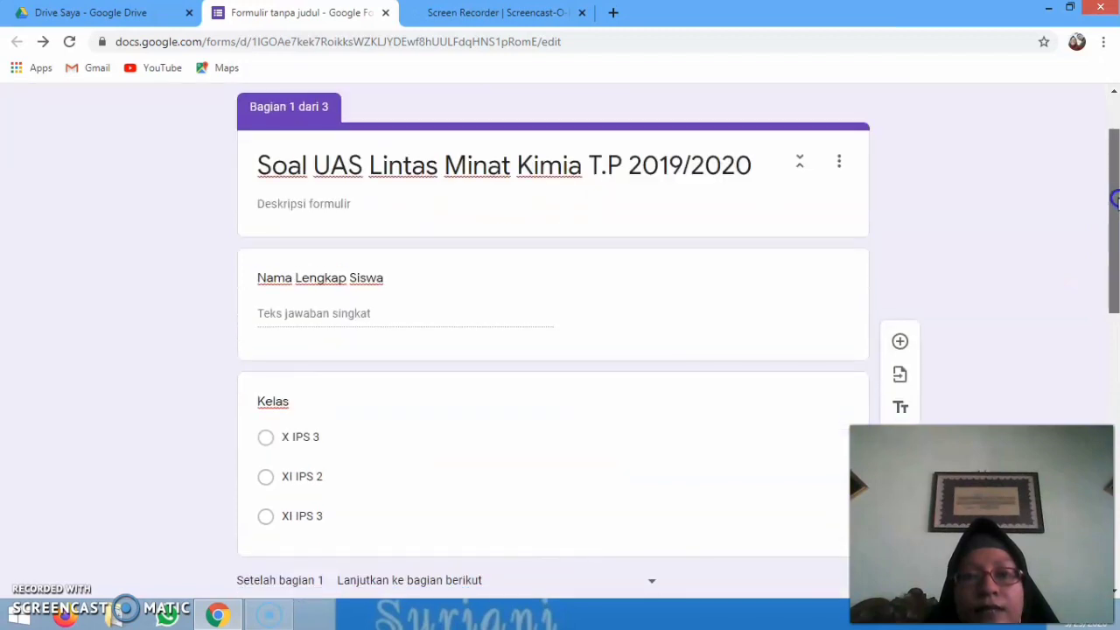
left_click(753, 288)
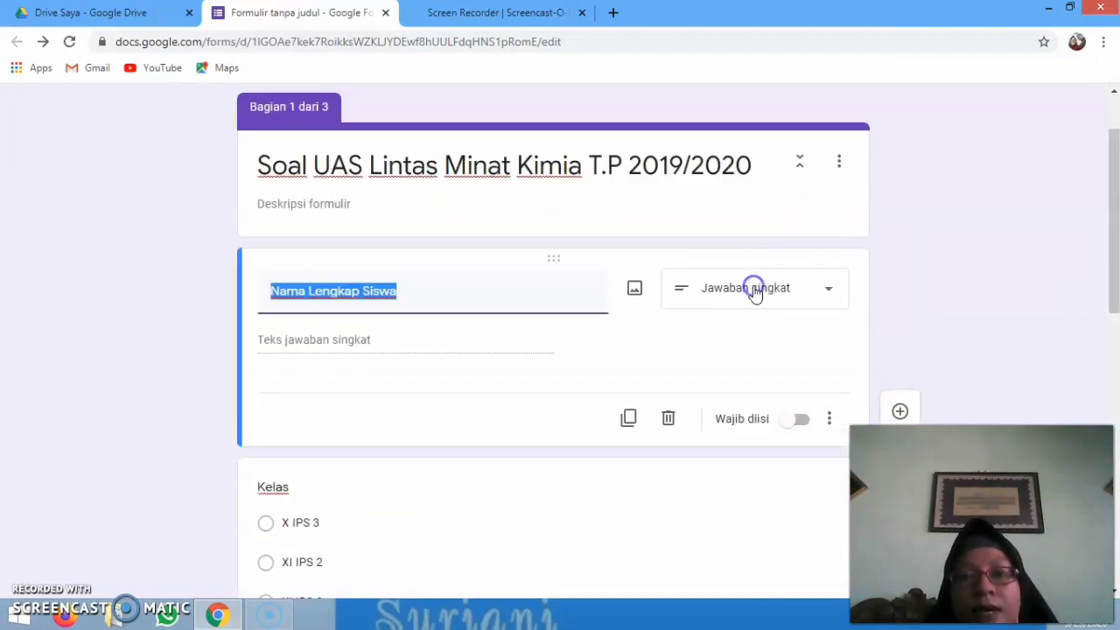
left_click(803, 424)
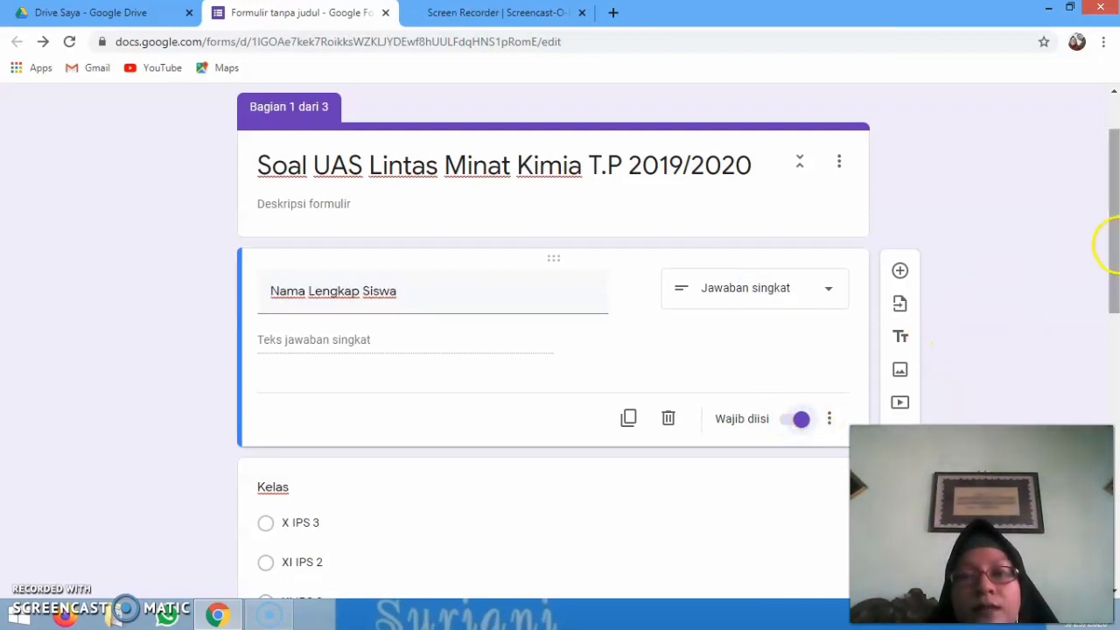
left_click_drag(1115, 272, 1117, 313)
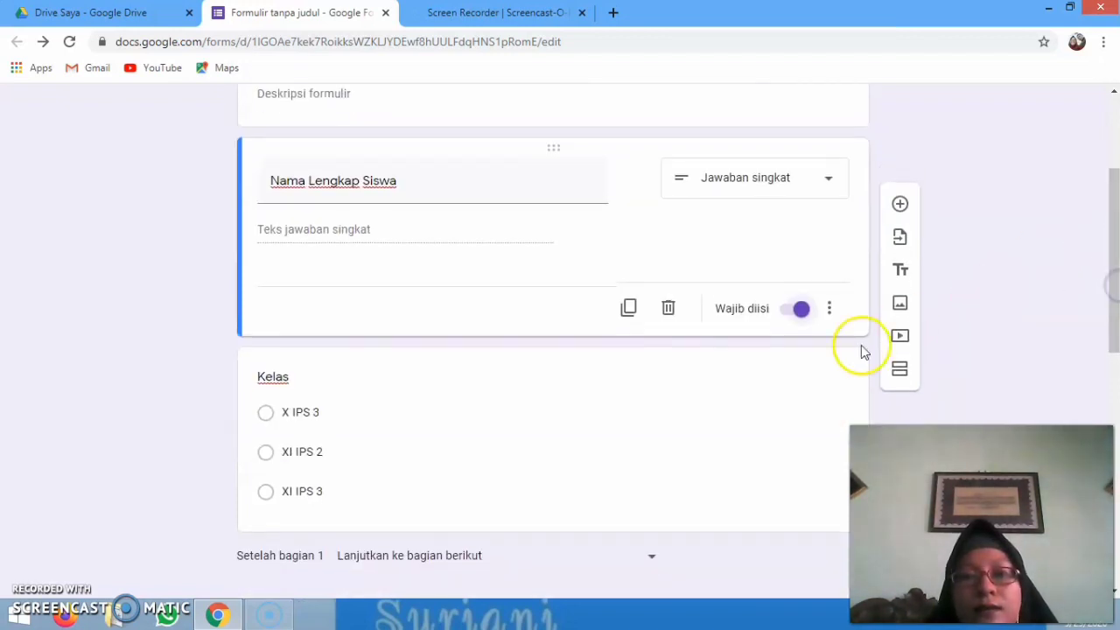
left_click(792, 473)
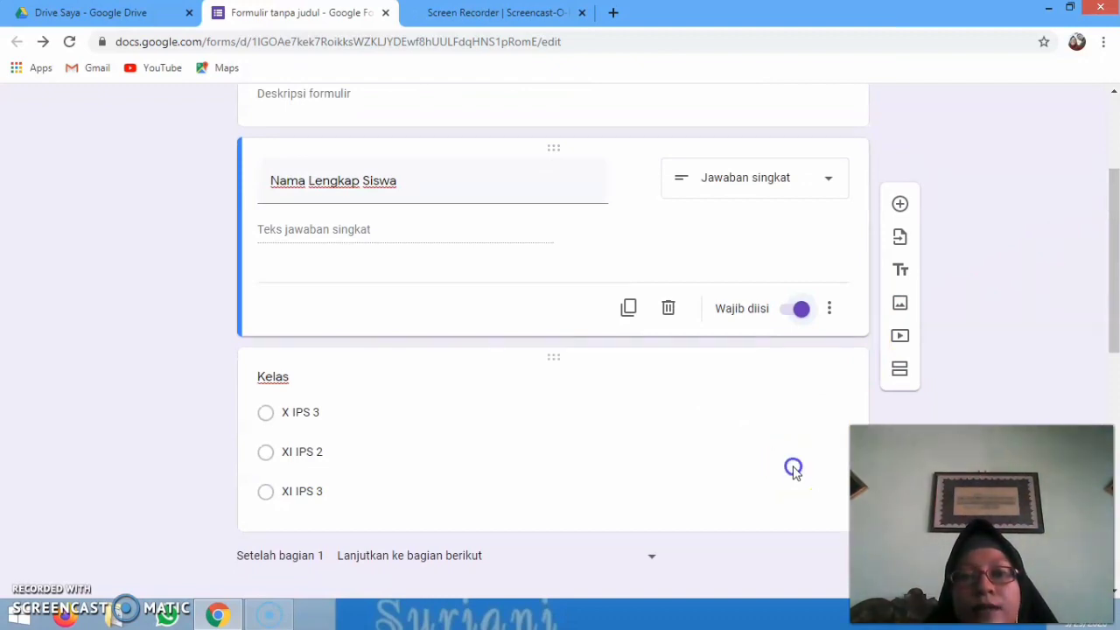
left_click(801, 538)
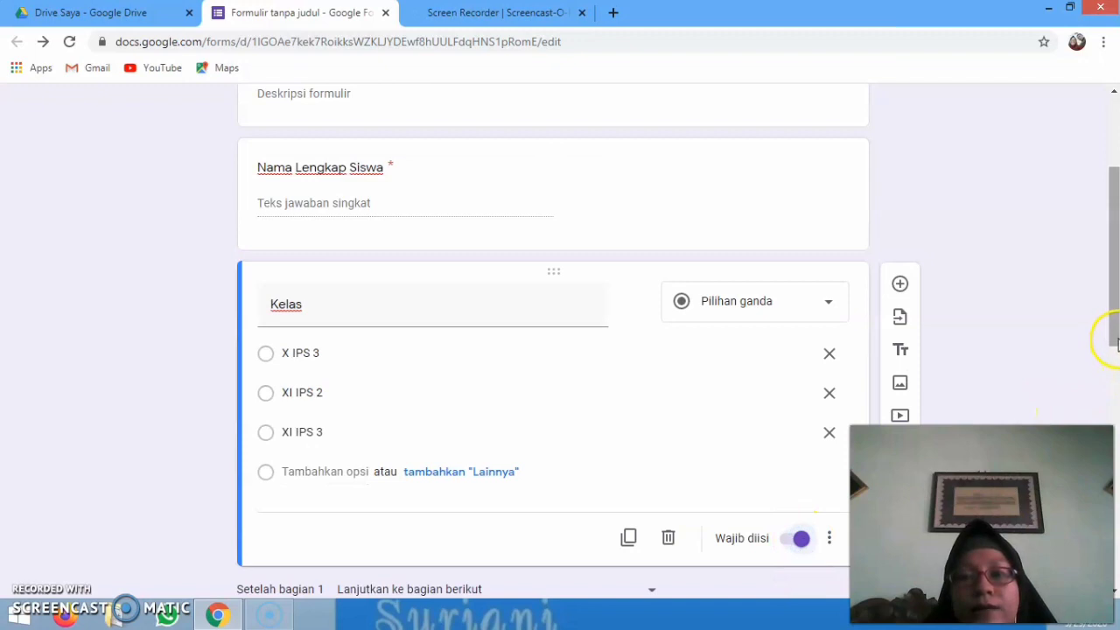
left_click_drag(1115, 339, 1115, 589)
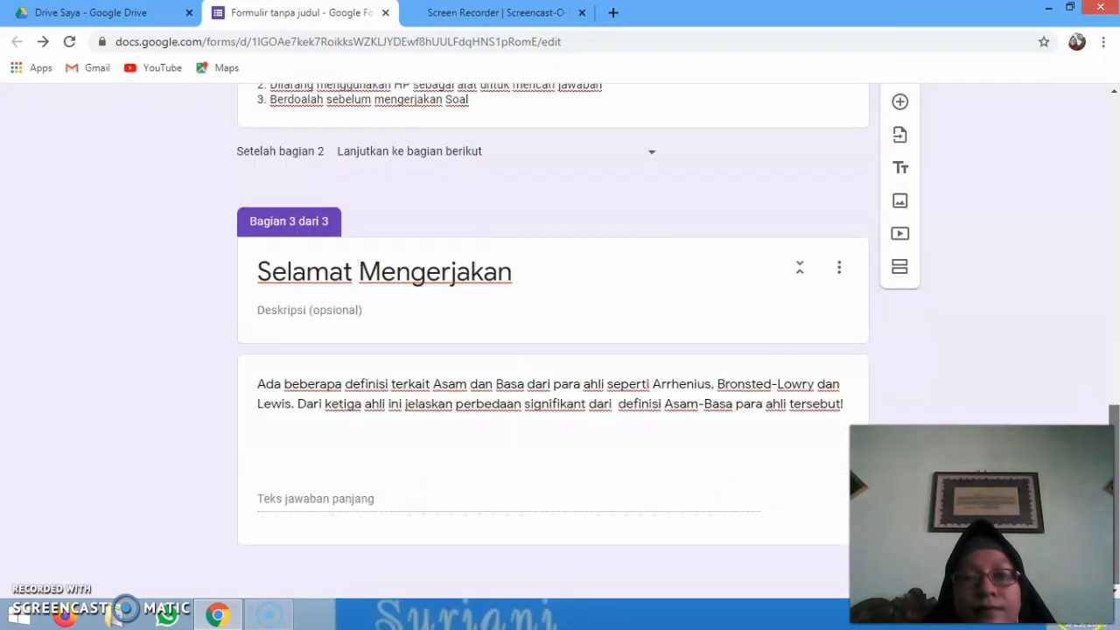
Insert a blank multiple-choice question directly below the Asam-Basa definitions essay question
left_click(794, 491)
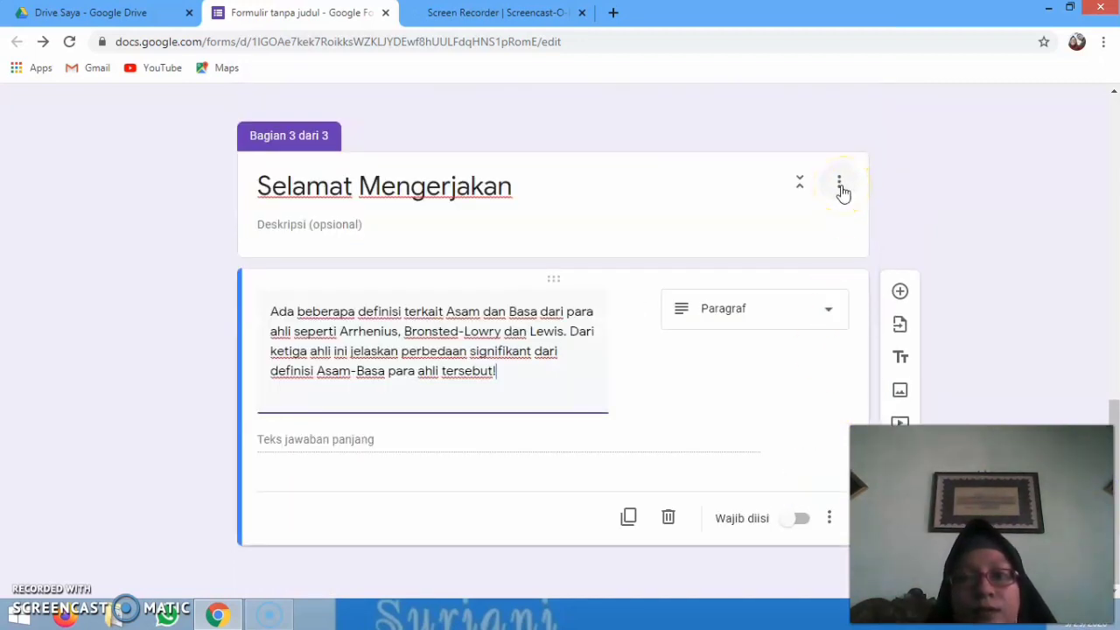
left_click(841, 187)
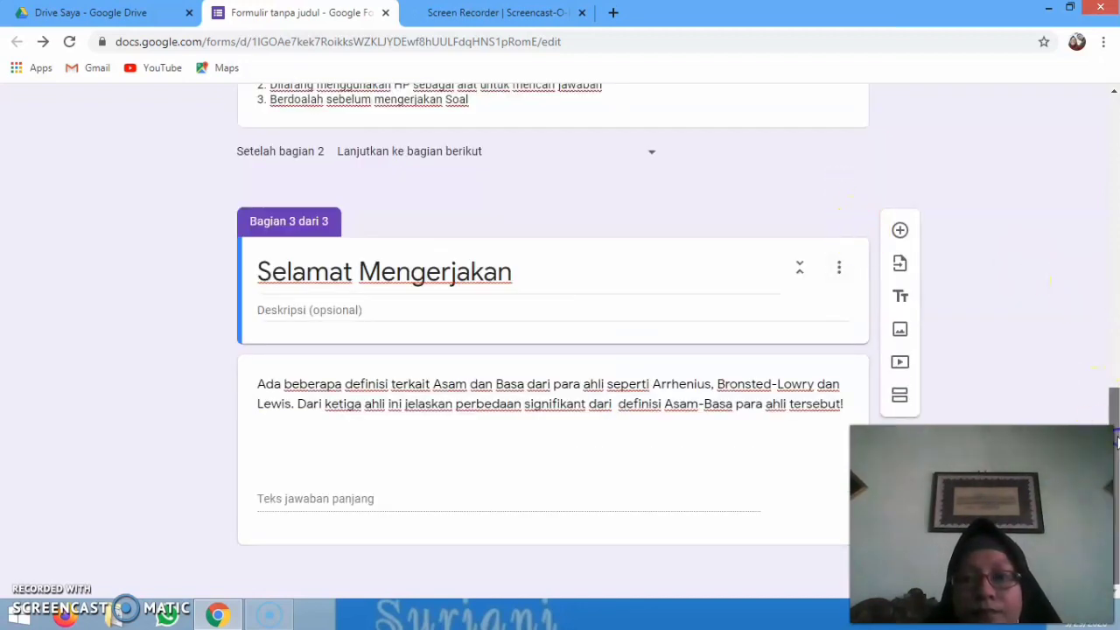
left_click(658, 496)
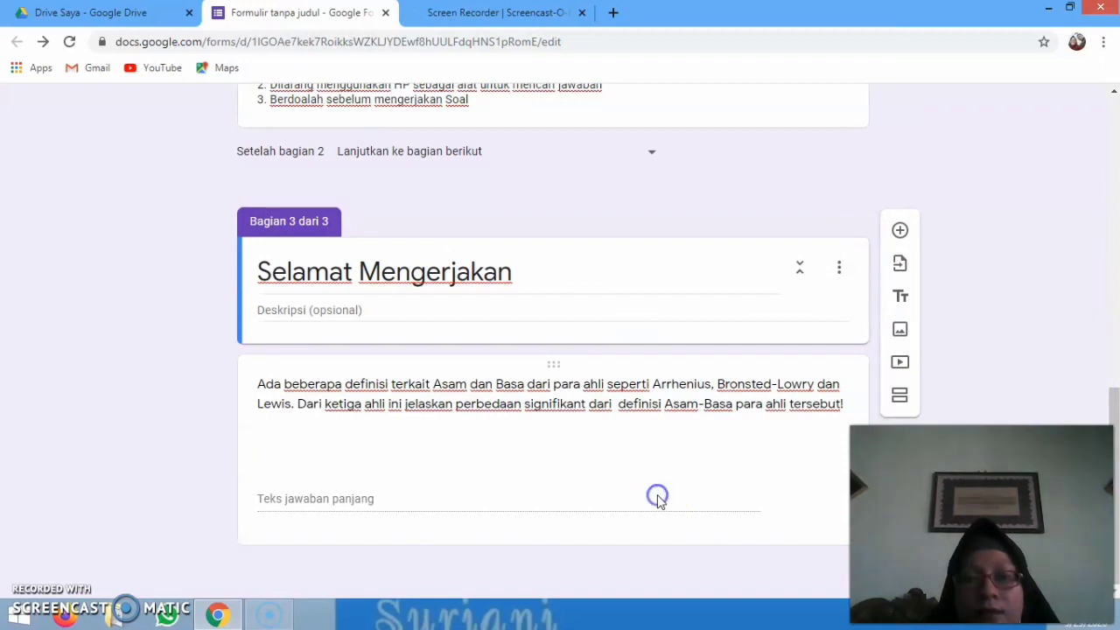
scroll(1116, 545, "down", 1)
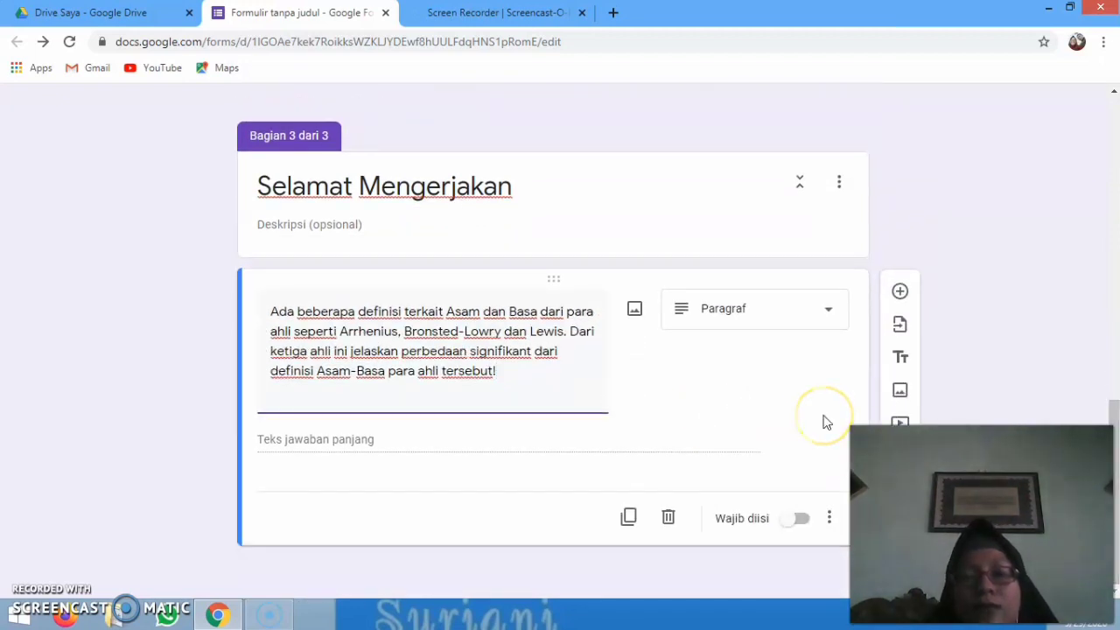
left_click(590, 528)
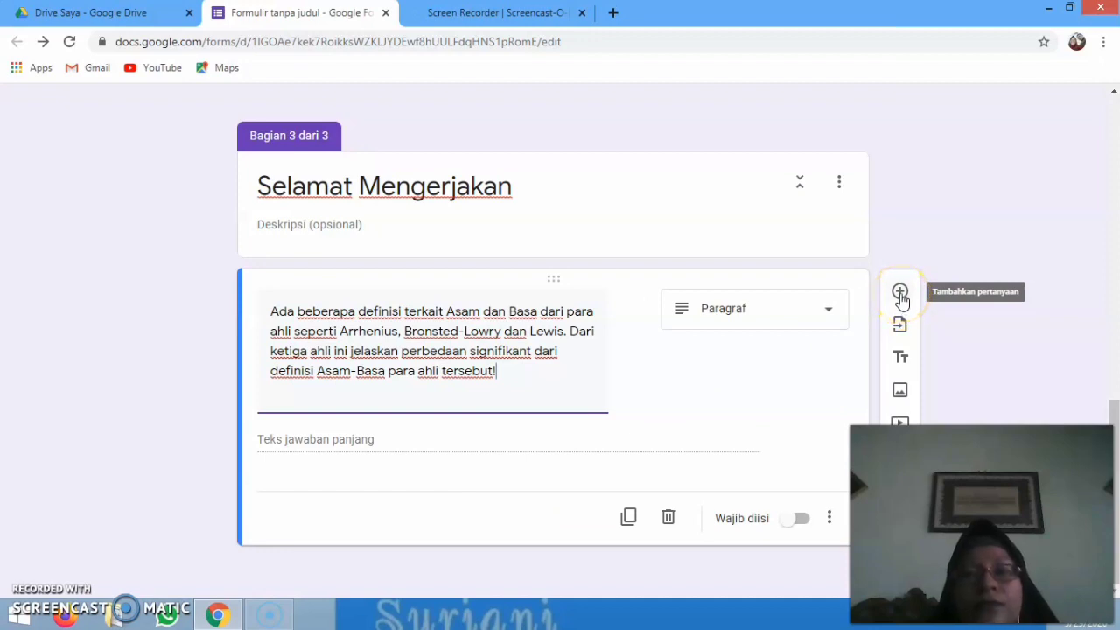
left_click(901, 294)
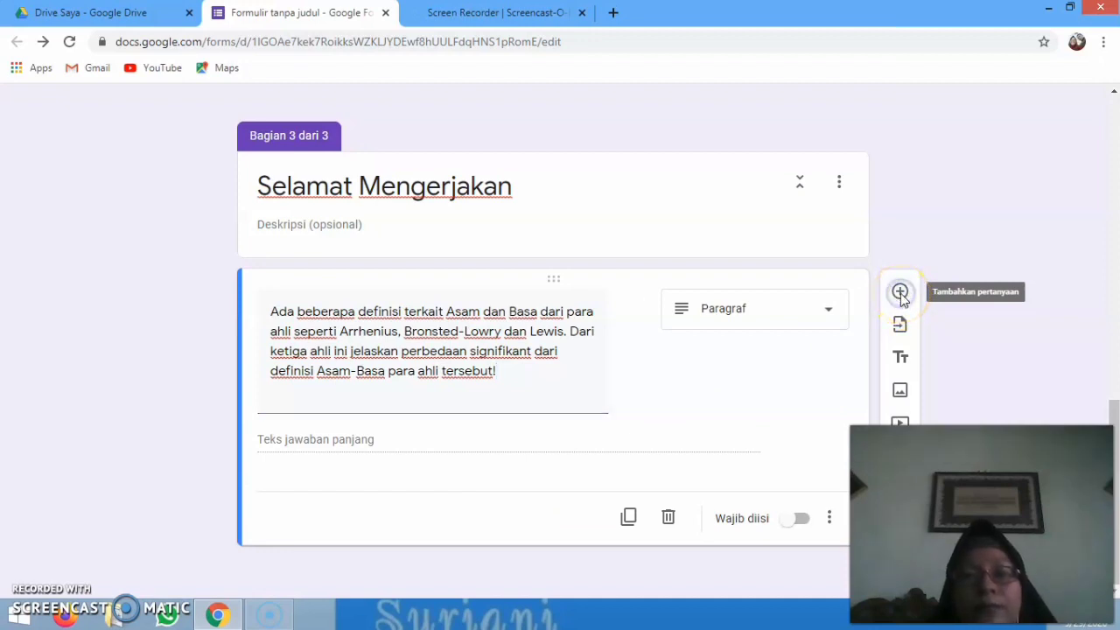
left_click_drag(1113, 399, 1115, 497)
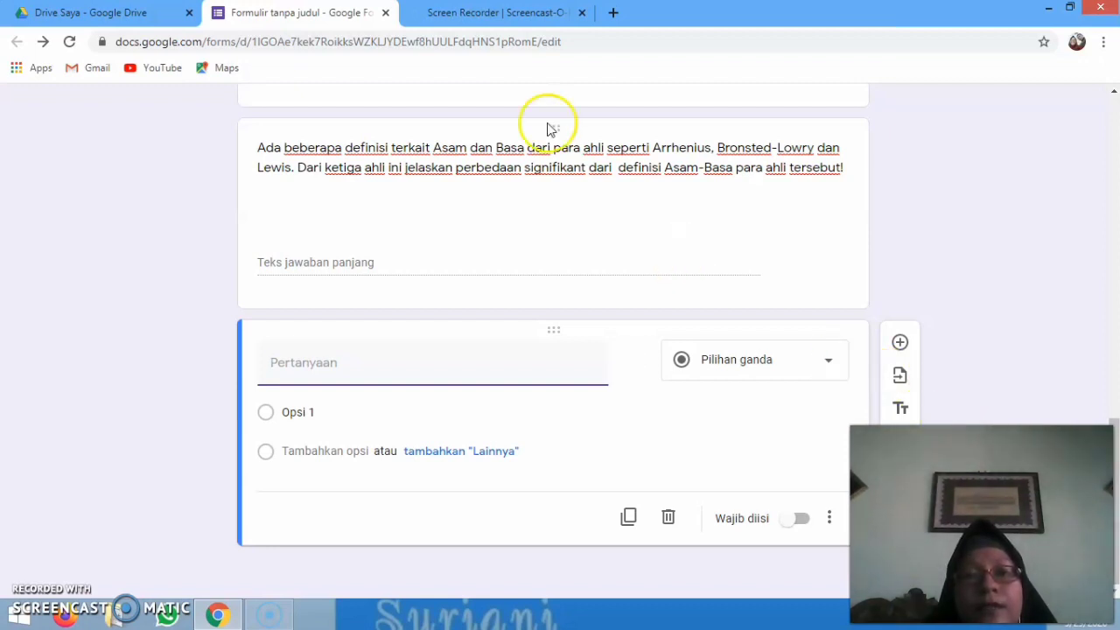
Title the new question 'Jelaskan peranan hidrolisis garam dalam kehidupan sehari-hari yang Anda Ketahui'
left_click(274, 364)
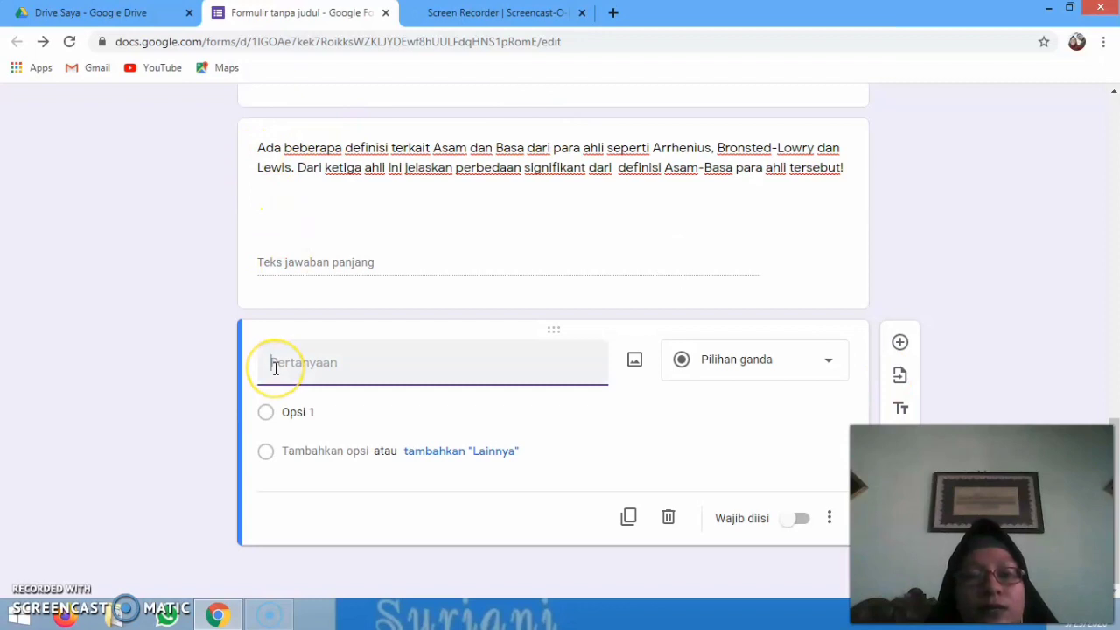
type("2.")
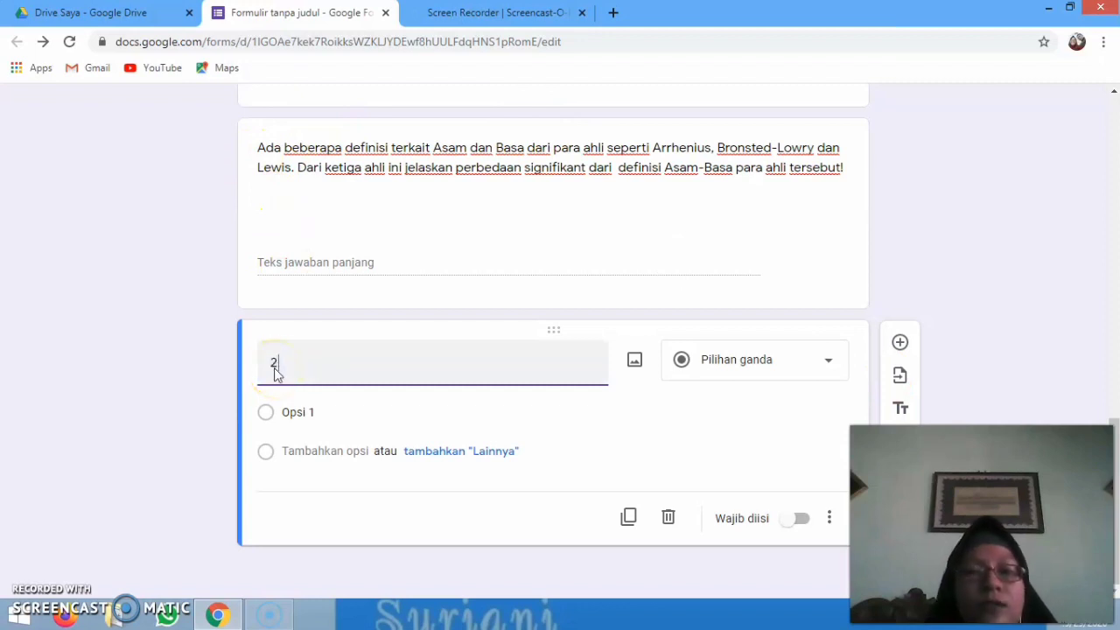
key("BackSpace")
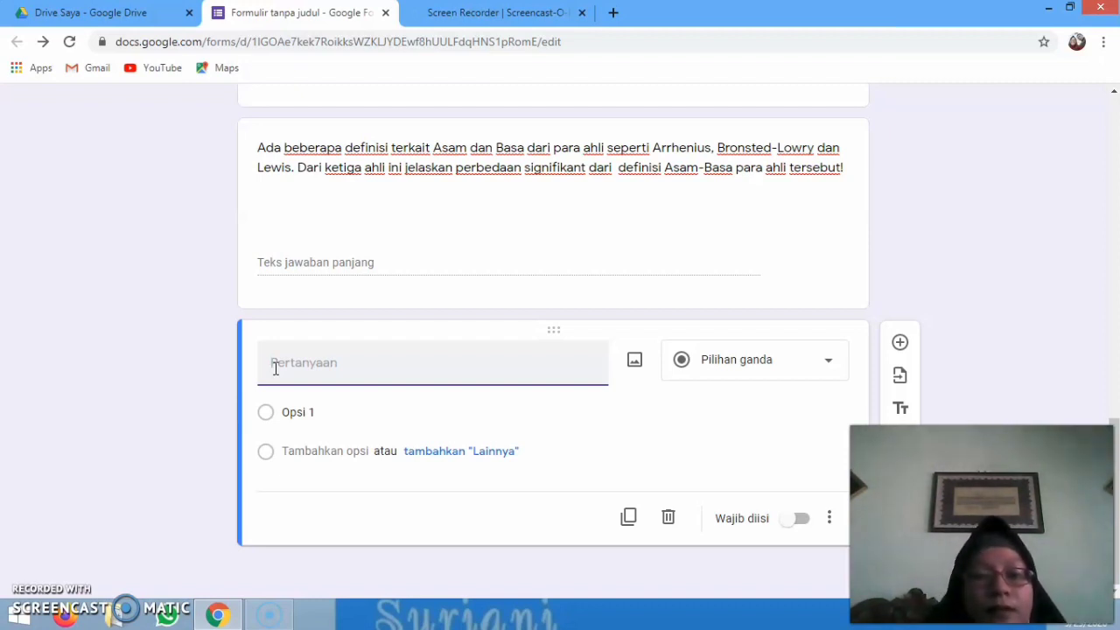
type("Jelaskan")
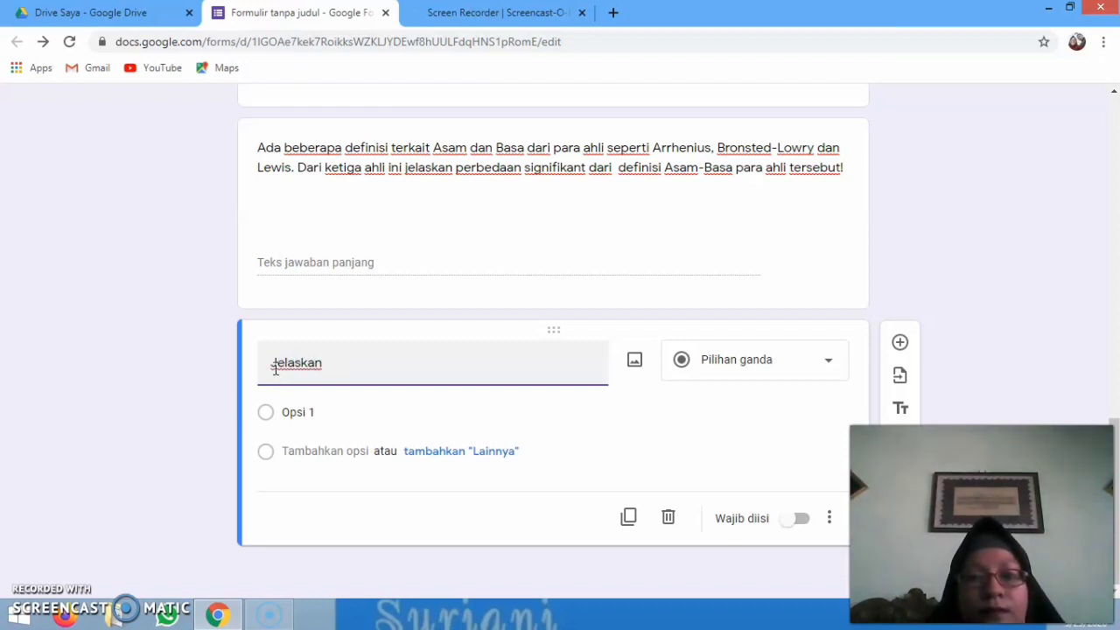
type(" oe")
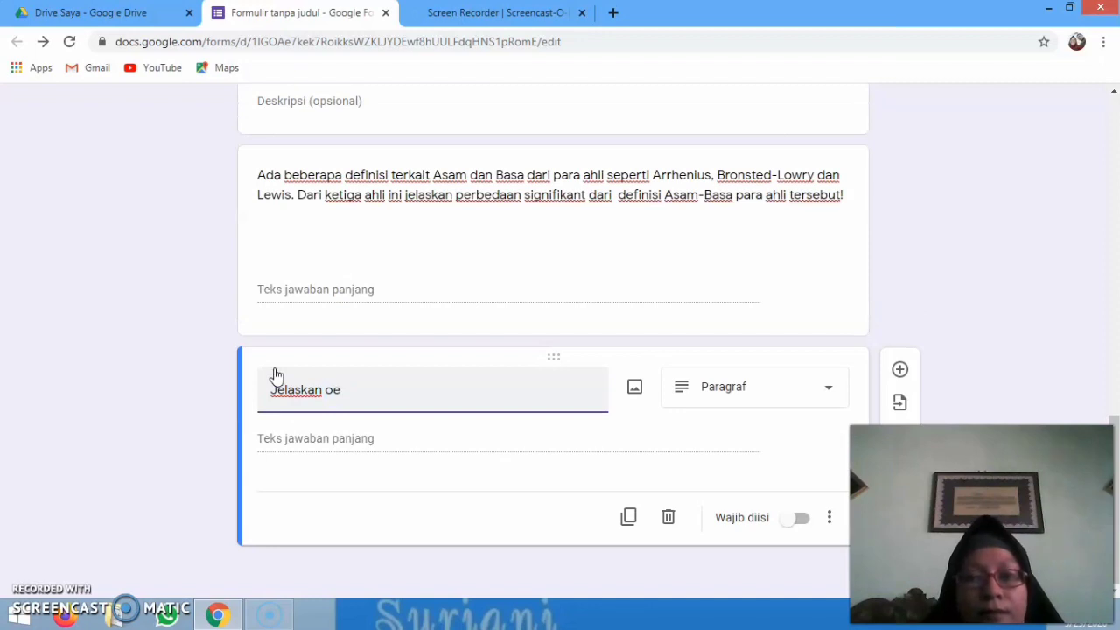
type("rperana")
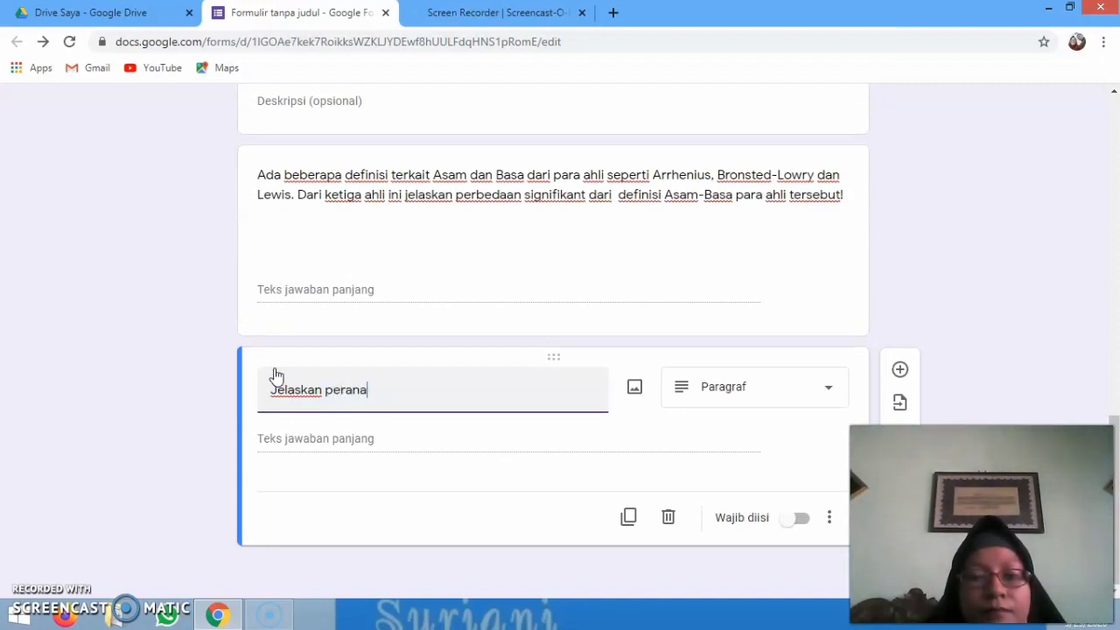
type("n hodro")
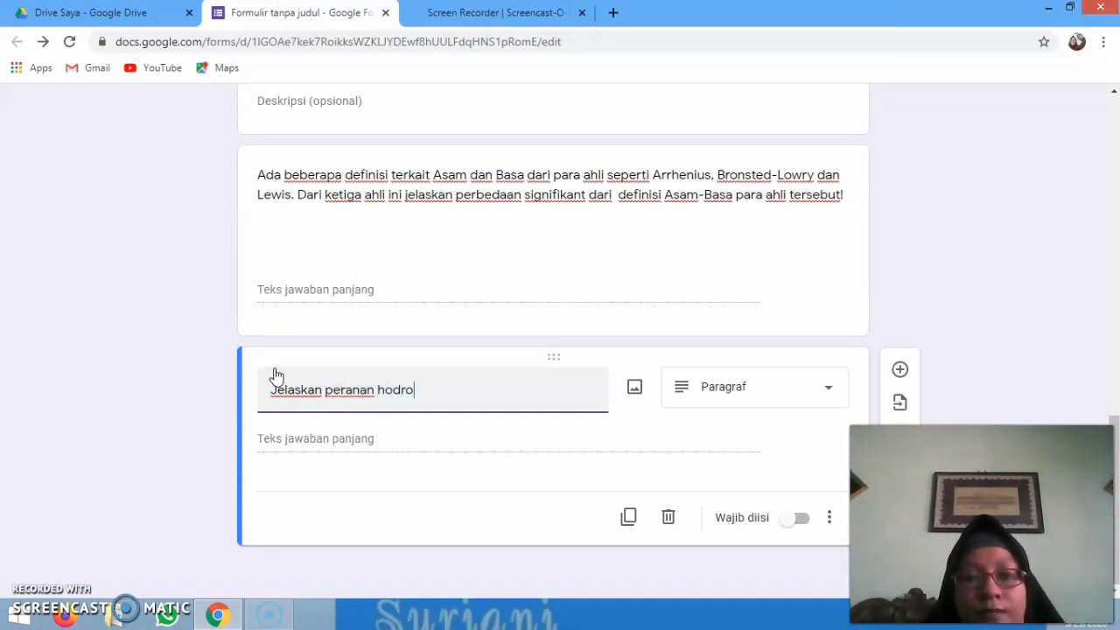
type("l")
key("BackSpace")
key("BackSpace")
key("BackSpace")
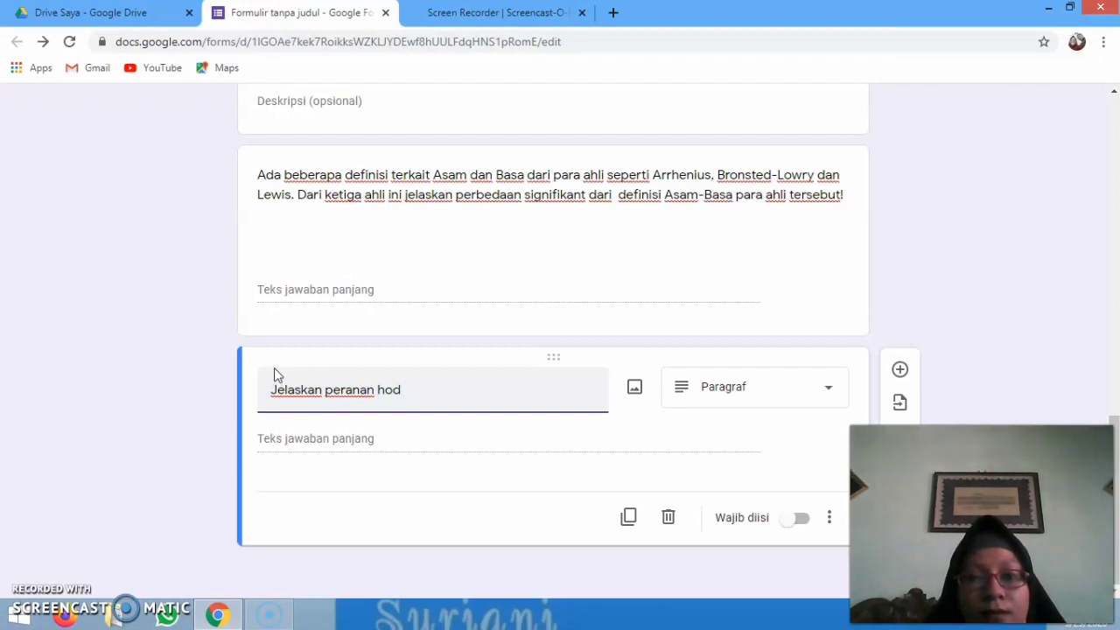
key("BackSpace")
key("BackSpace")
type("idr")
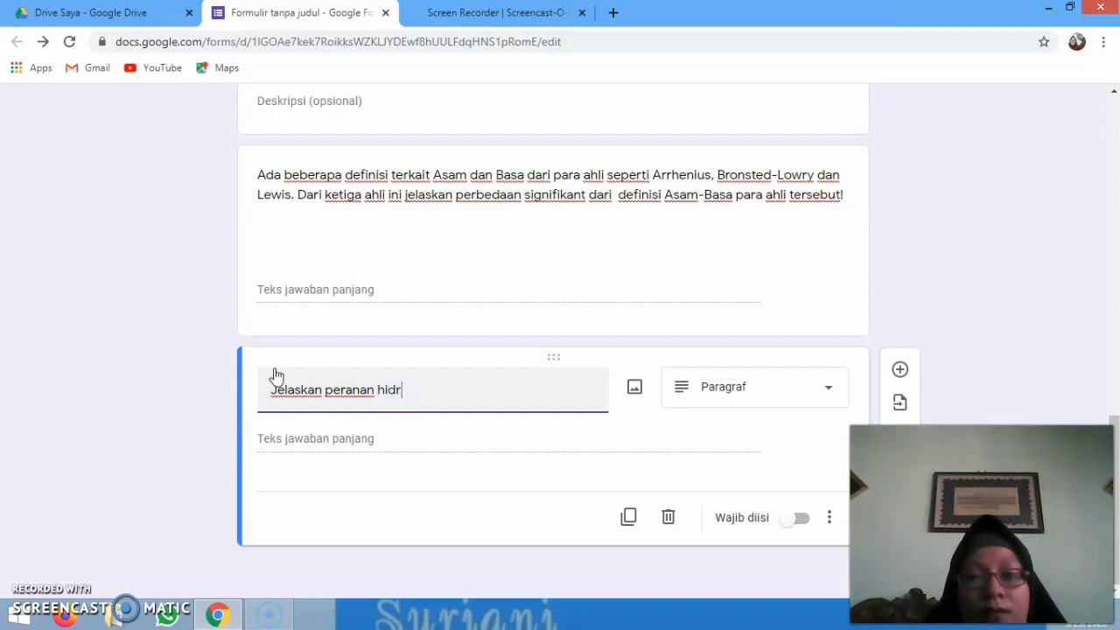
type("olisis ")
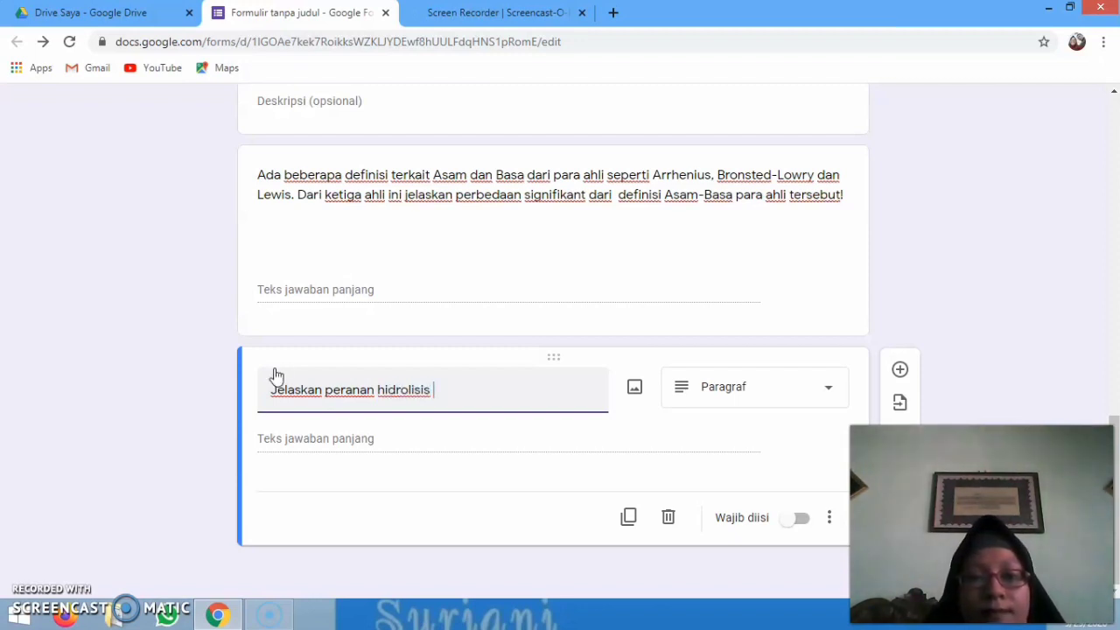
type("garam ")
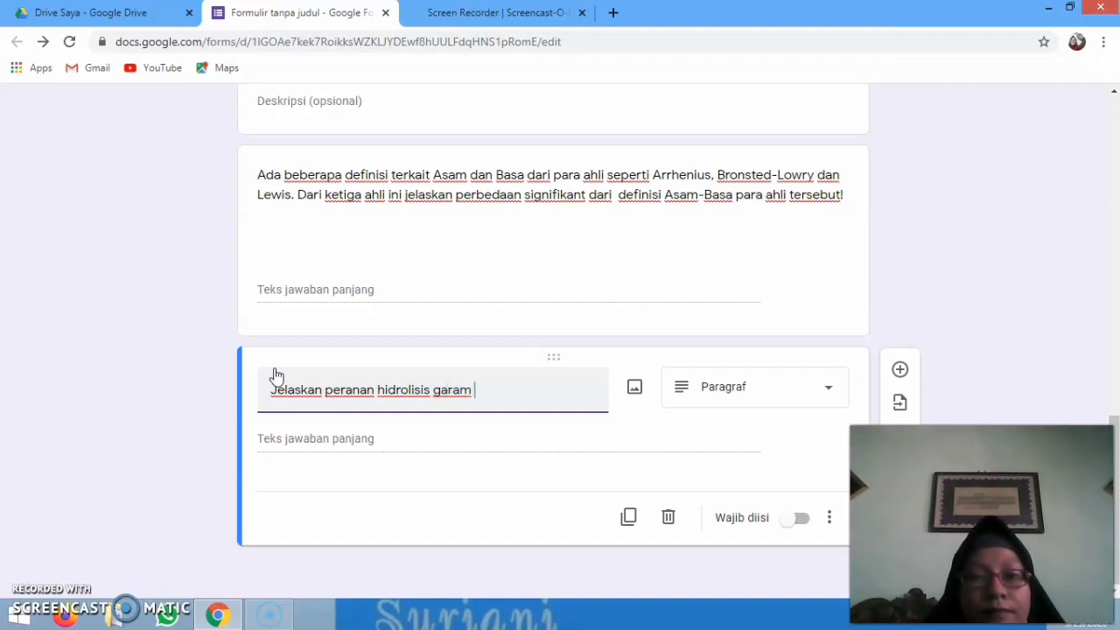
type("dalam ke")
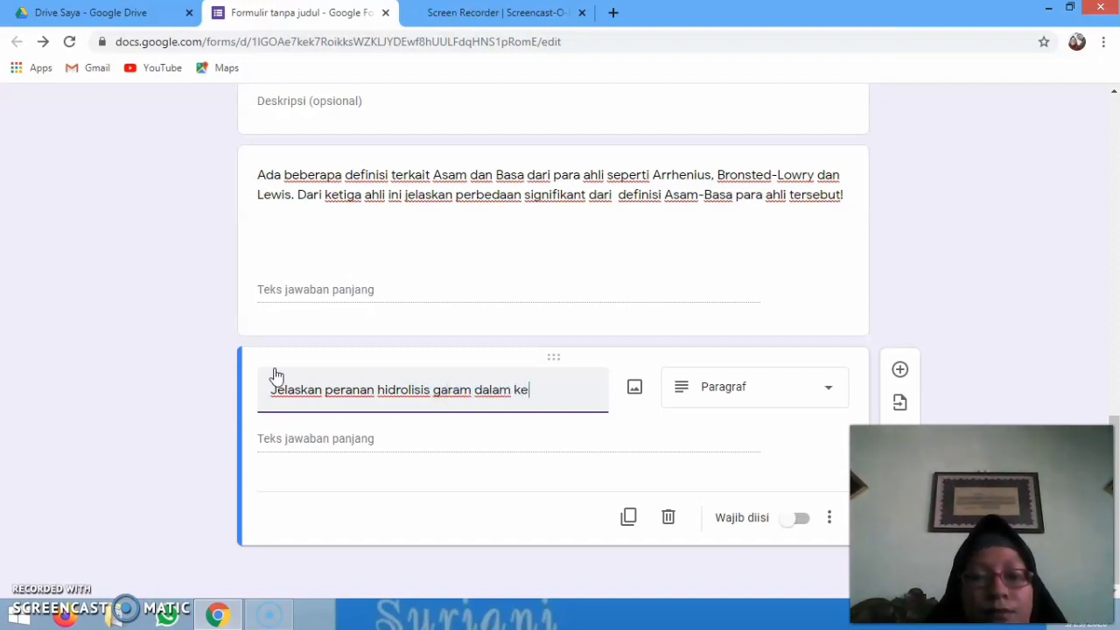
type("hidupan s")
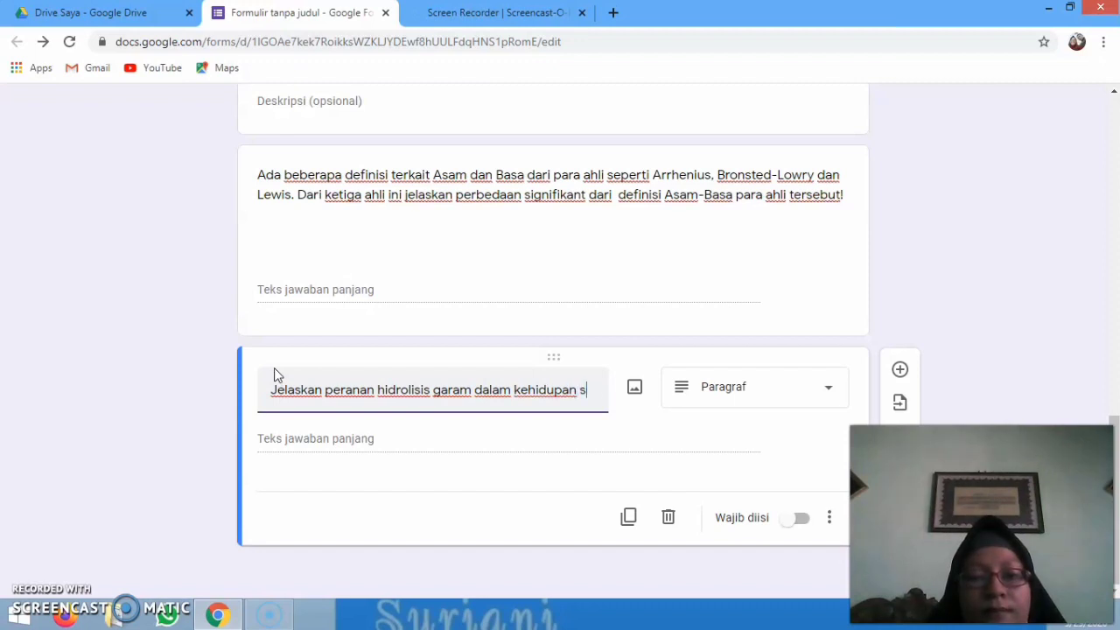
type("ehari-")
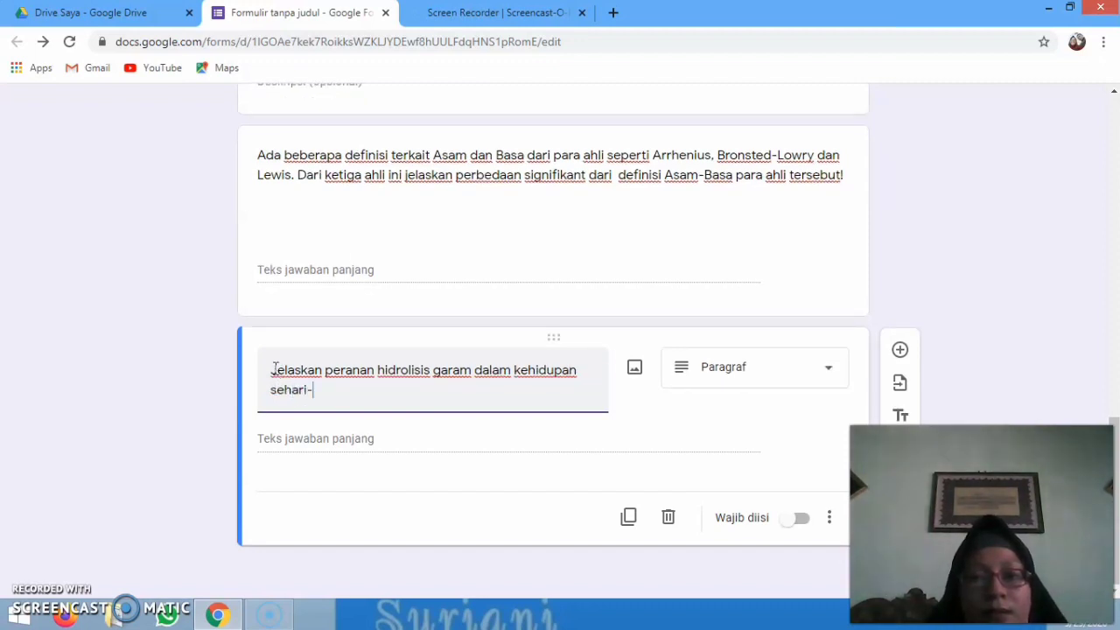
type("har")
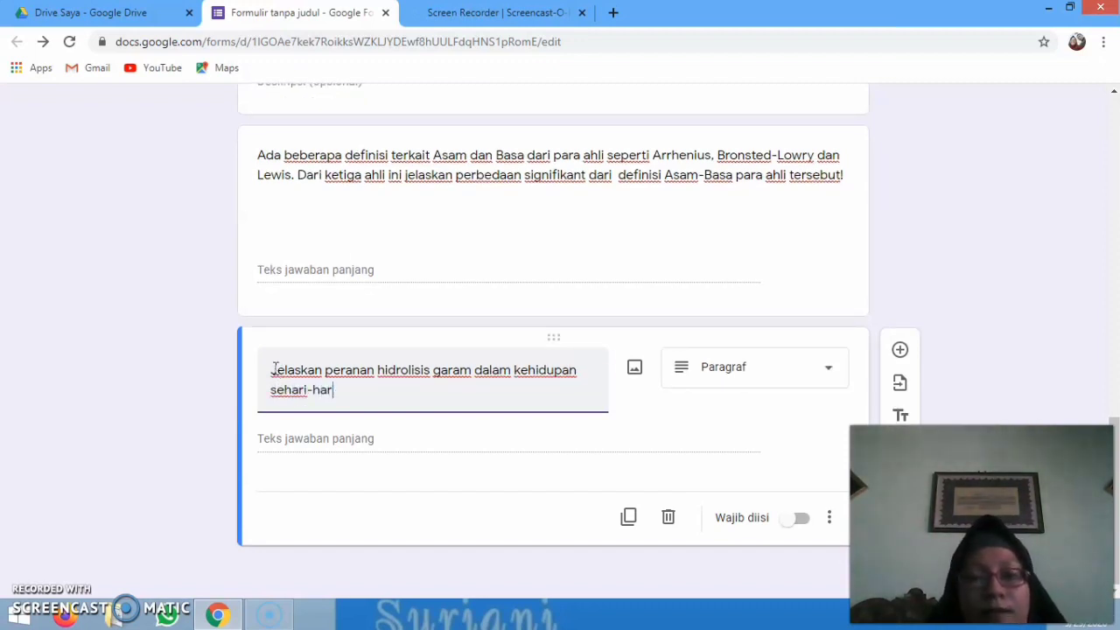
type("i yang a")
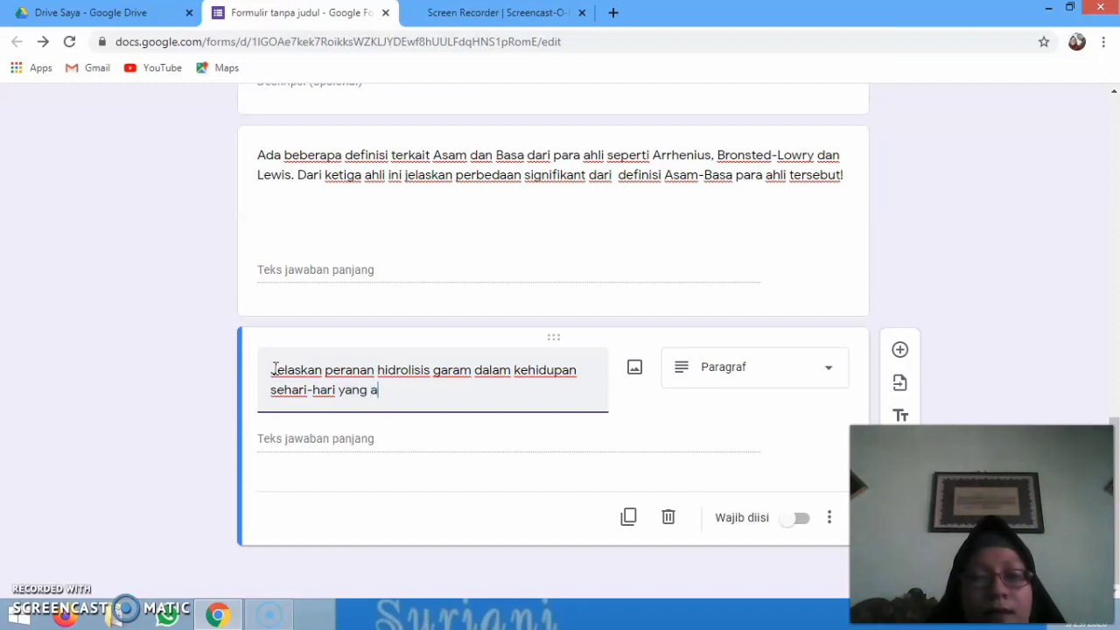
type("da ")
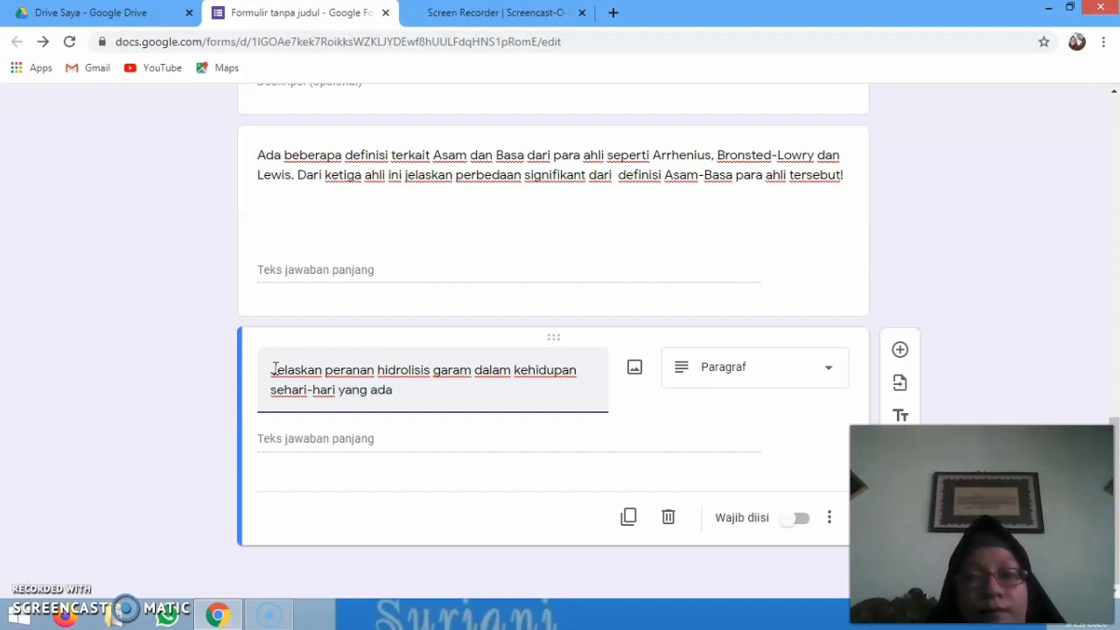
type("And")
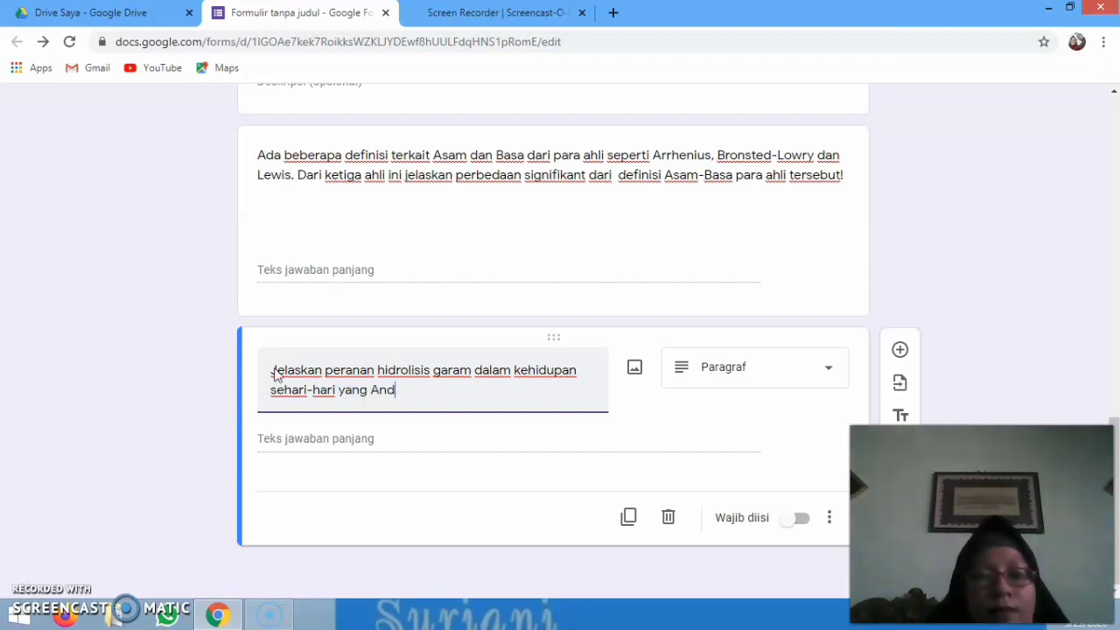
type("a Ketahui")
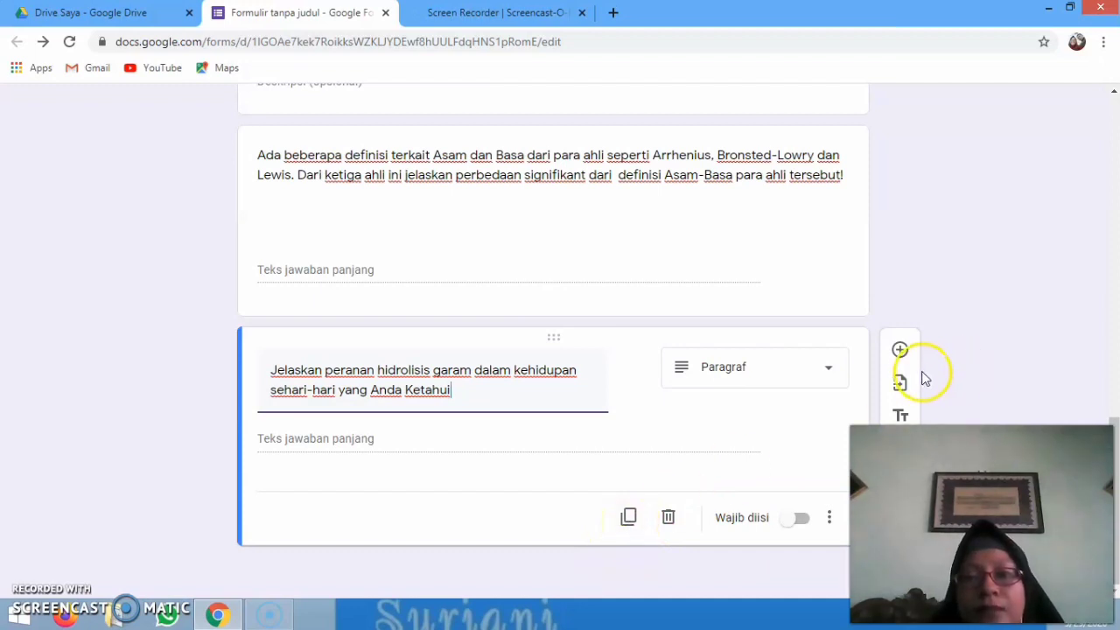
Add another question below the hydrolysis question, titled 'Apakah Anda sehat?'
left_click(901, 352)
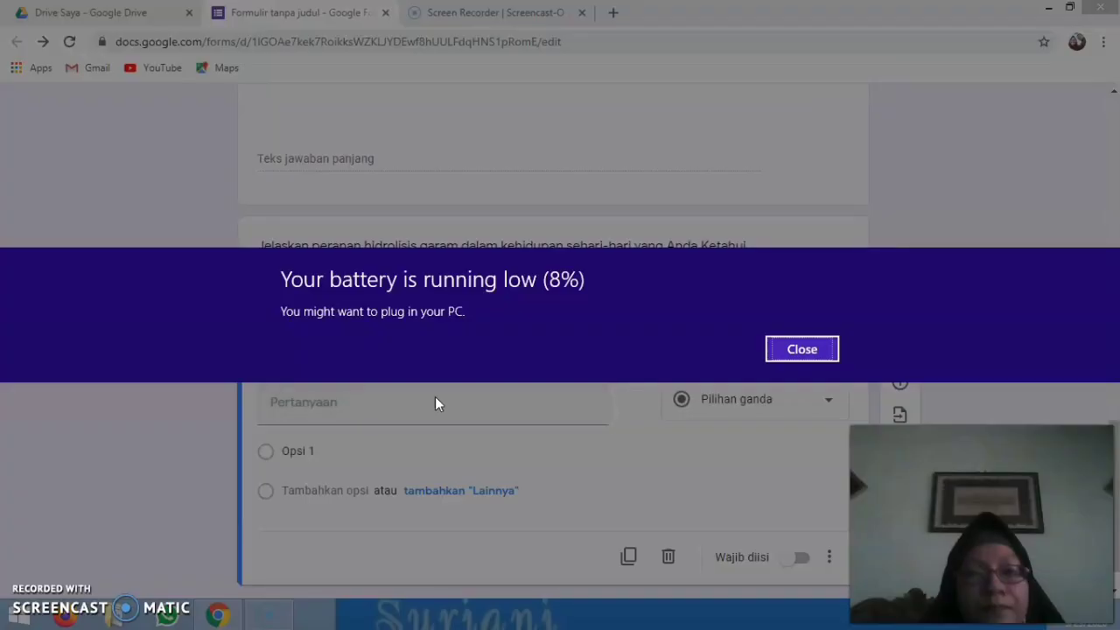
left_click(800, 348)
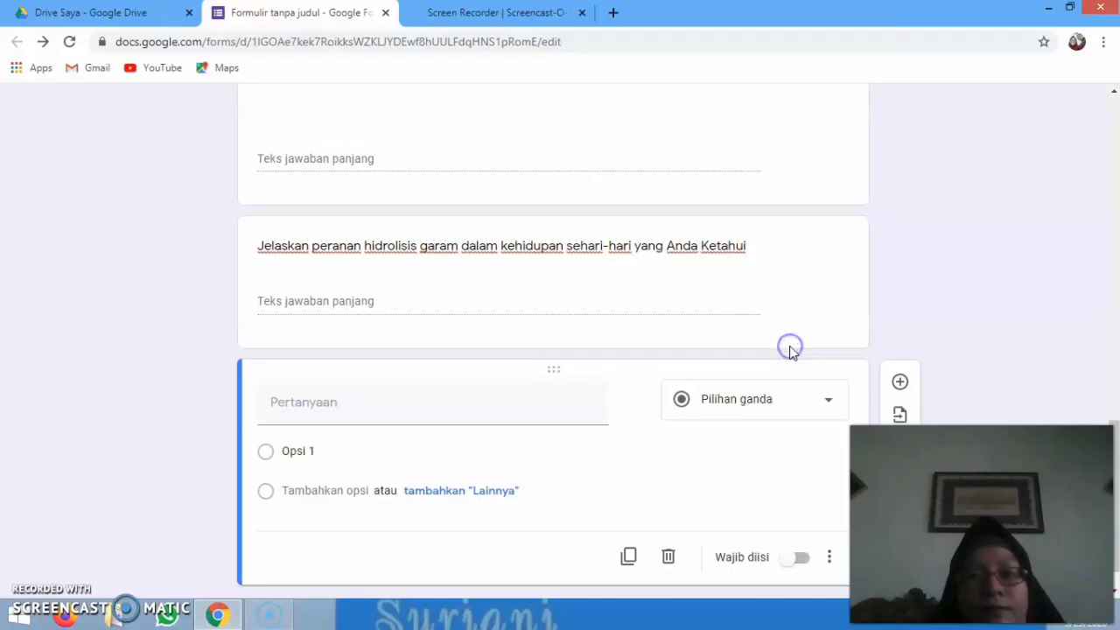
left_click(294, 422)
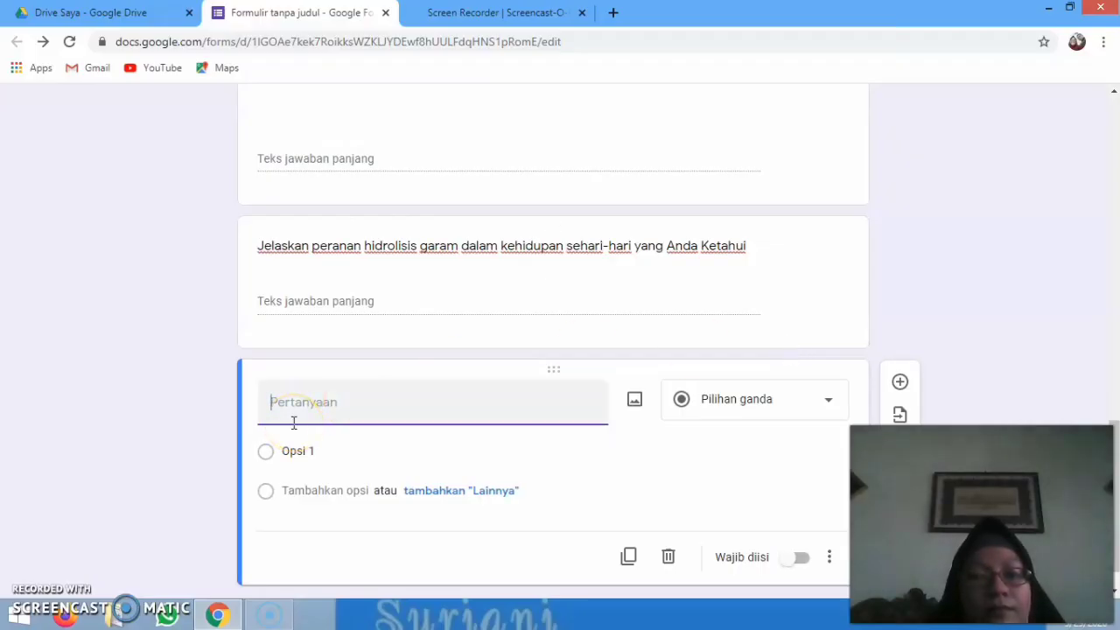
type("Apakah Anda sehat?")
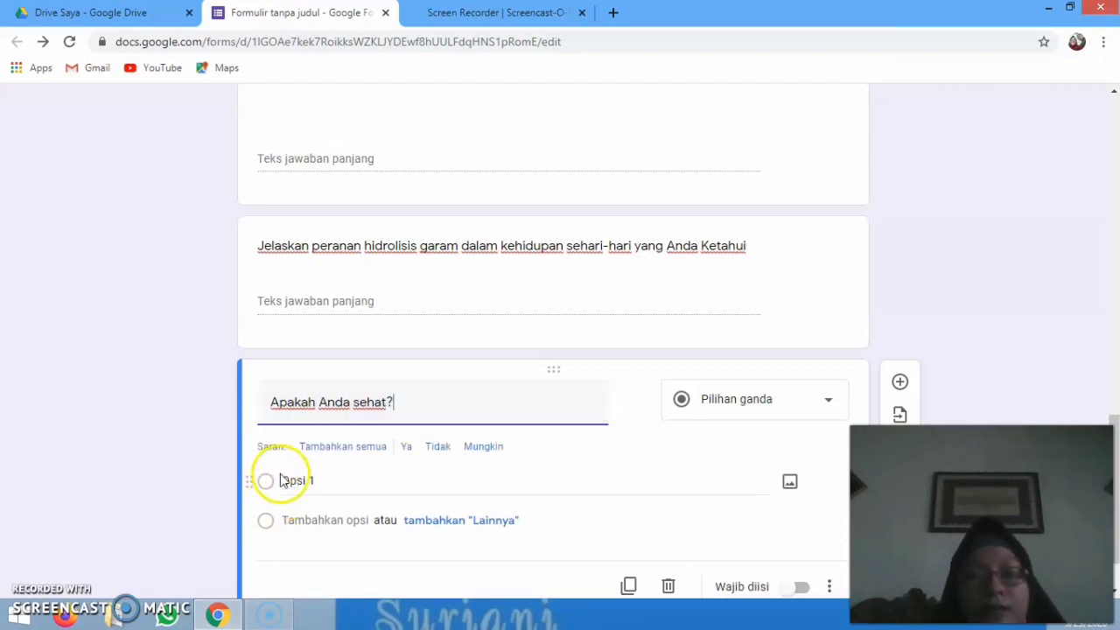
Give the question the answer options 'ya' and 'tidak' and make it required
left_click(323, 480)
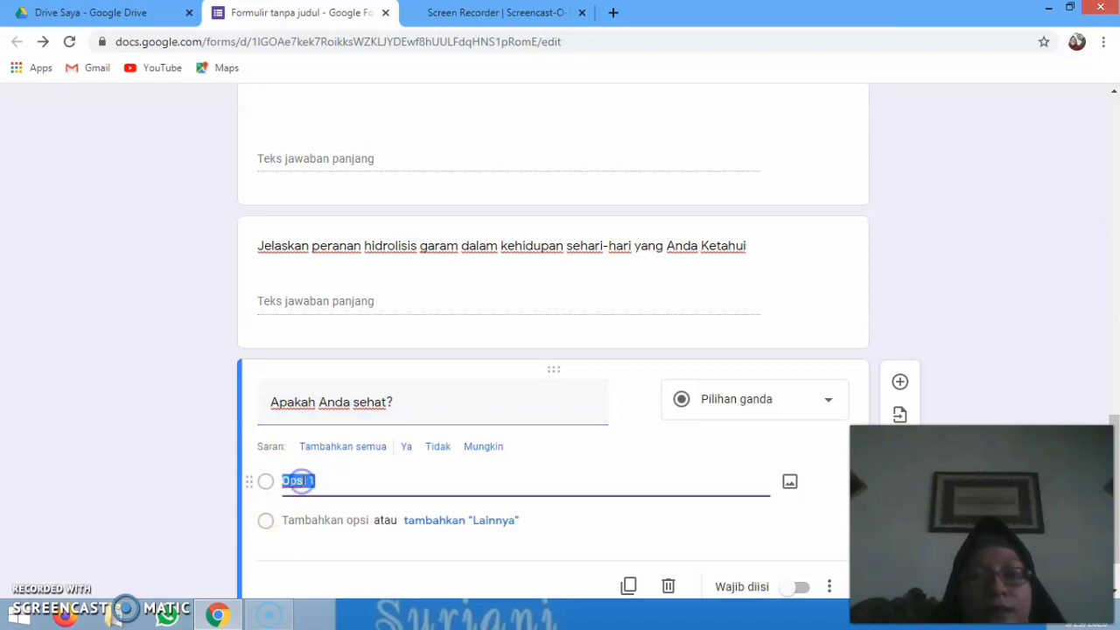
type("ya")
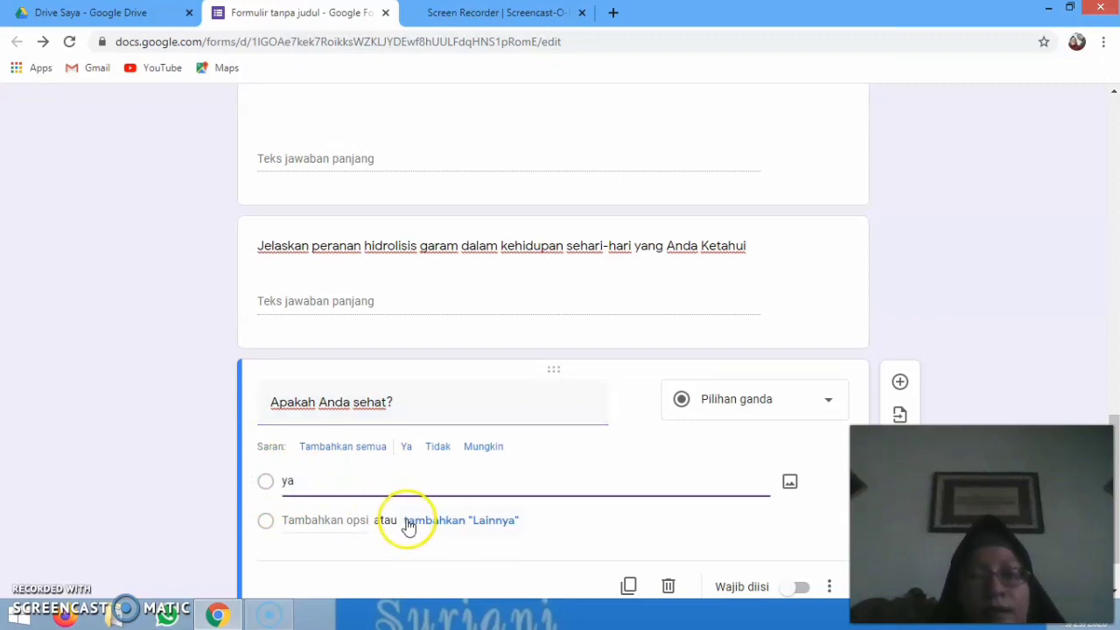
left_click(348, 523)
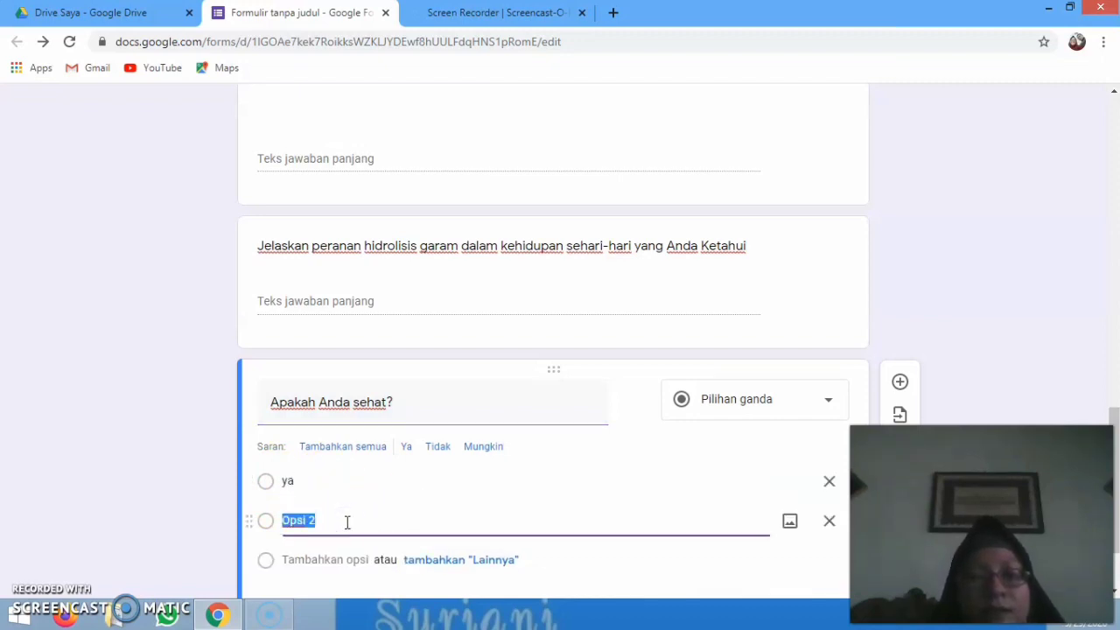
type("ti")
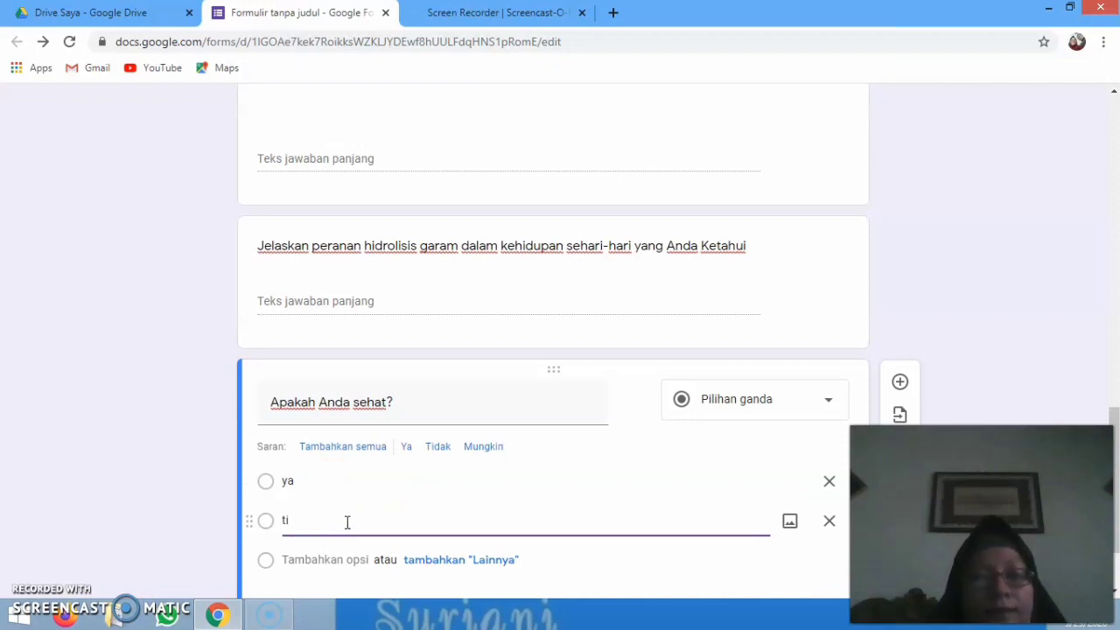
type("dak")
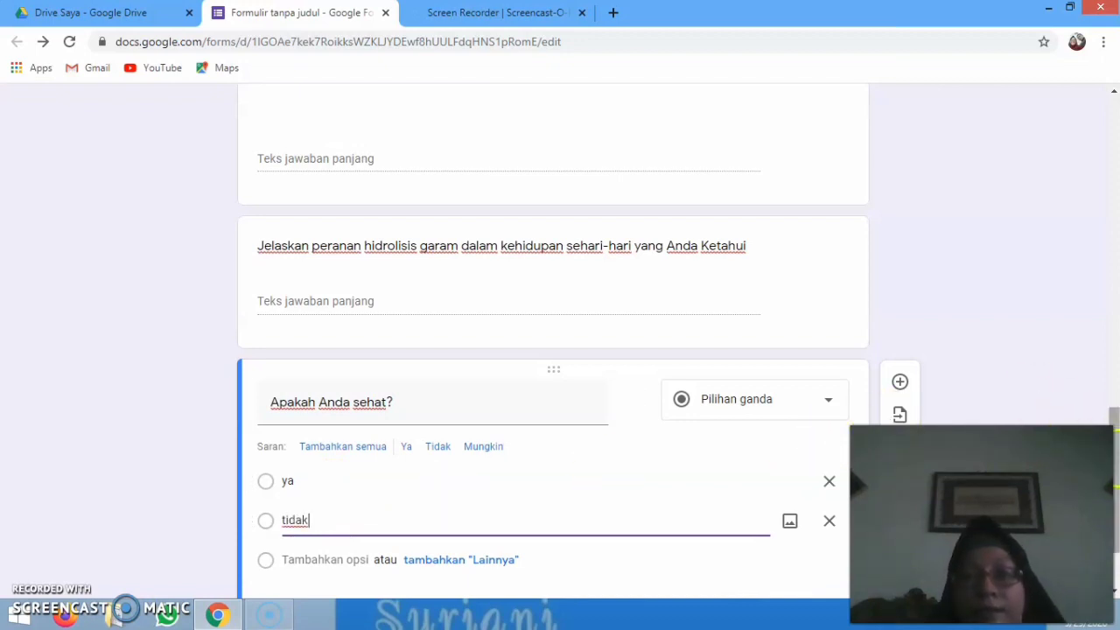
scroll(1116, 490, "down", 2)
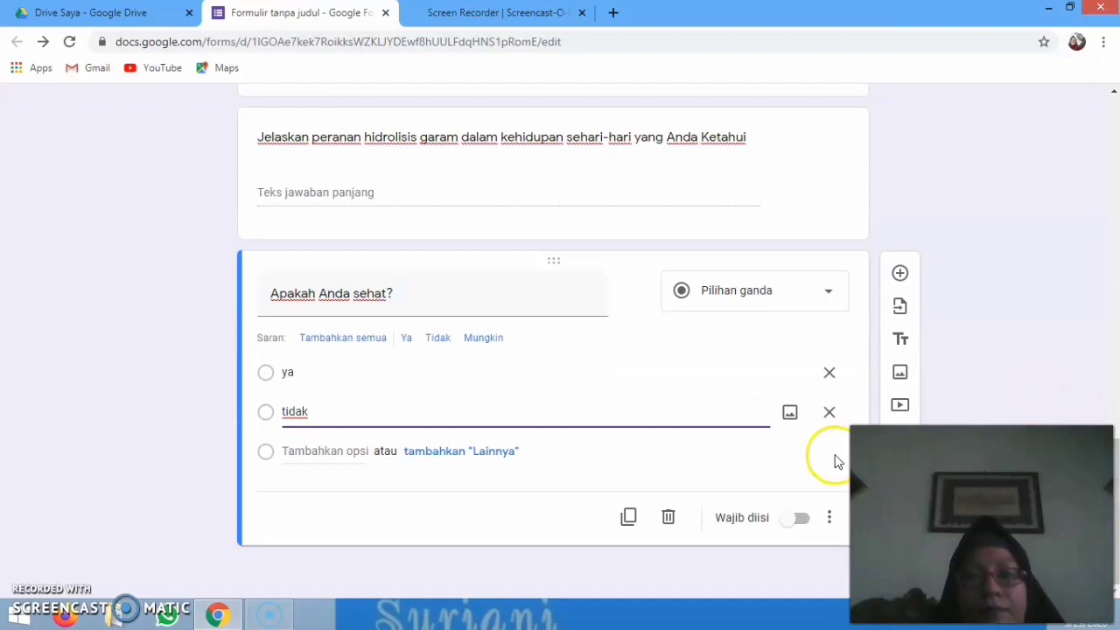
left_click(835, 456)
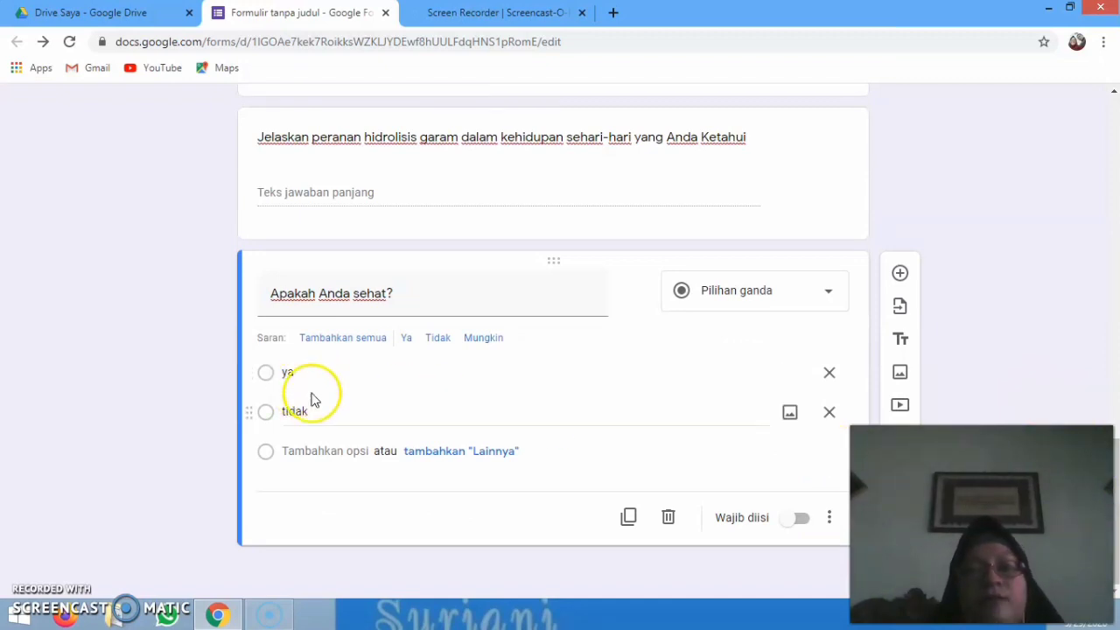
left_click(803, 521)
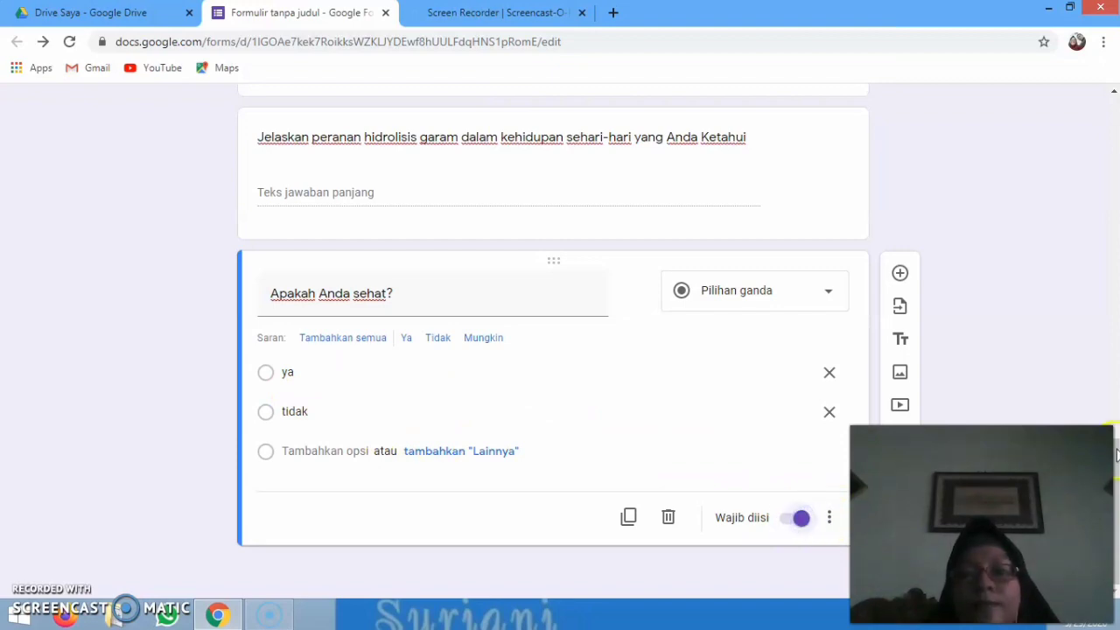
mouse_move(1116, 469)
left_mouse_down()
mouse_move(1116, 341)
mouse_move(1115, 488)
mouse_move(1115, 463)
left_mouse_up()
left_click(919, 424)
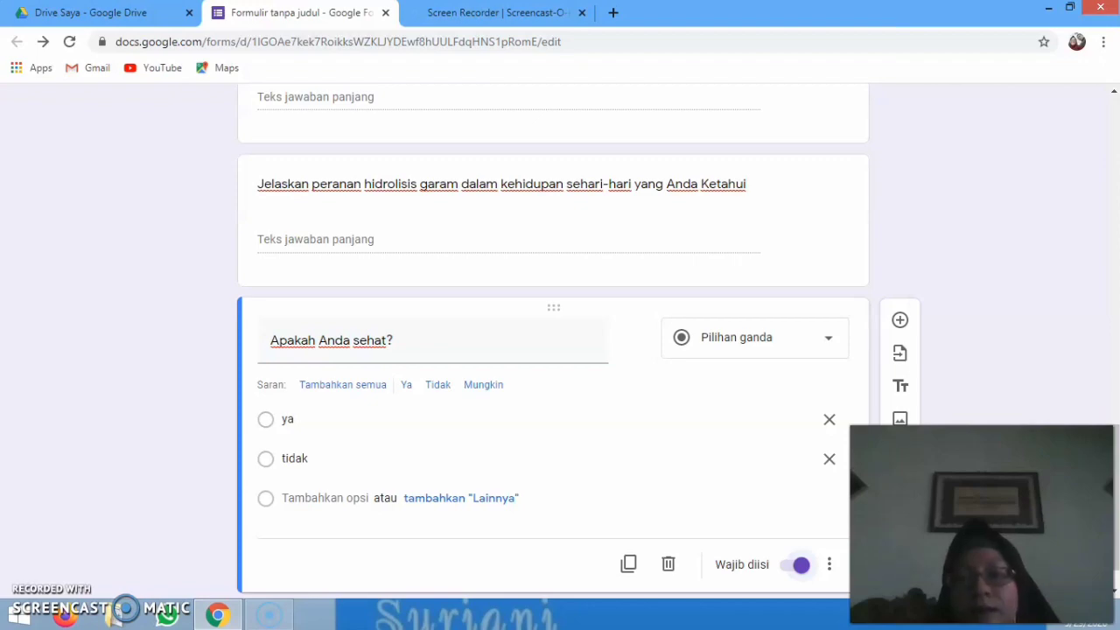
left_click_drag(1116, 468, 1062, 100)
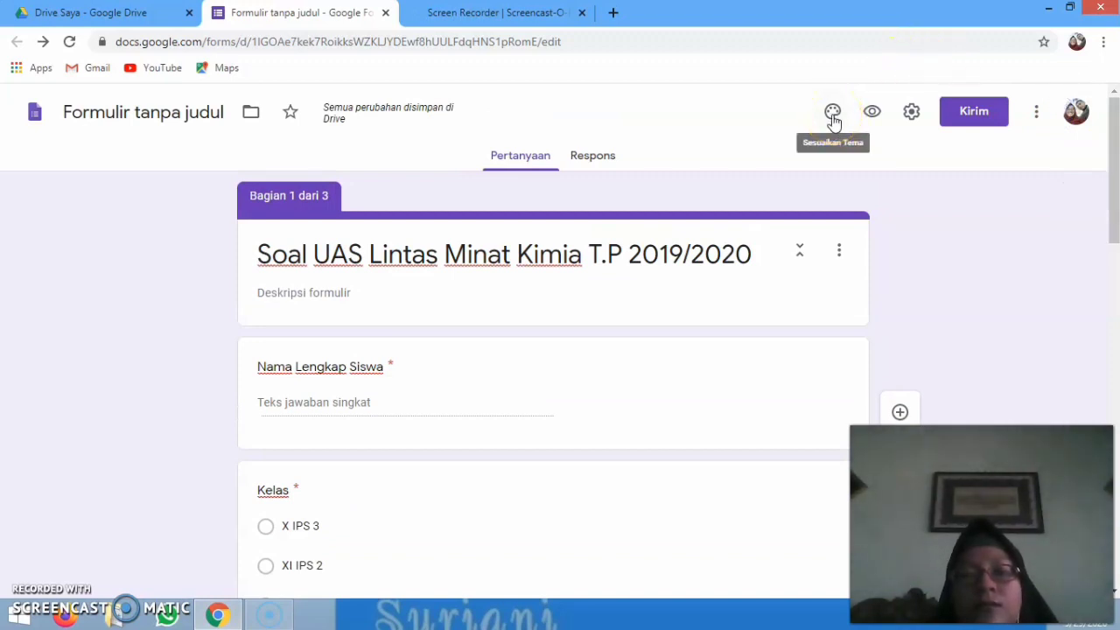
Apply the laboratory-flasks picture from the TEMA gallery as the header, giving an orange-red theme
left_click(832, 114)
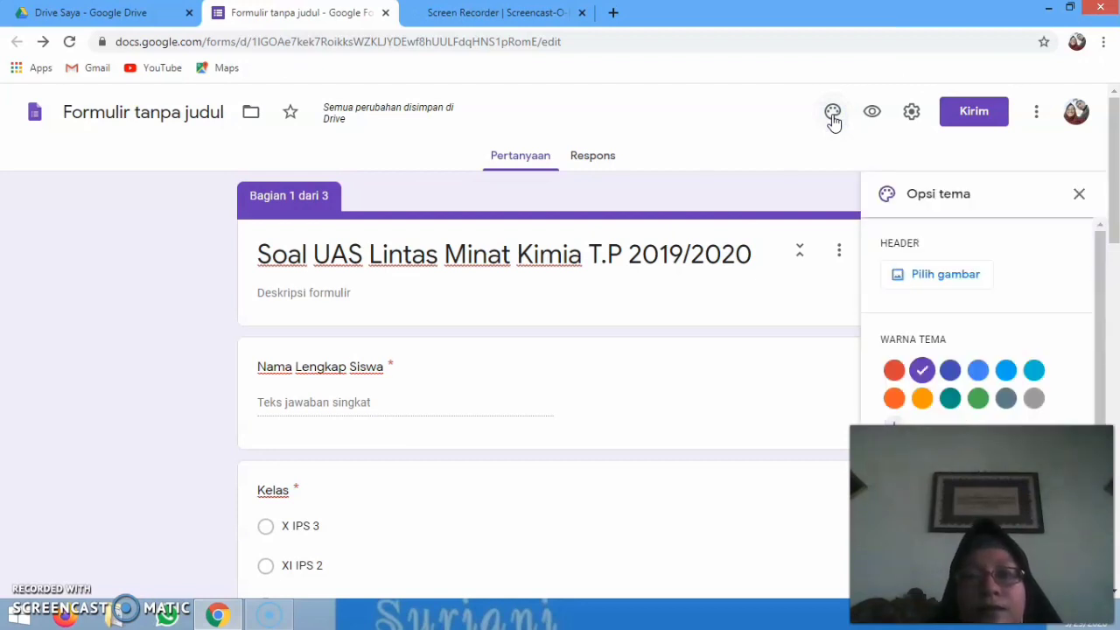
left_click(930, 285)
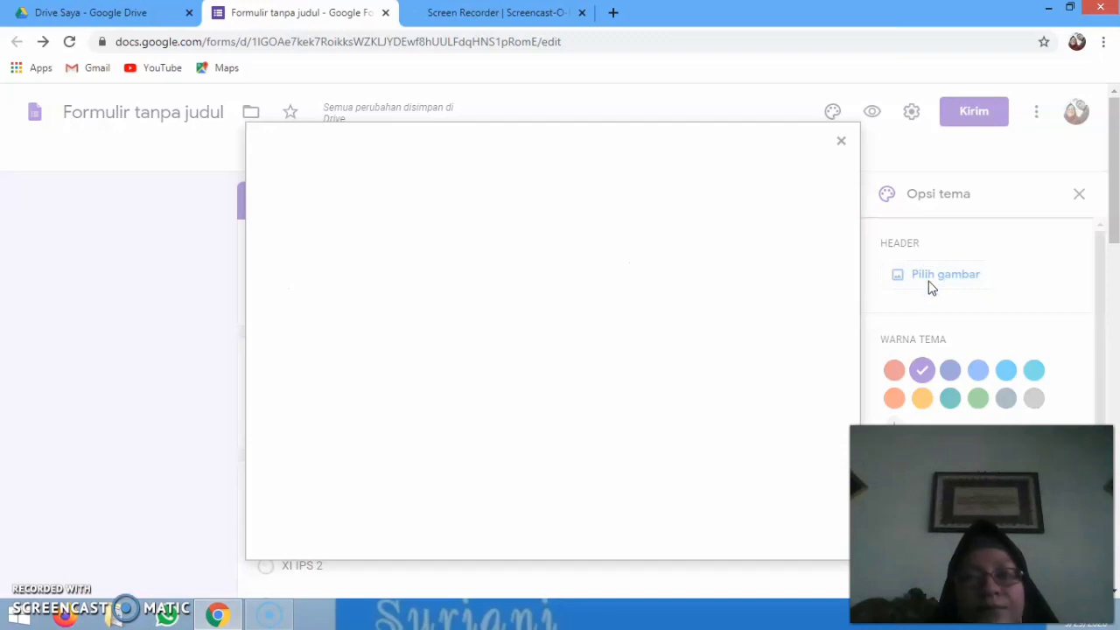
left_click(481, 335)
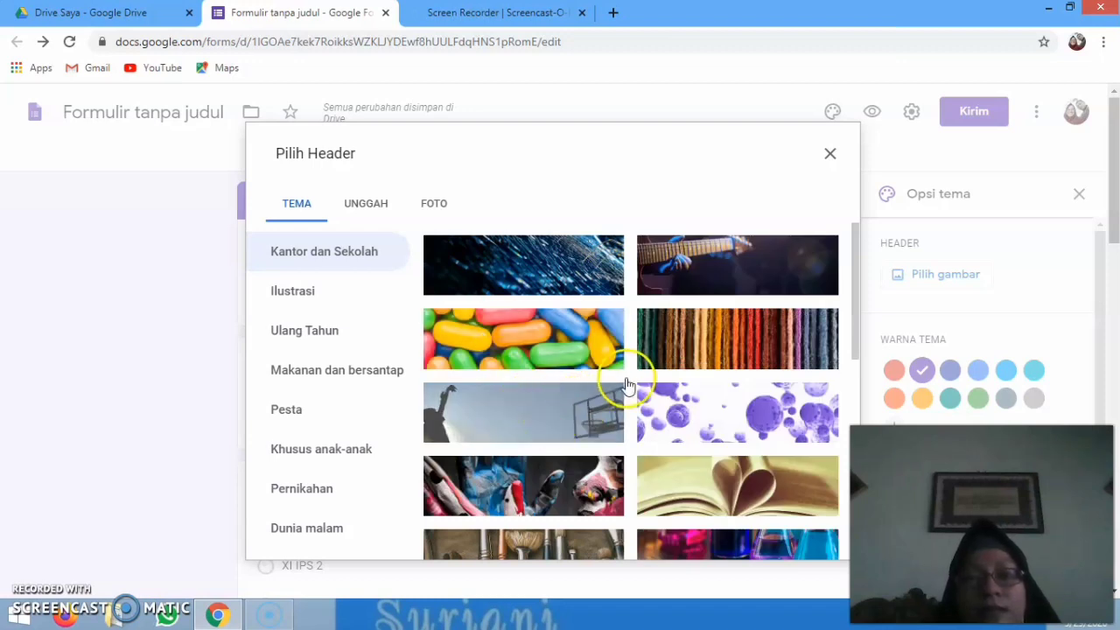
left_click(729, 342)
scroll(729, 342, "down", 5)
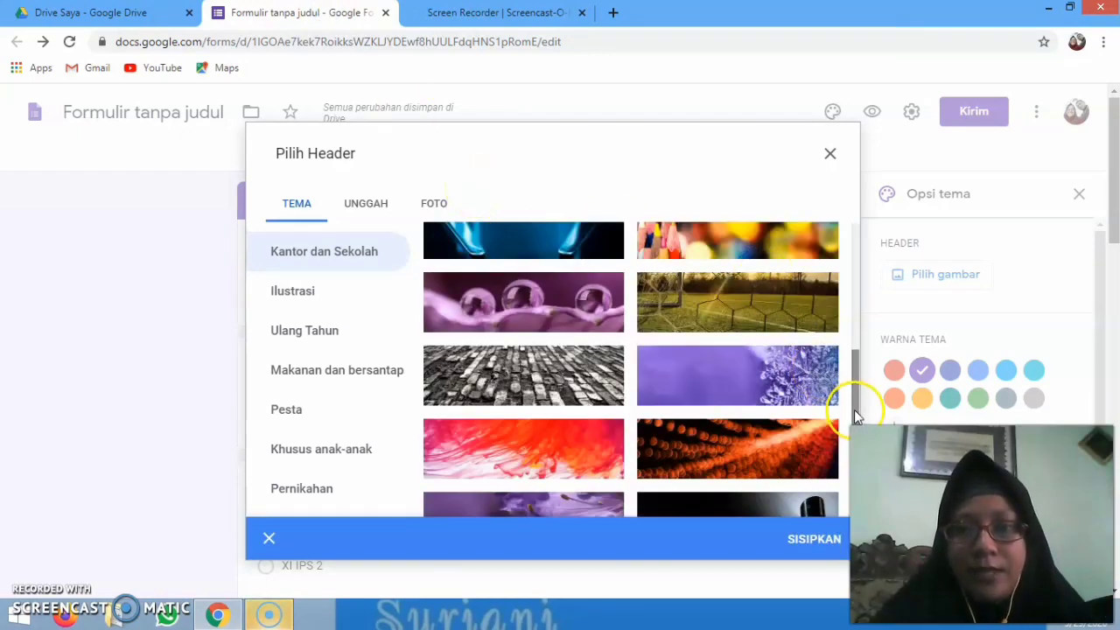
left_click_drag(854, 409, 843, 363)
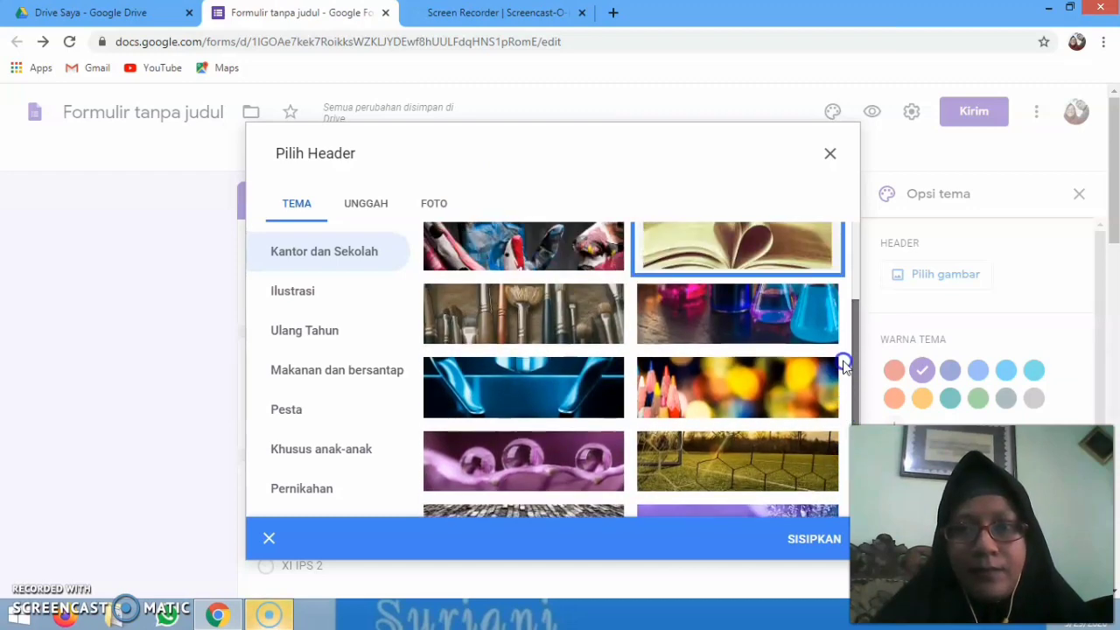
left_click(801, 313)
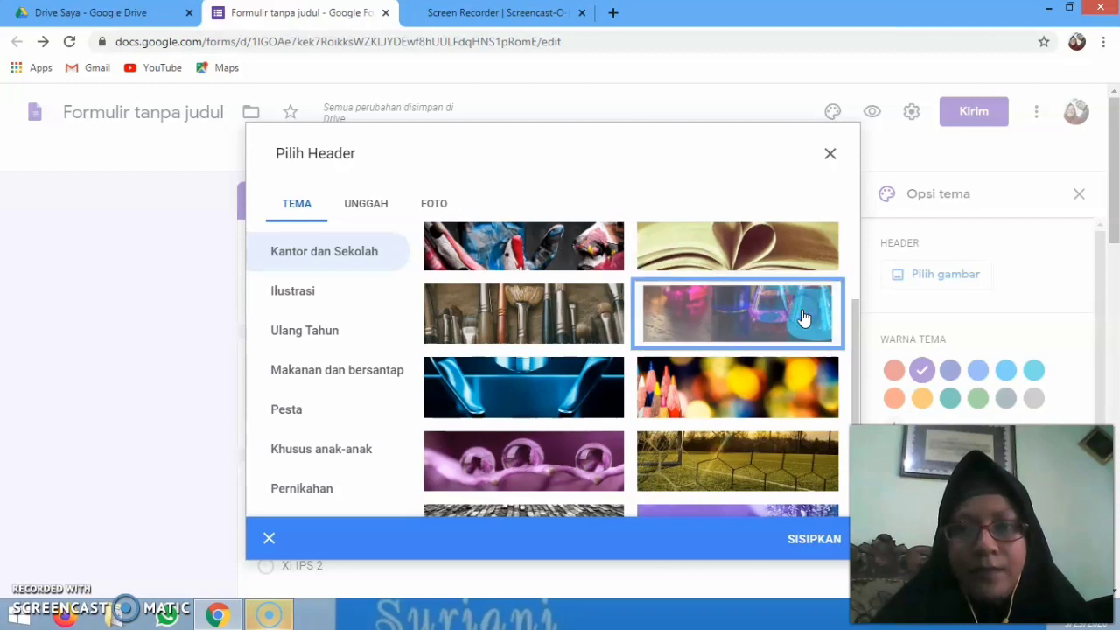
left_click(803, 542)
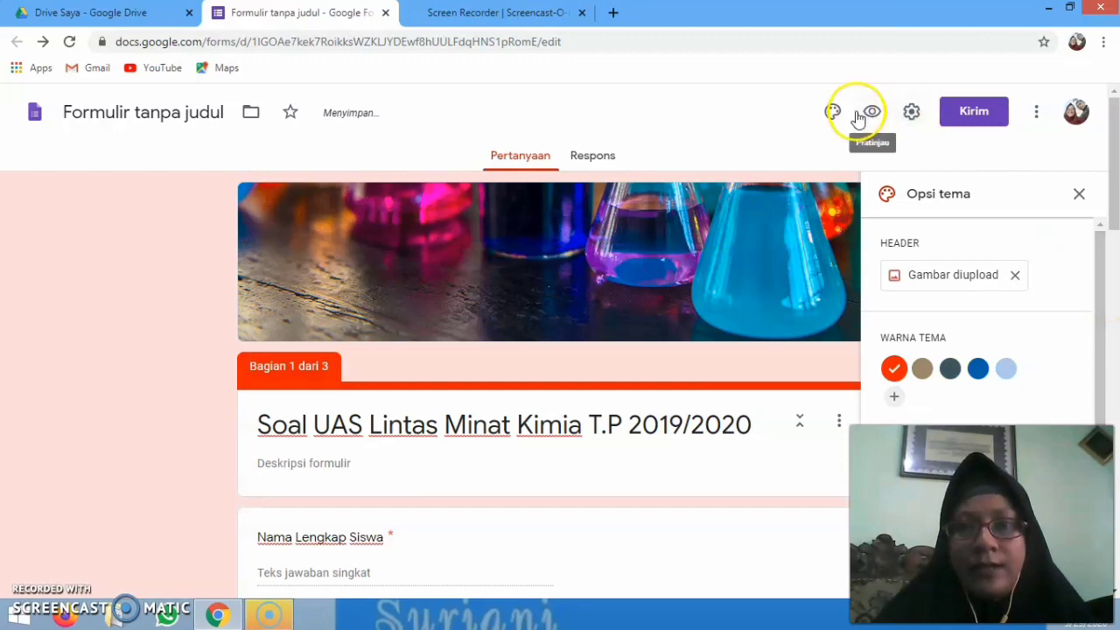
In Settings, enable 'Batasi ke 1 tanggapan' so each signed-in respondent answers once, and save
left_click(910, 114)
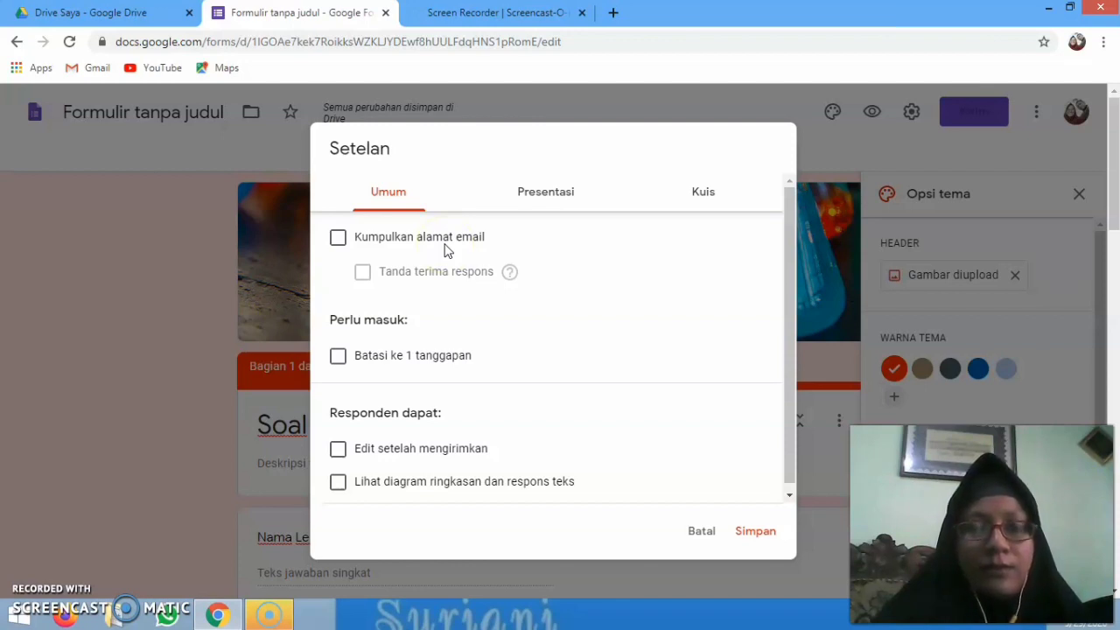
left_click(433, 229)
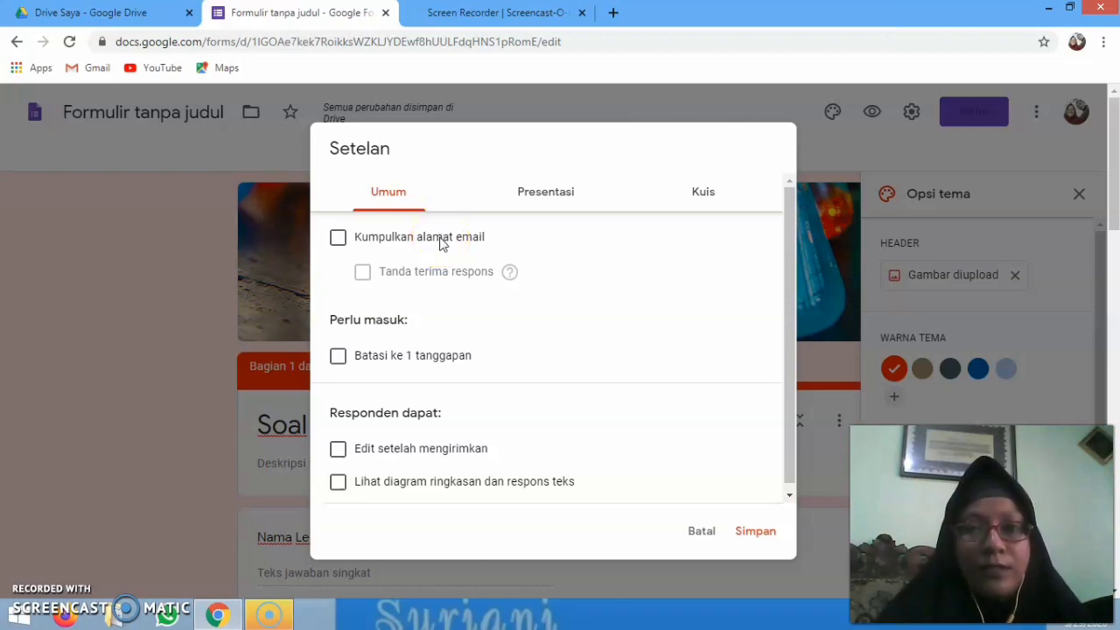
left_click(338, 357)
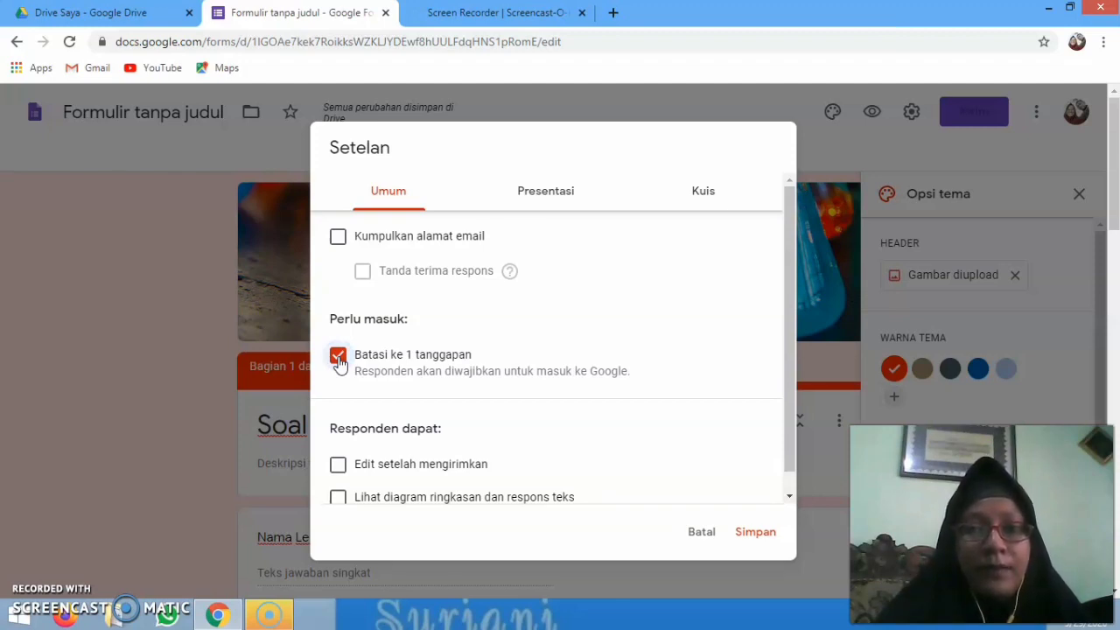
left_click(790, 434)
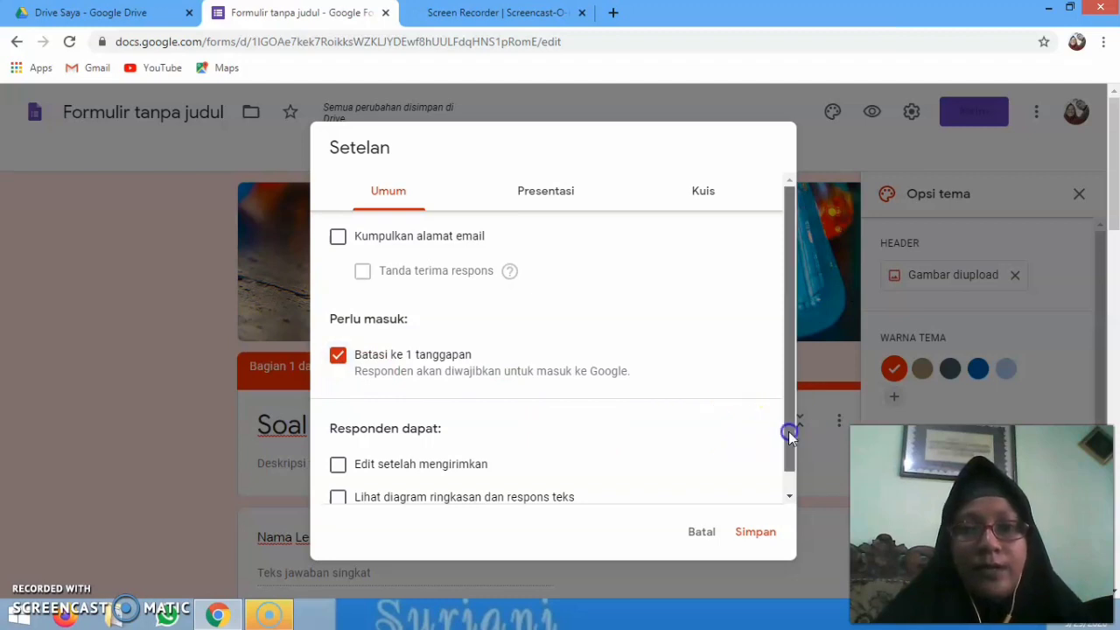
left_click_drag(790, 435, 788, 457)
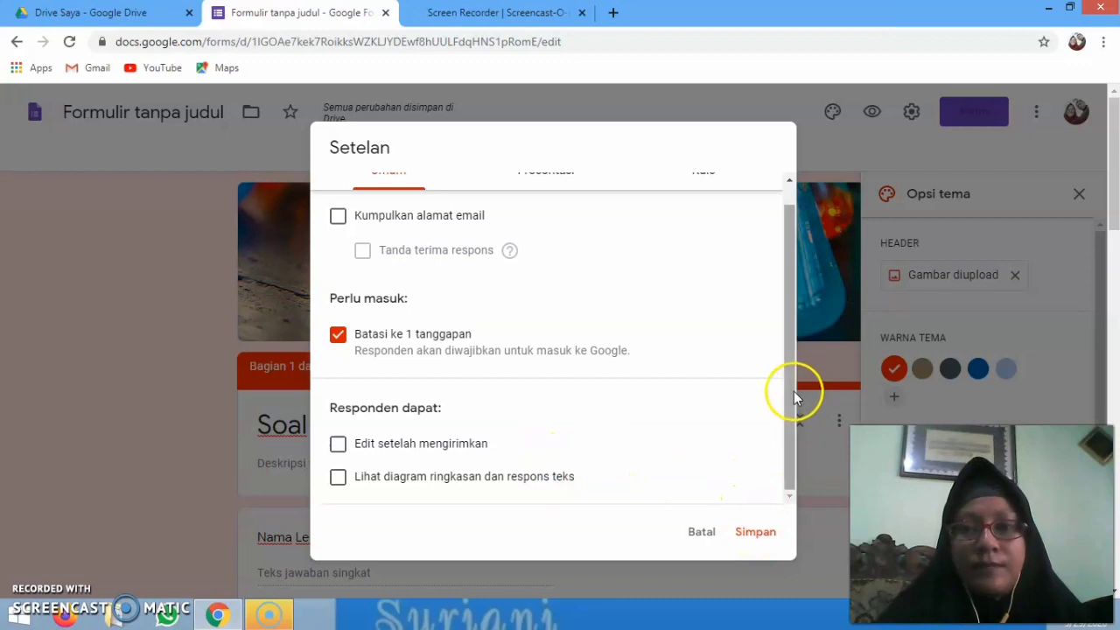
left_click_drag(795, 393, 790, 289)
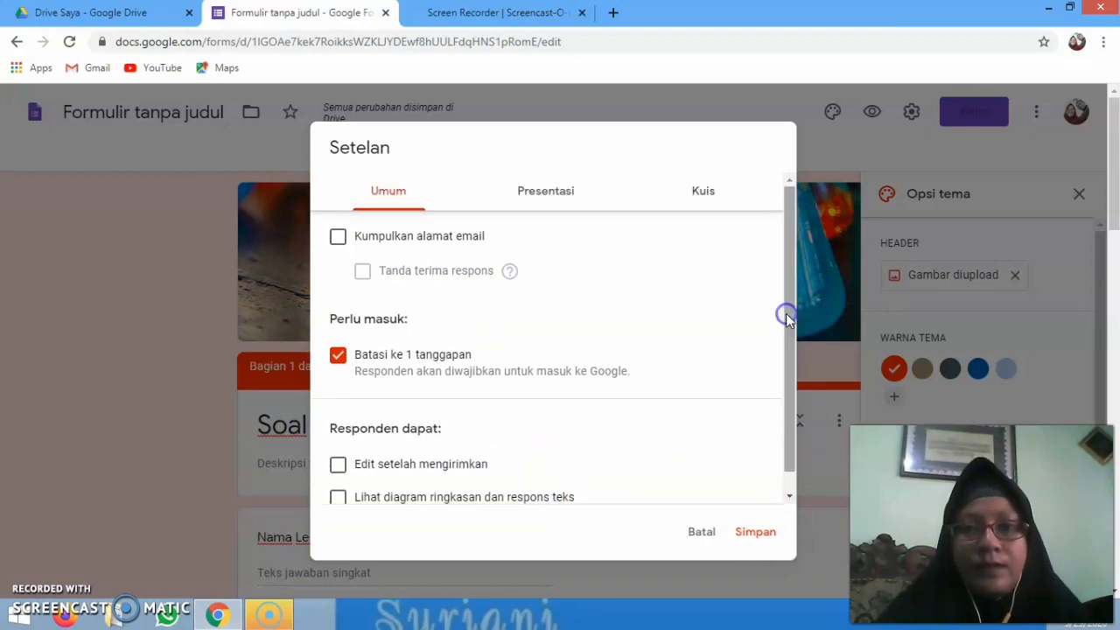
left_click(749, 534)
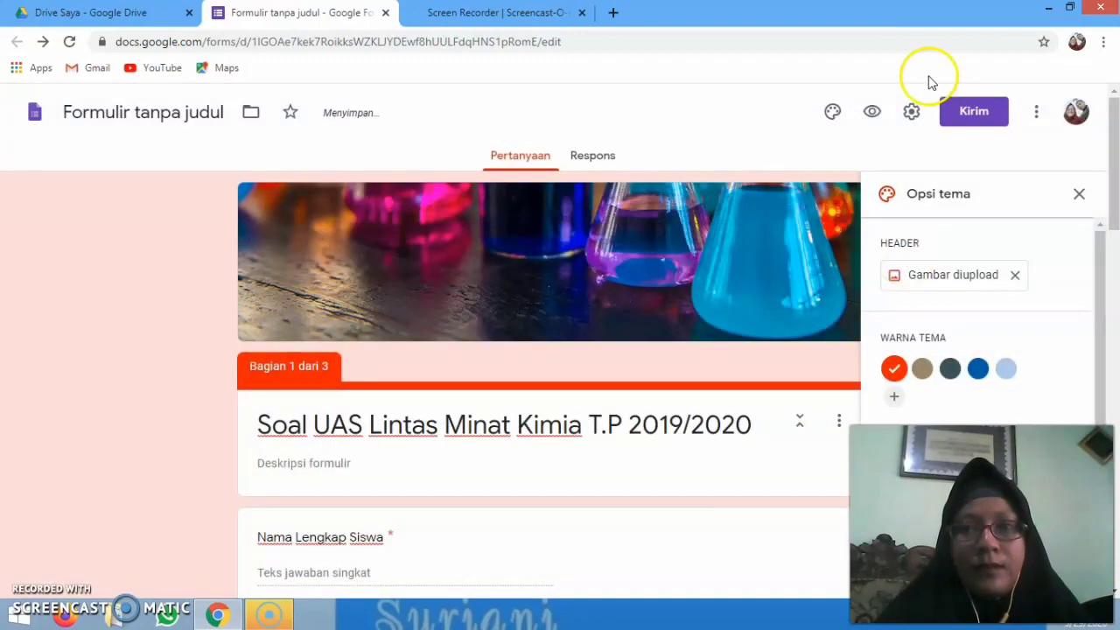
Turn on 'Acak urutan pertanyaan' in the Presentasi settings and save it
left_click(915, 114)
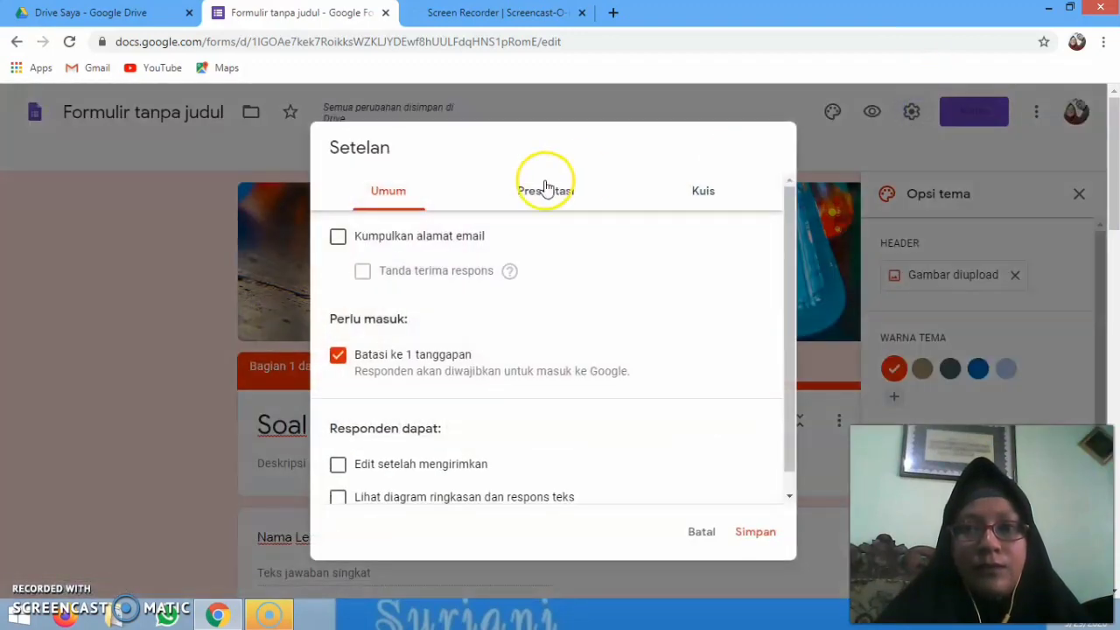
left_click(543, 195)
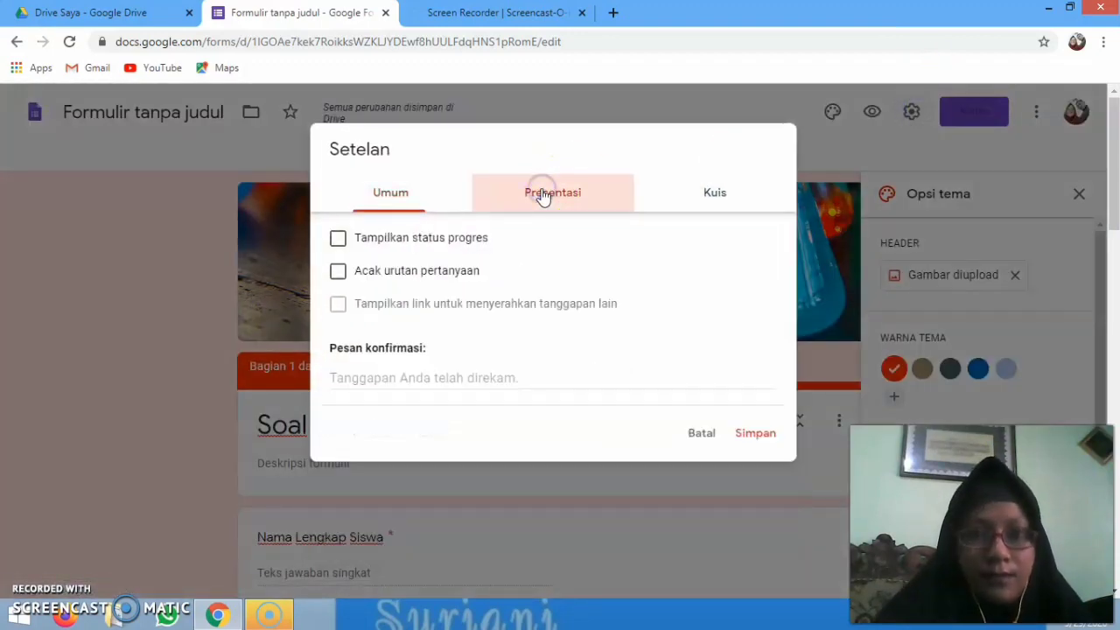
left_click(338, 273)
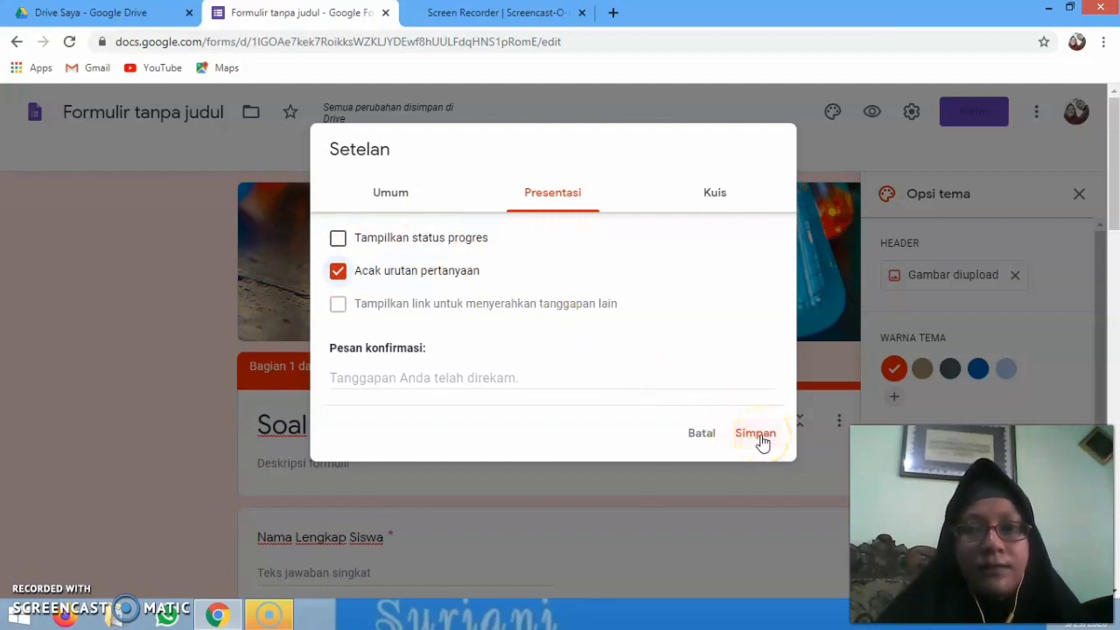
left_click(758, 435)
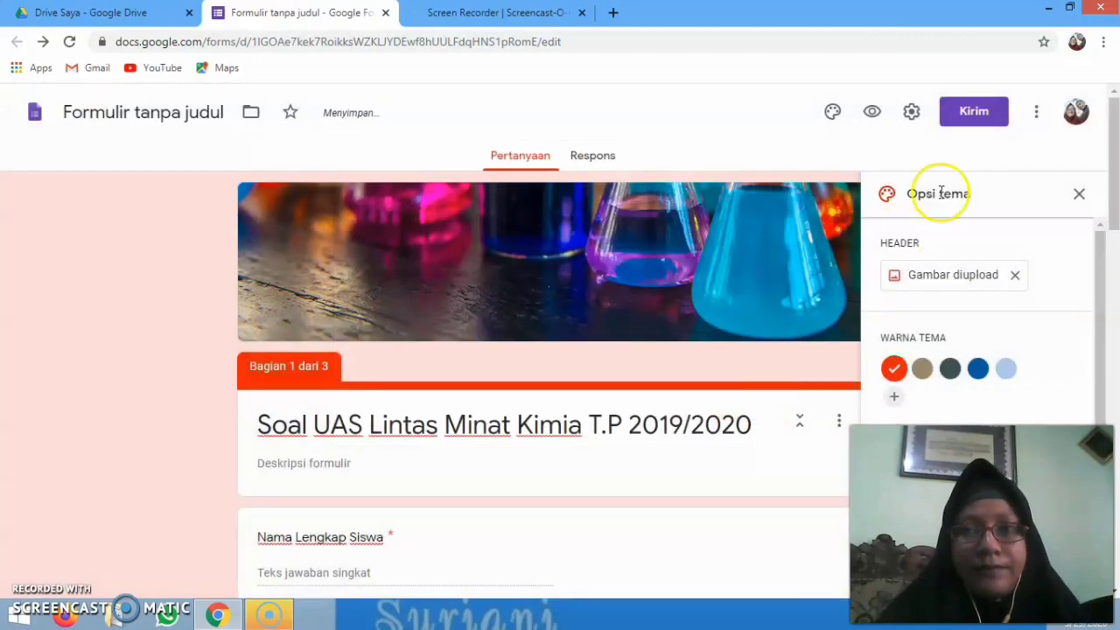
left_click(909, 113)
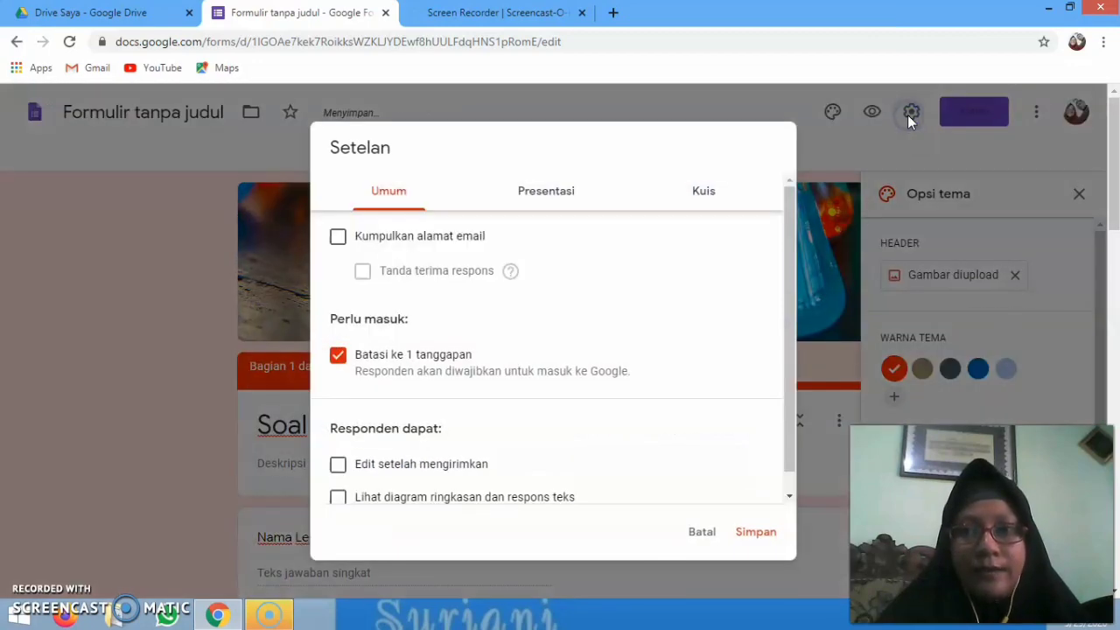
Make the form a quiz that releases grades after manual review and hides unanswered questions, then save
left_click(703, 191)
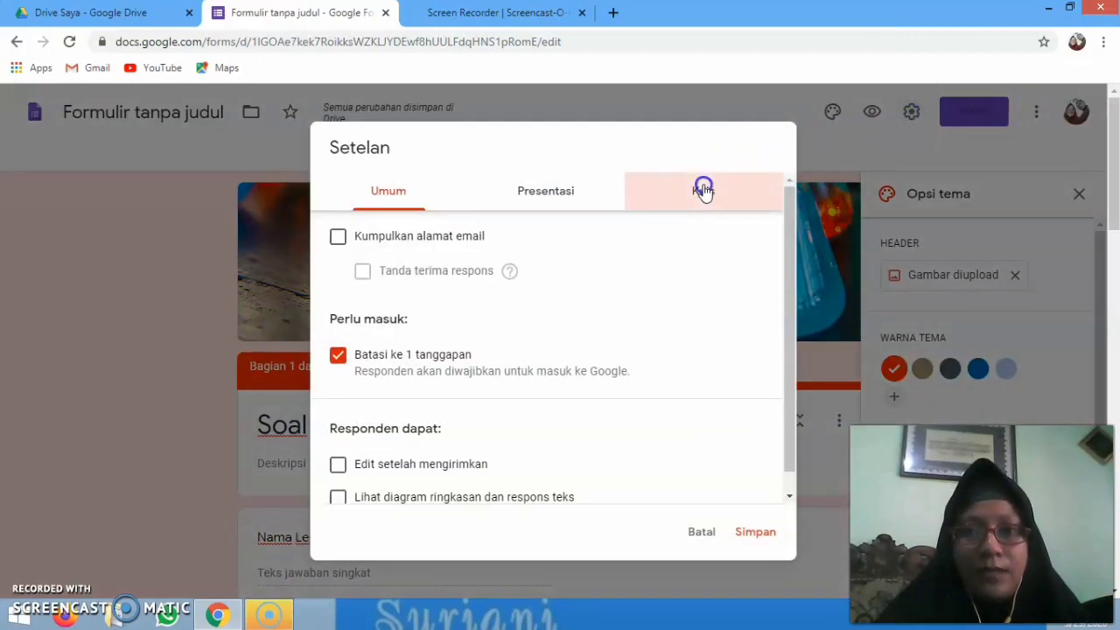
left_click(347, 235)
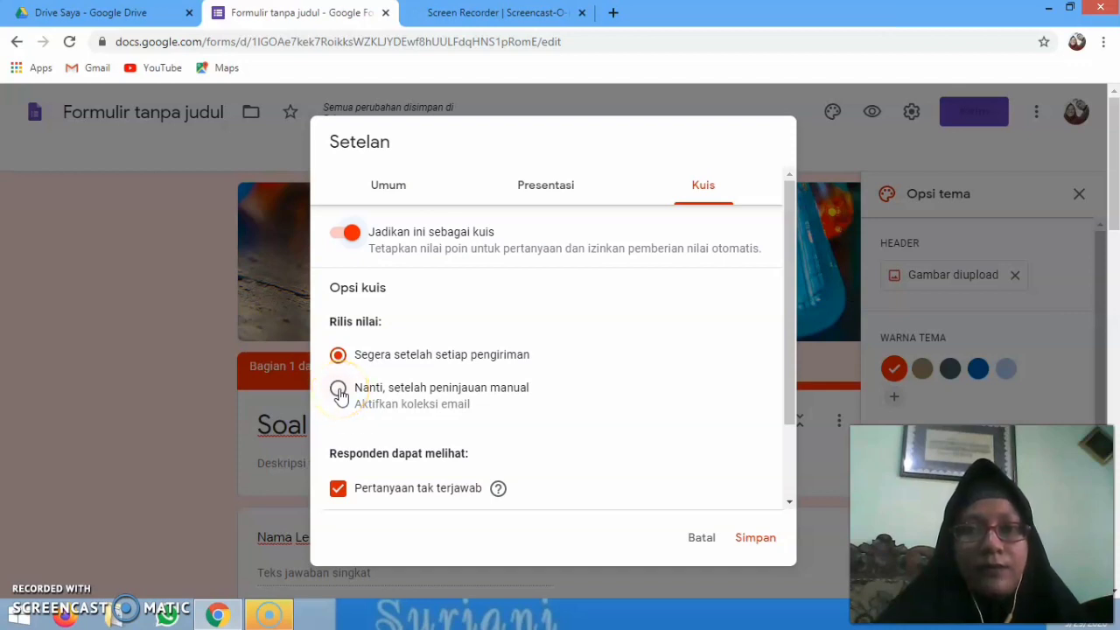
left_click(338, 390)
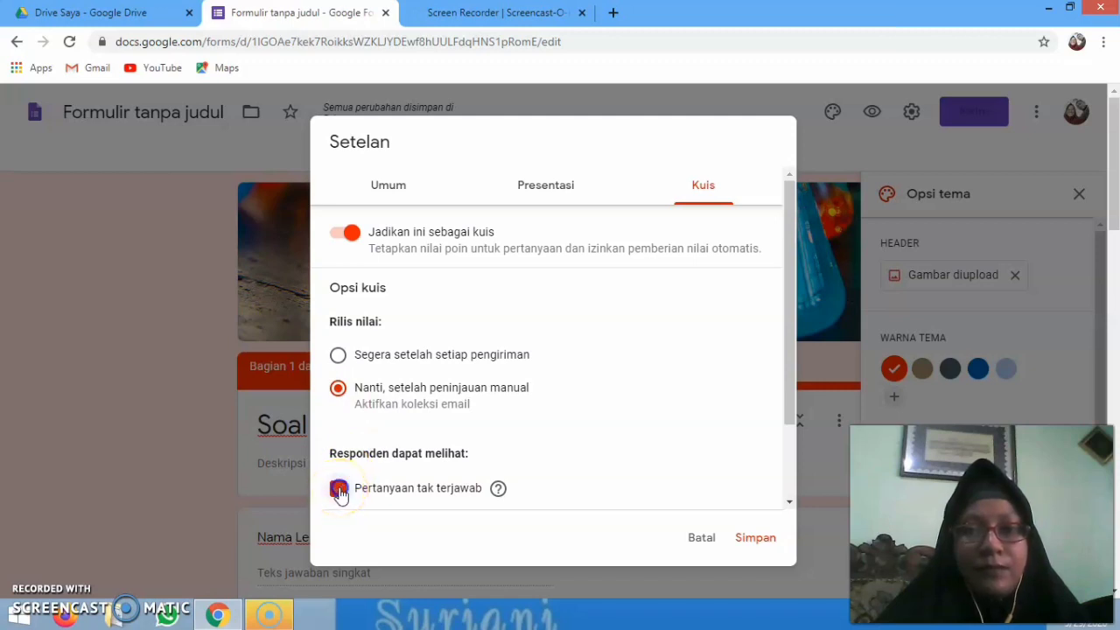
left_click(338, 489)
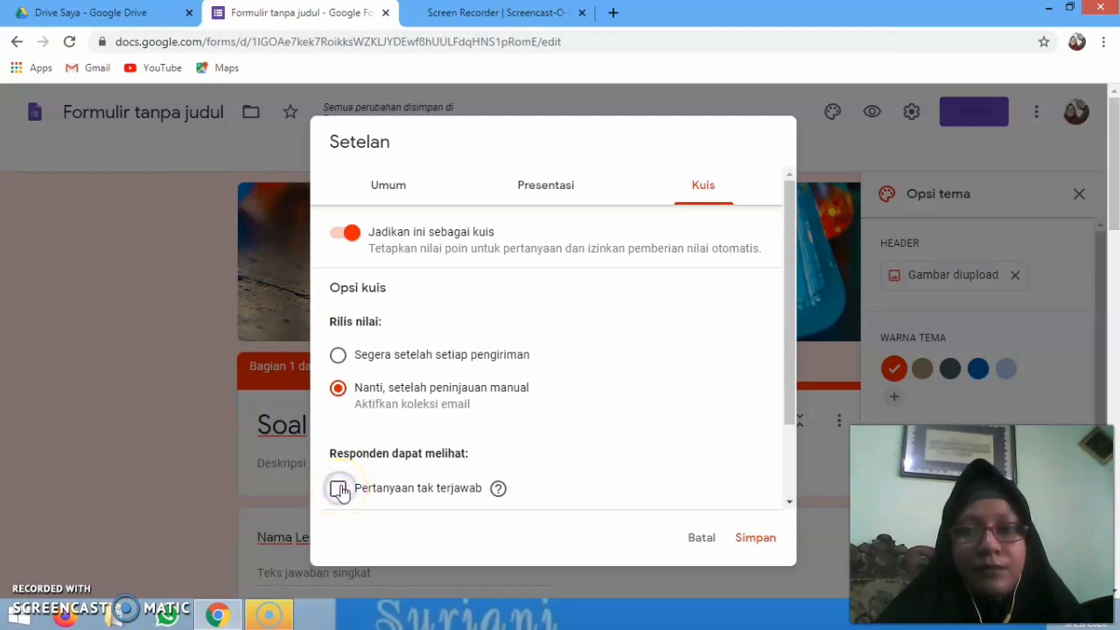
left_click(756, 538)
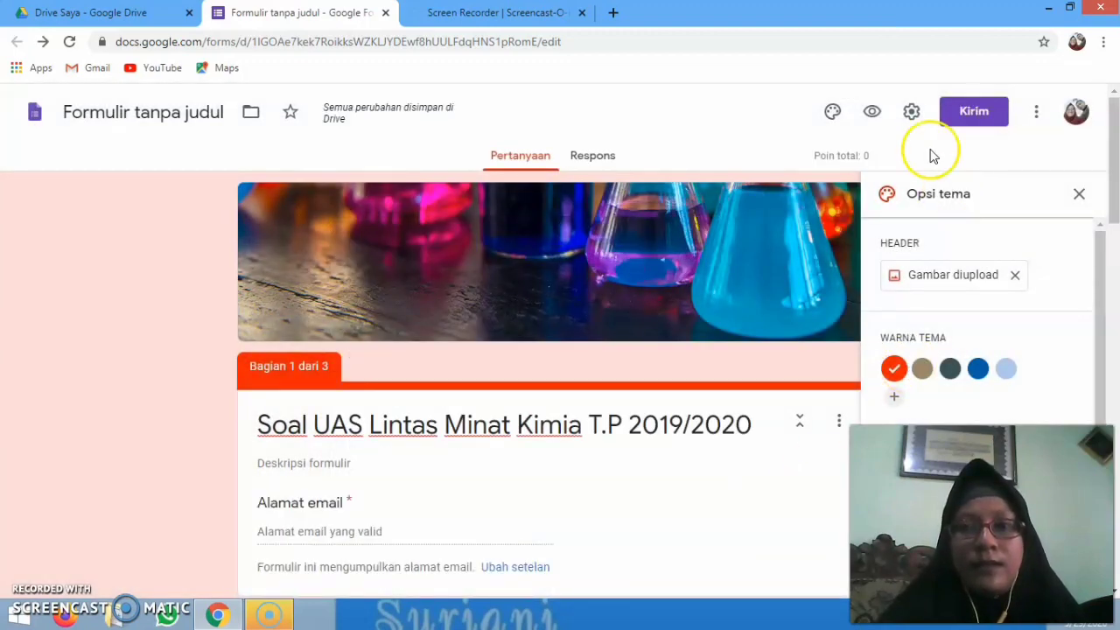
Preview the form in a new tab and scroll through the email, Kelas and Nama Lengkap Siswa questions
left_click(875, 114)
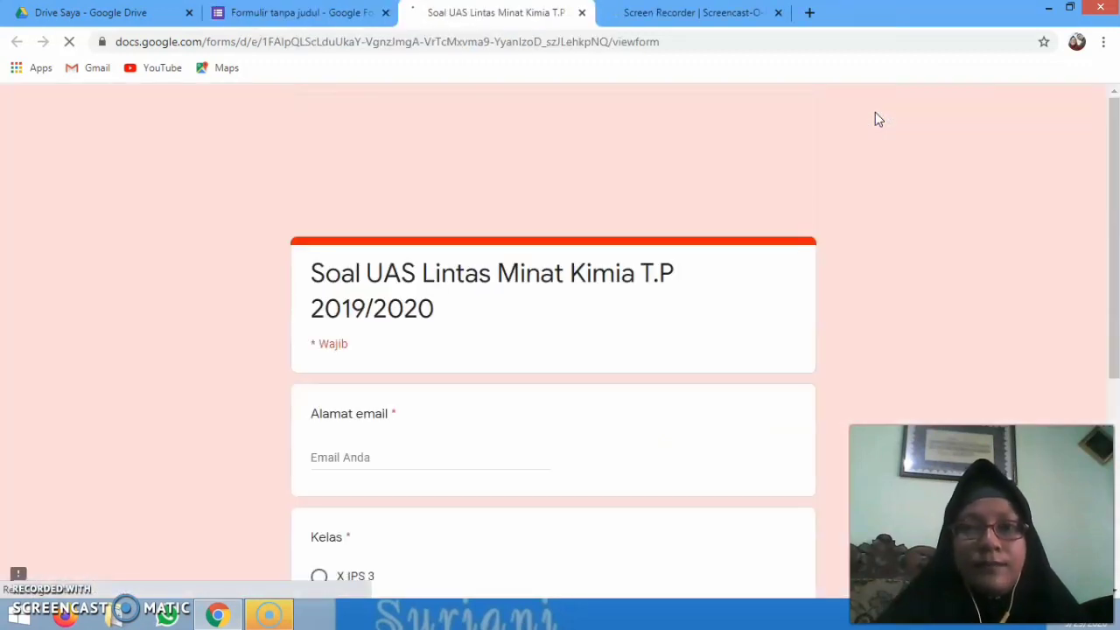
left_click(1113, 150)
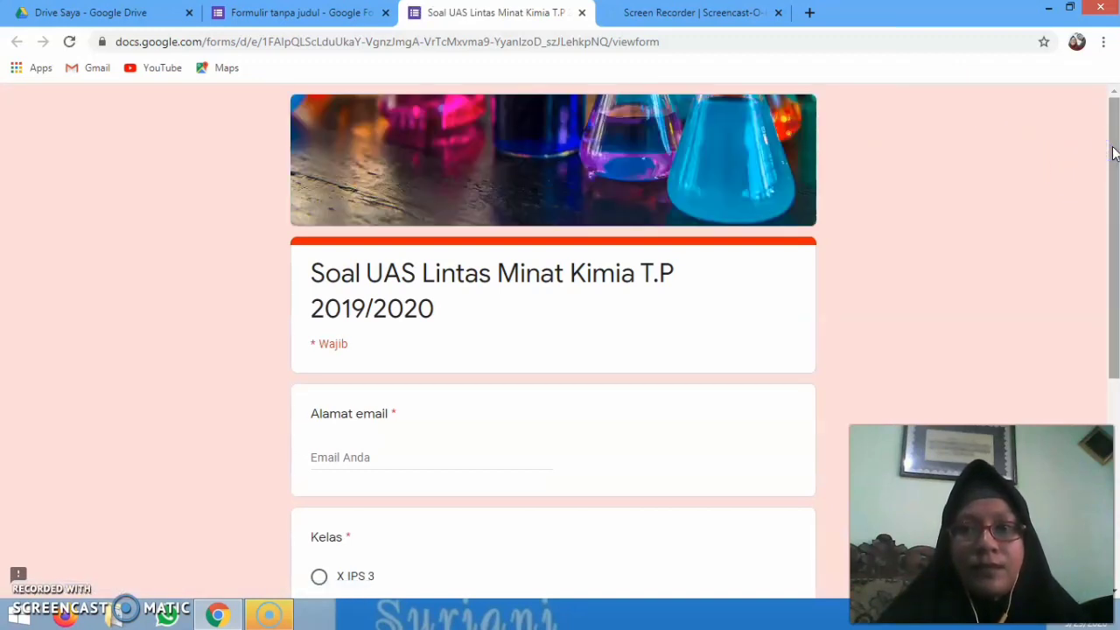
left_click(1113, 150)
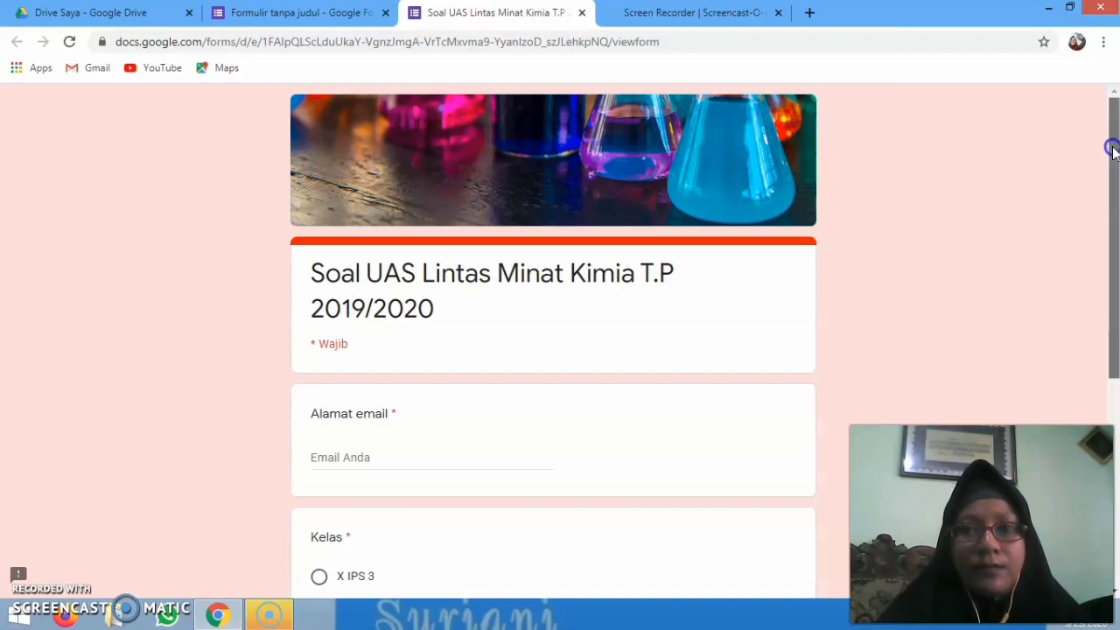
left_click_drag(1113, 151, 1090, 350)
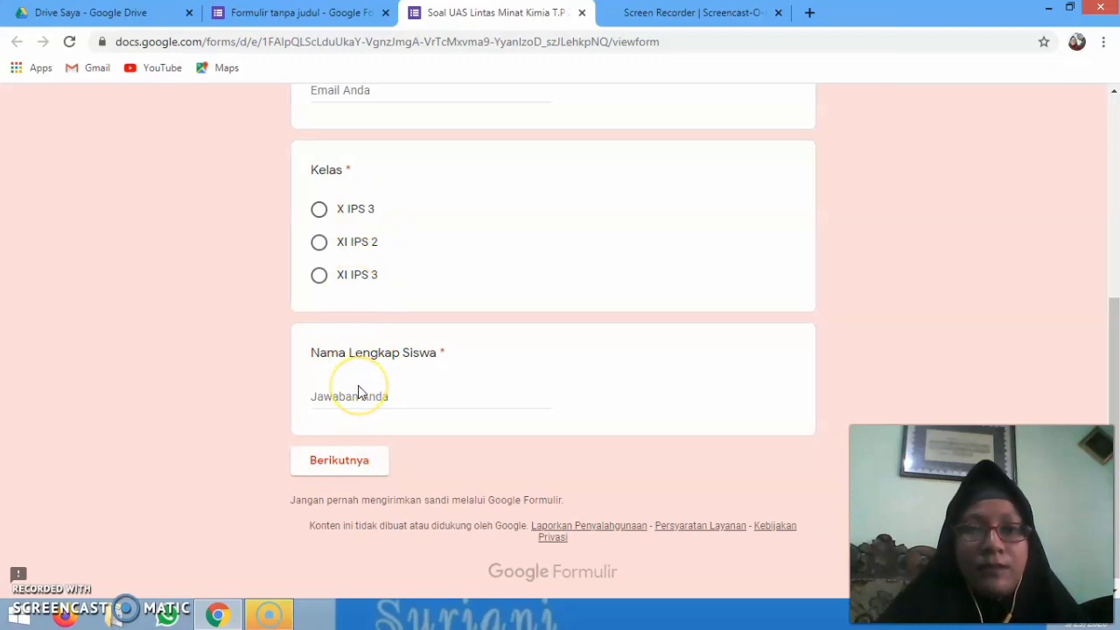
Test advancing with required fields empty, then enter the respondent's email address
left_click(341, 464)
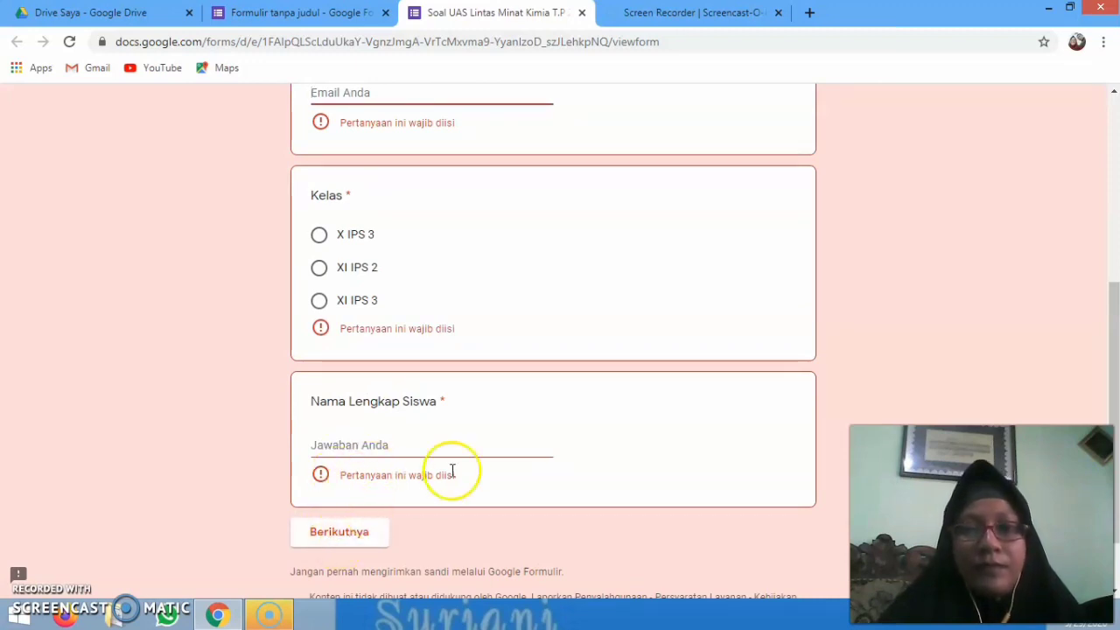
left_click_drag(1107, 294, 1067, 265)
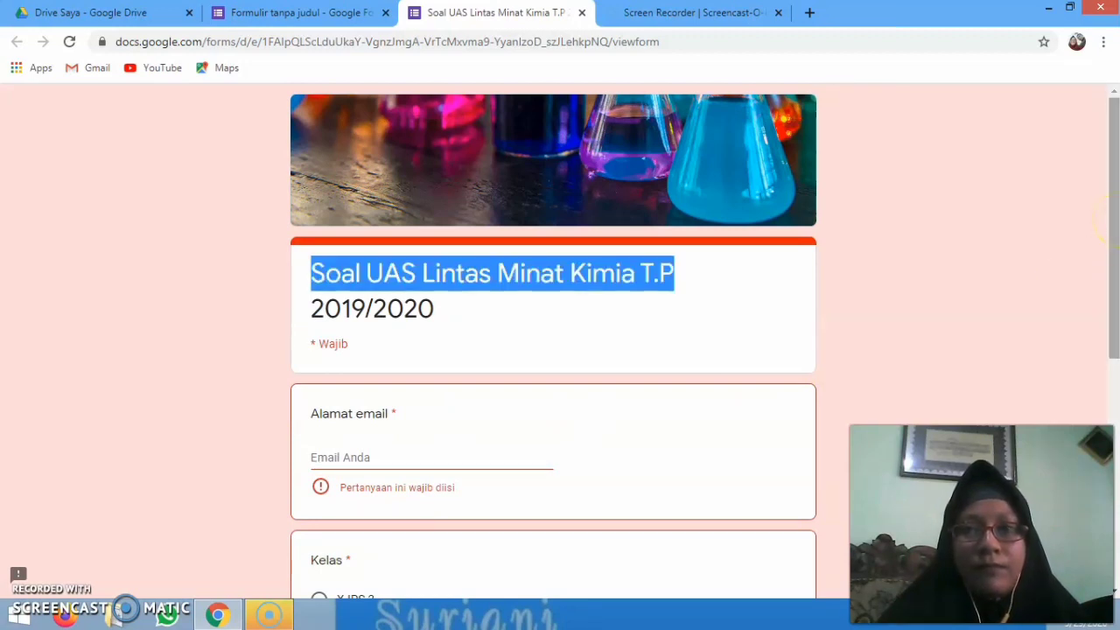
left_click_drag(1108, 224, 1109, 365)
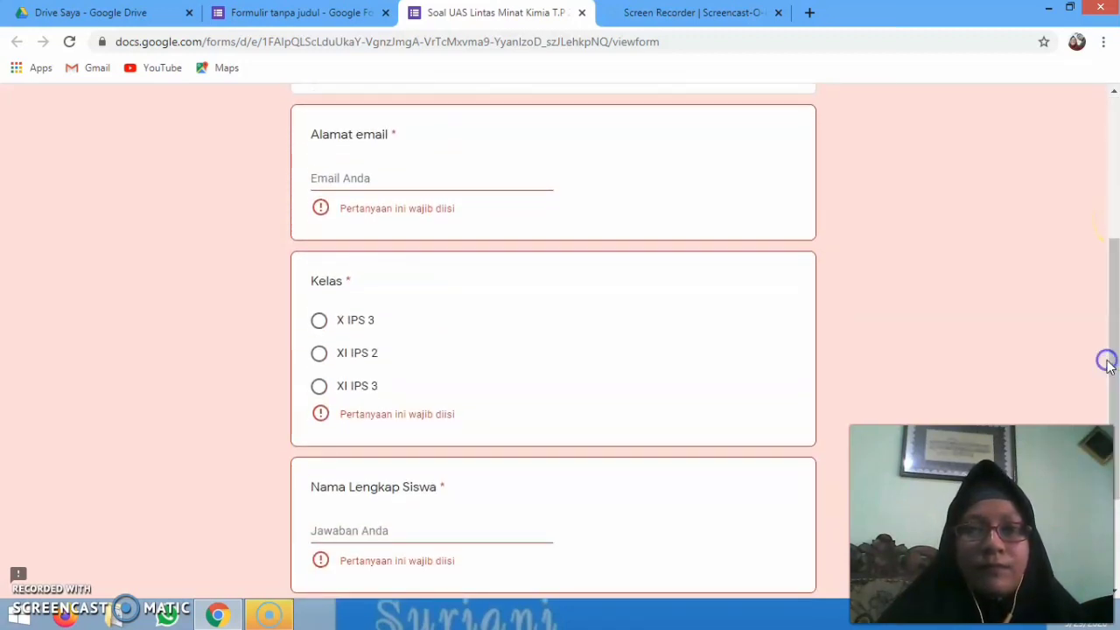
left_click(498, 176)
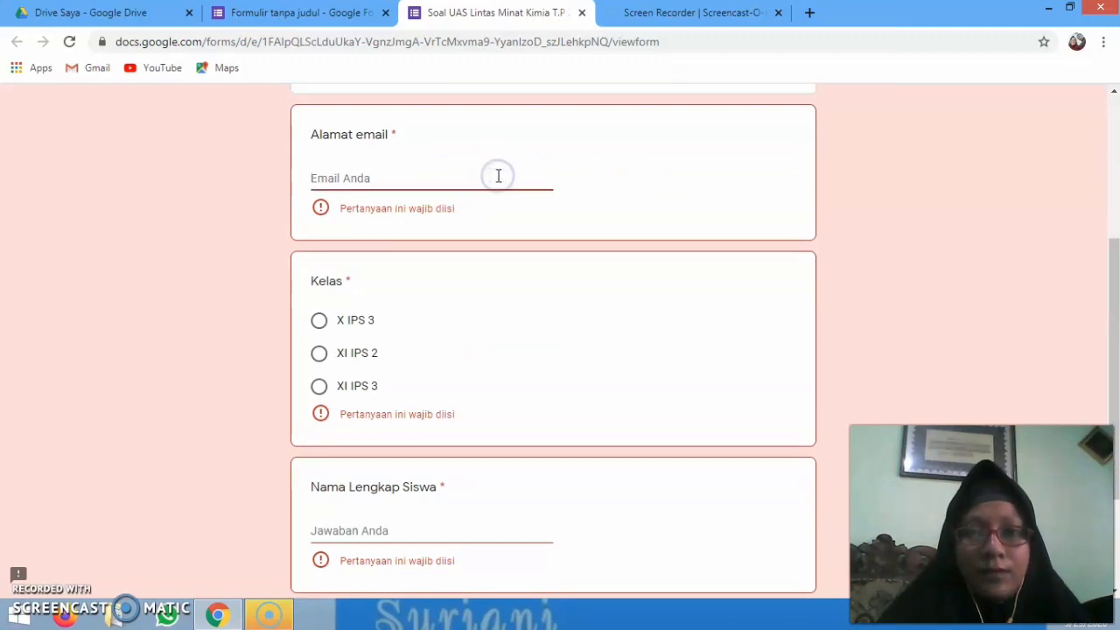
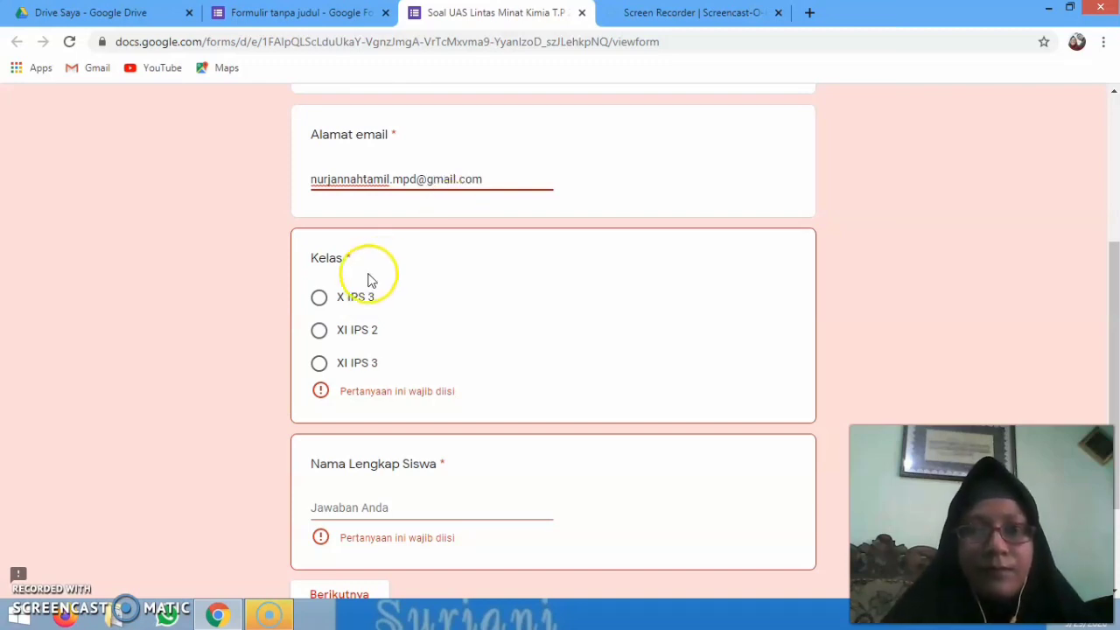
Choose class X IPS 3, enter the student's full name and move to the next page
left_click(348, 298)
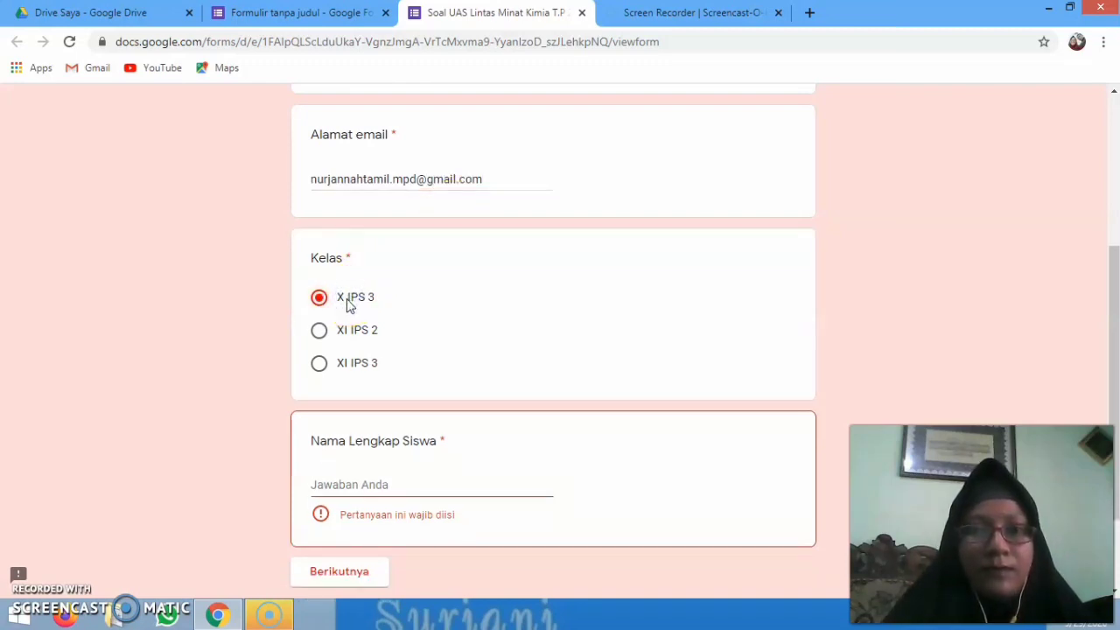
left_click(350, 486)
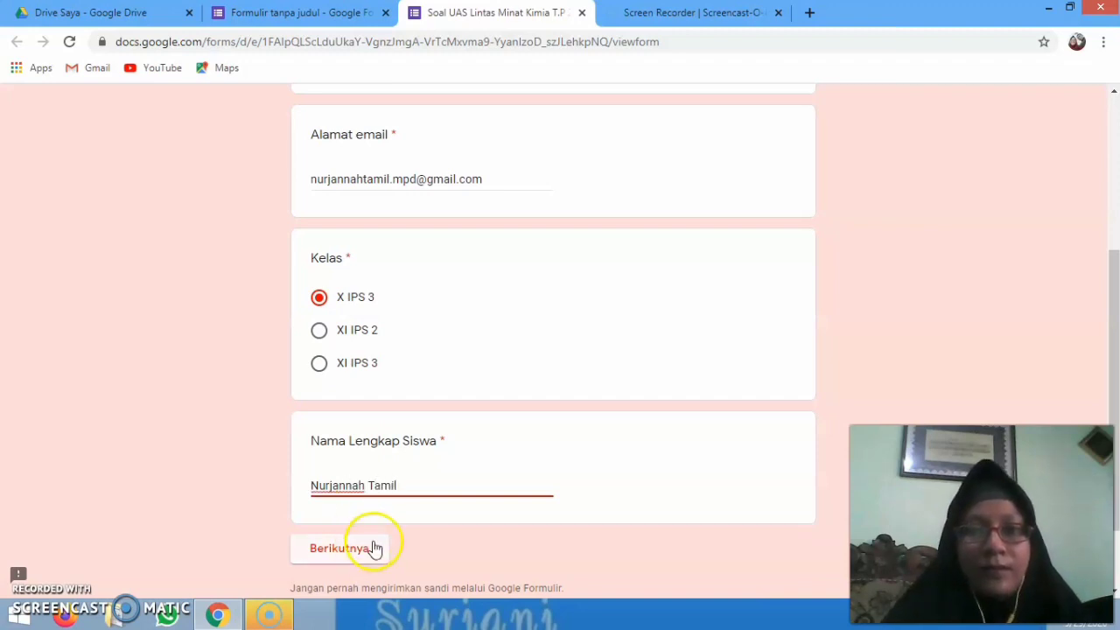
left_click(525, 474)
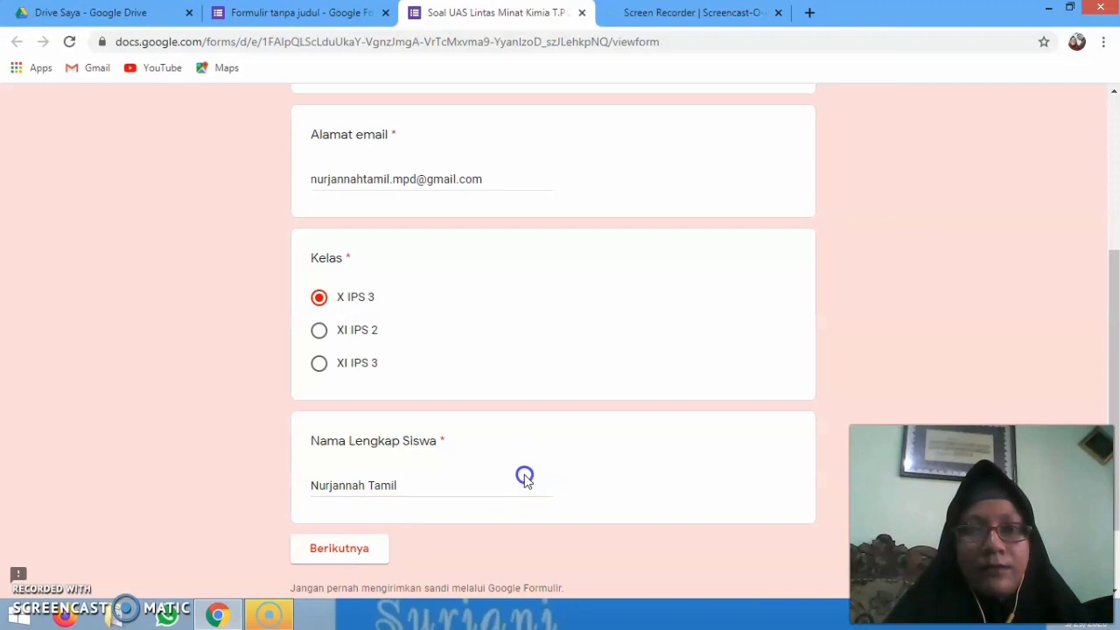
left_click(364, 551)
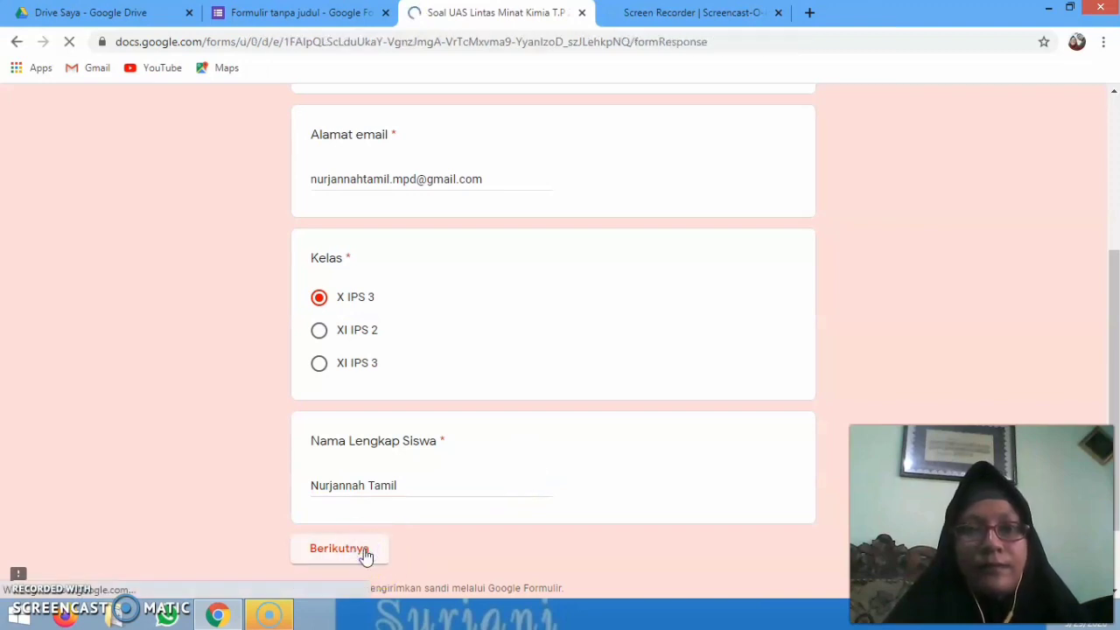
Continue past the instructions to the exam questions, then close the preview without saving answers
left_click(444, 478)
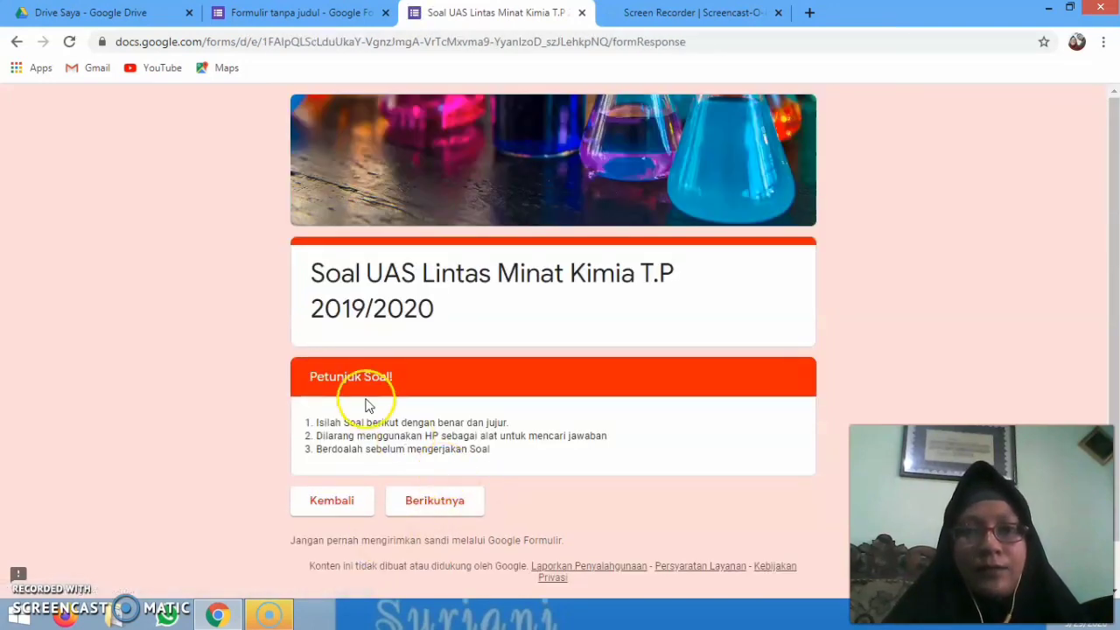
left_click(452, 514)
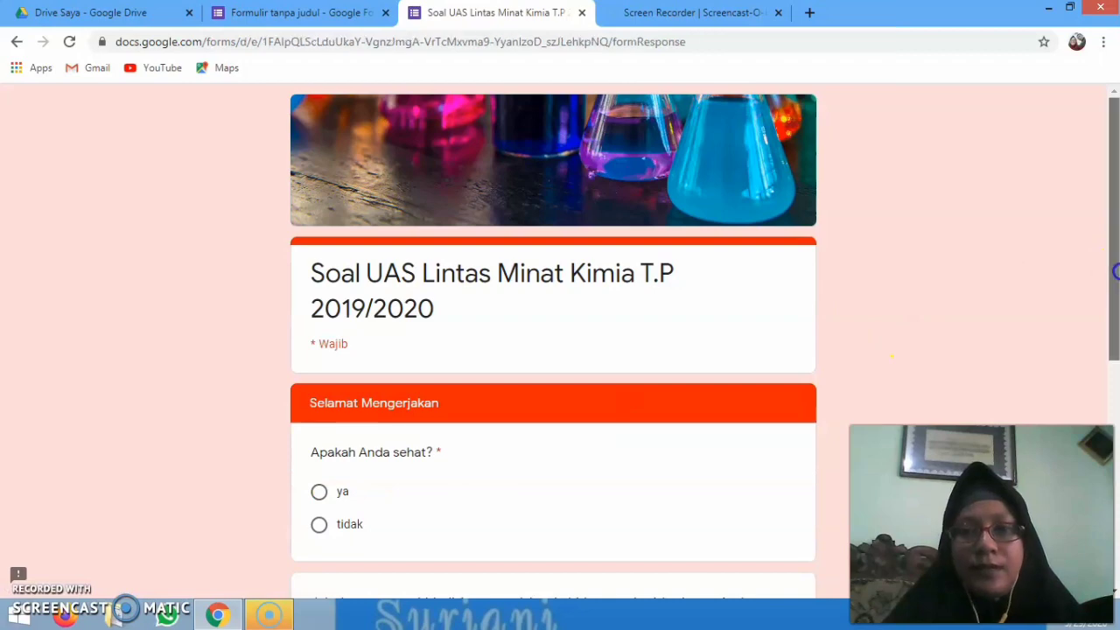
left_click_drag(1112, 271, 1112, 407)
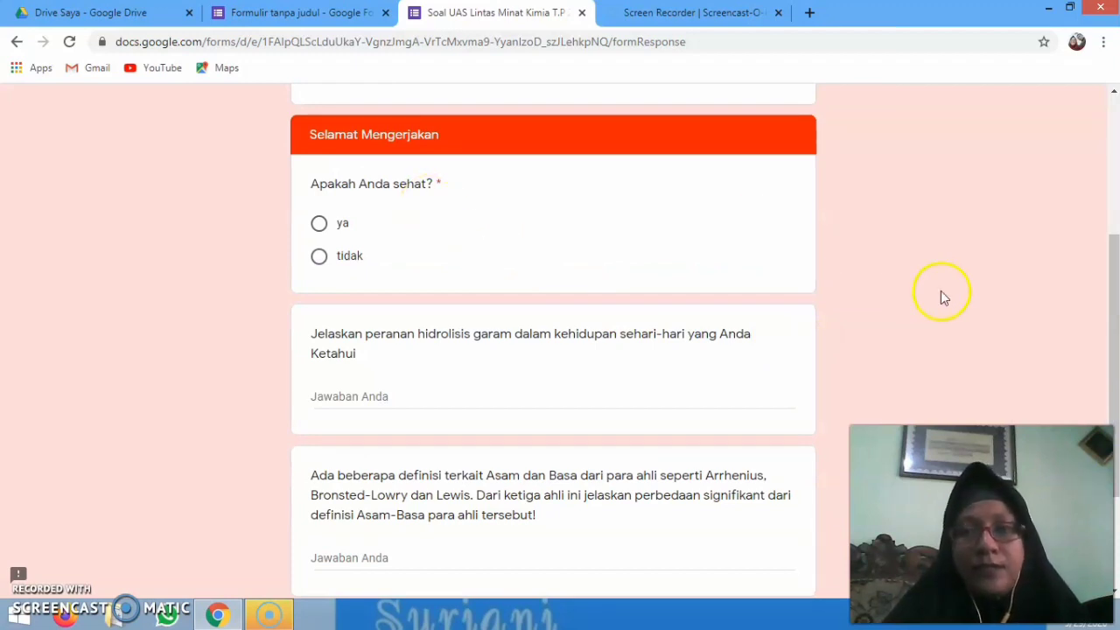
left_click_drag(1110, 300, 1105, 35)
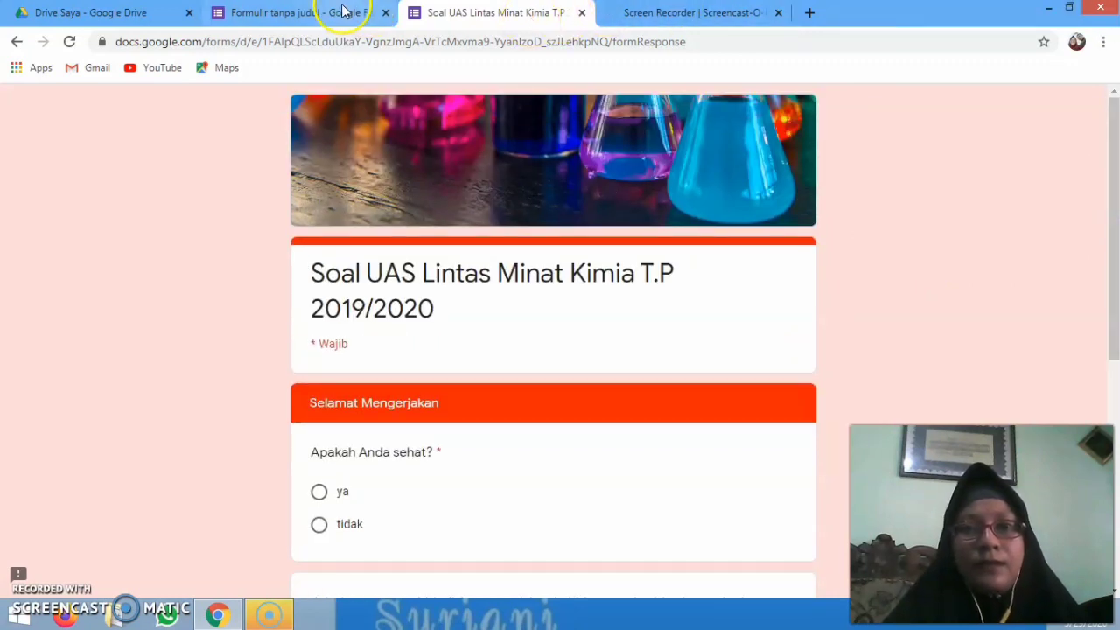
left_click(580, 18)
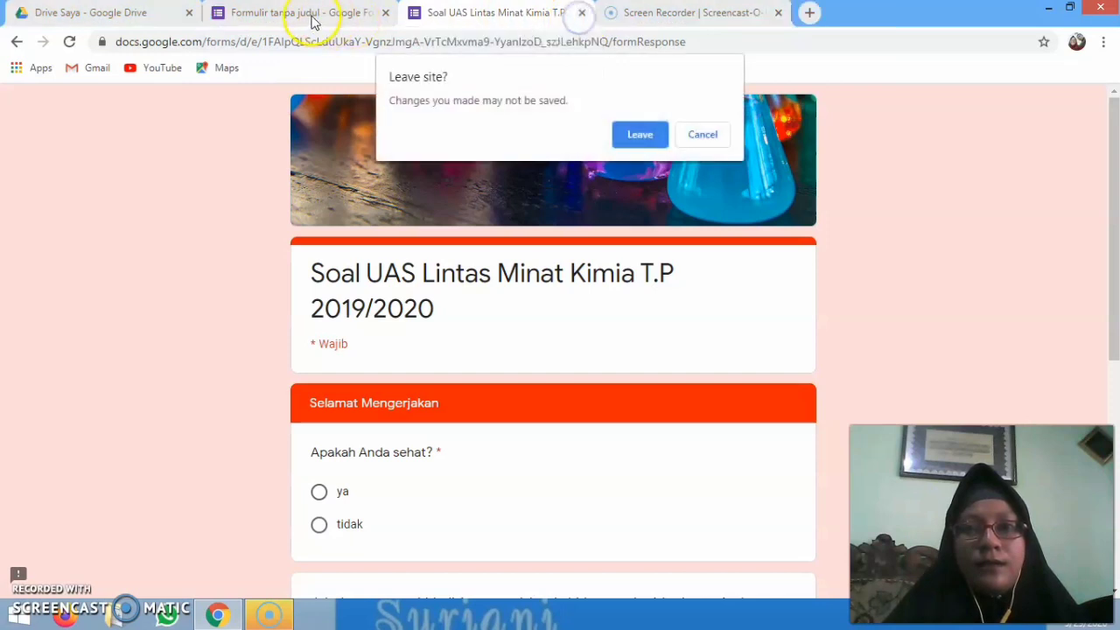
left_click(656, 140)
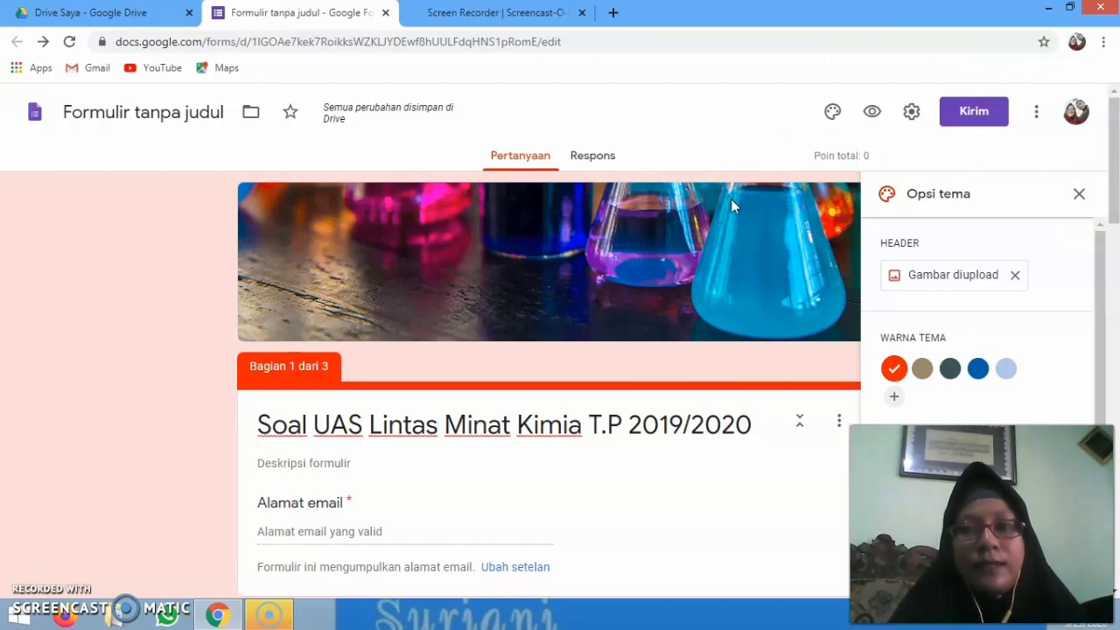
In the Kirim formulir dialog's link option, shorten the URL to forms.gle and copy it
left_click(976, 112)
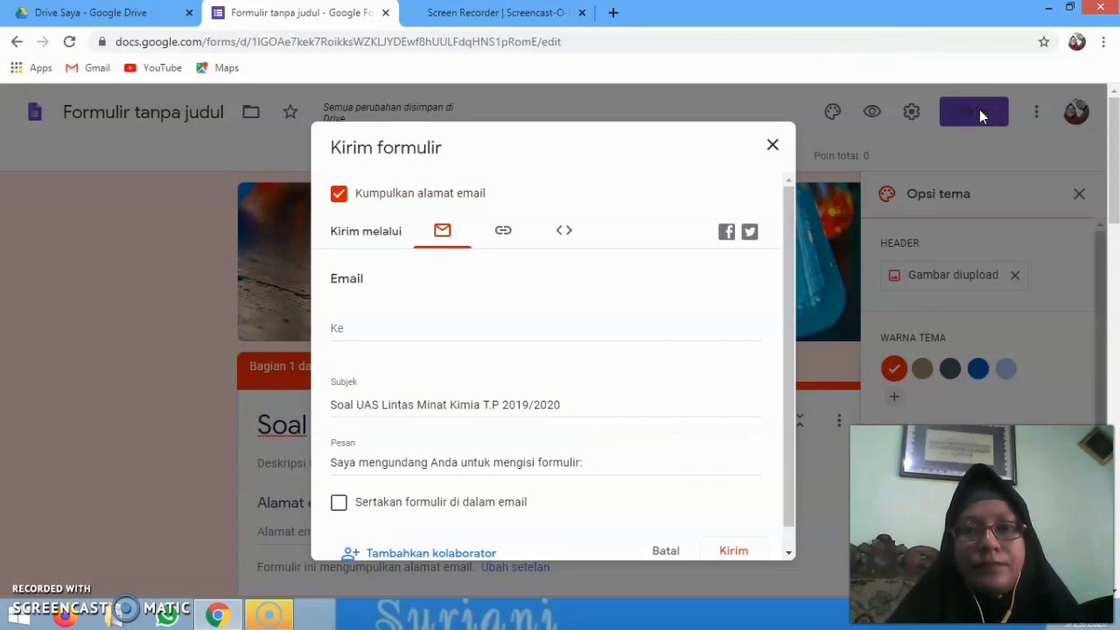
left_click(650, 200)
left_click(459, 247)
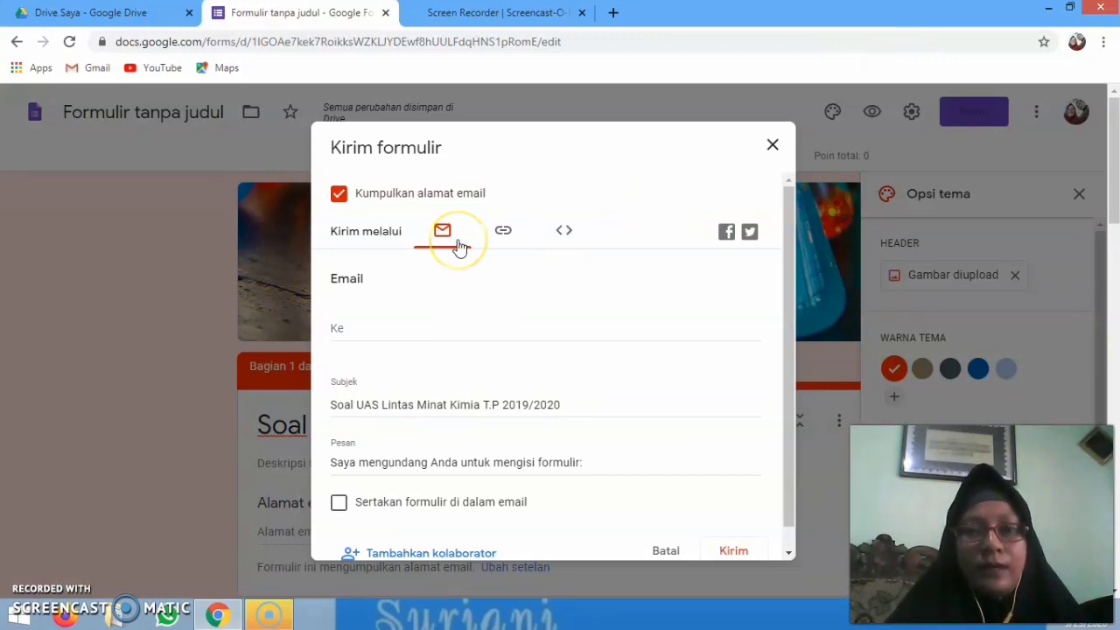
left_click(788, 302)
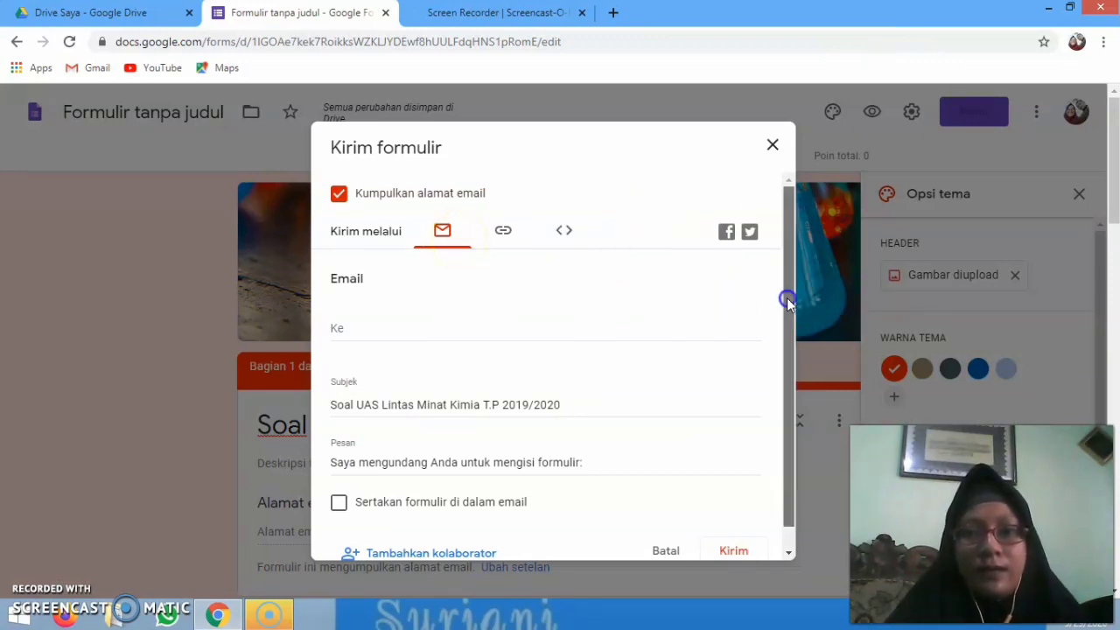
left_click_drag(787, 302, 812, 401)
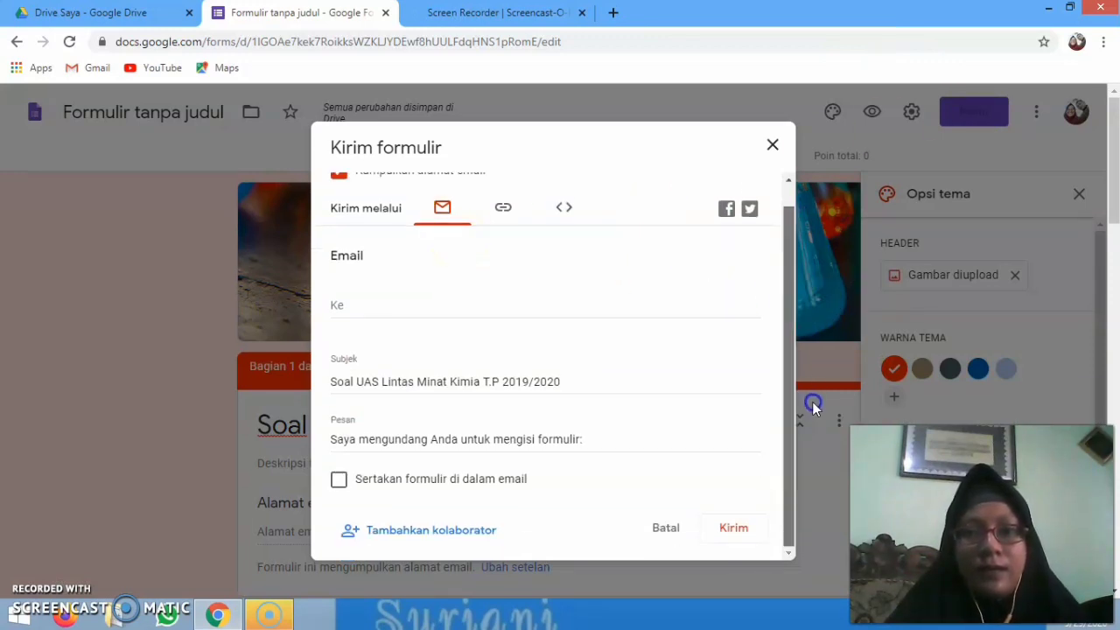
left_click(503, 212)
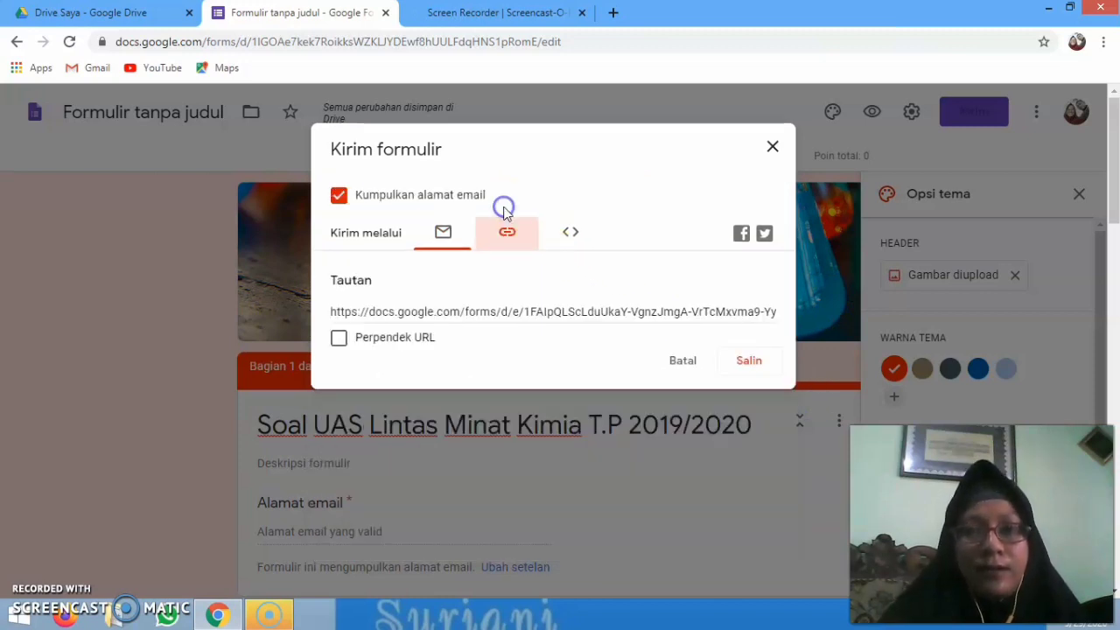
left_click(397, 315)
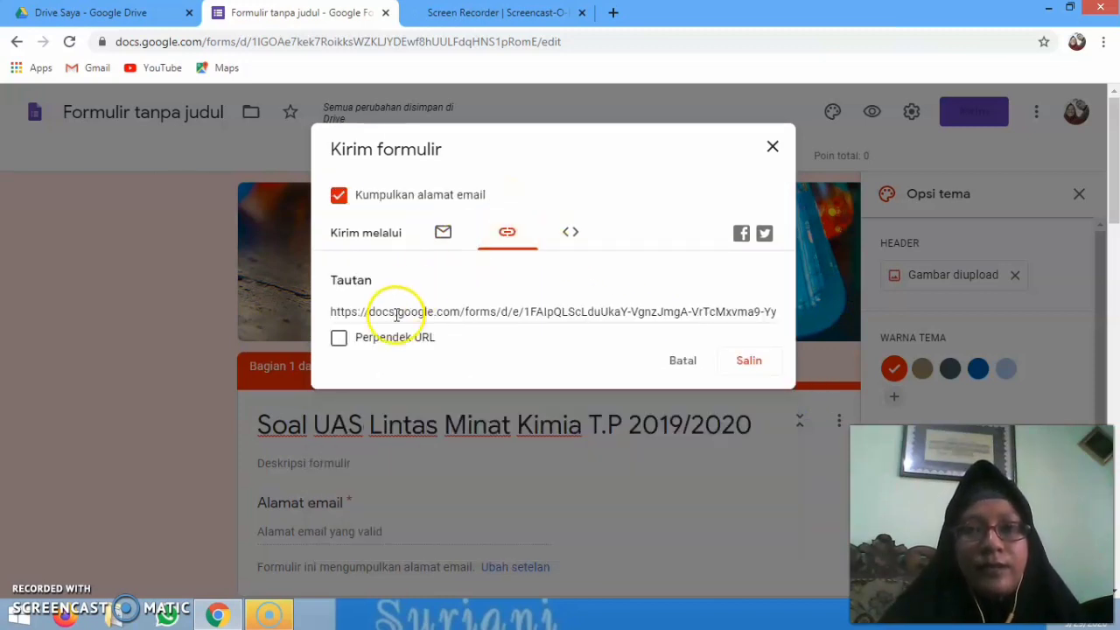
left_click(338, 339)
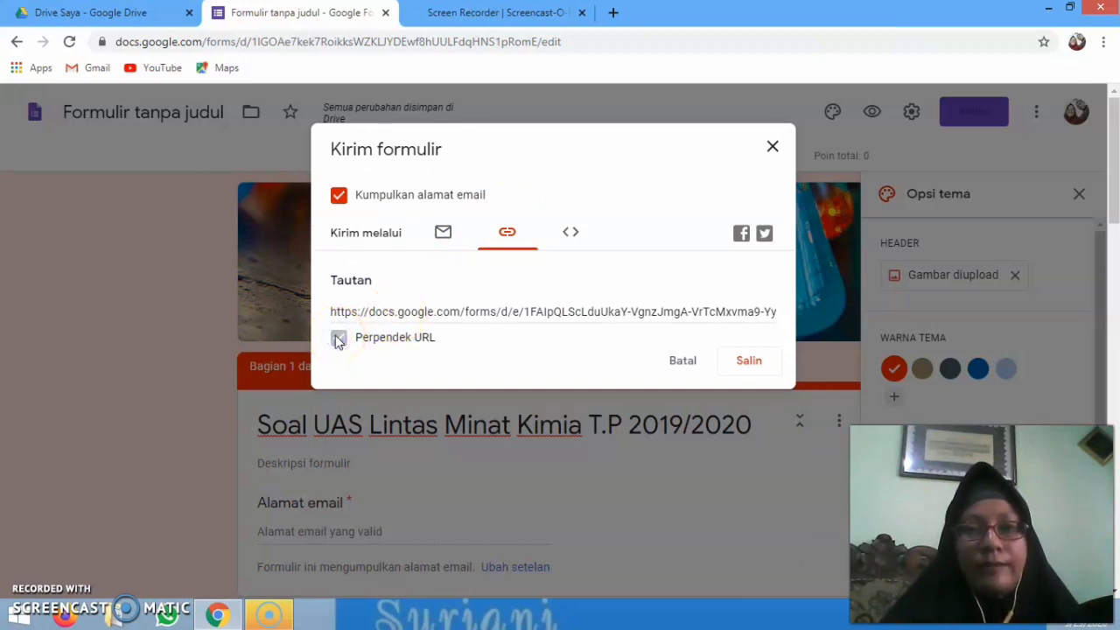
left_click(749, 365)
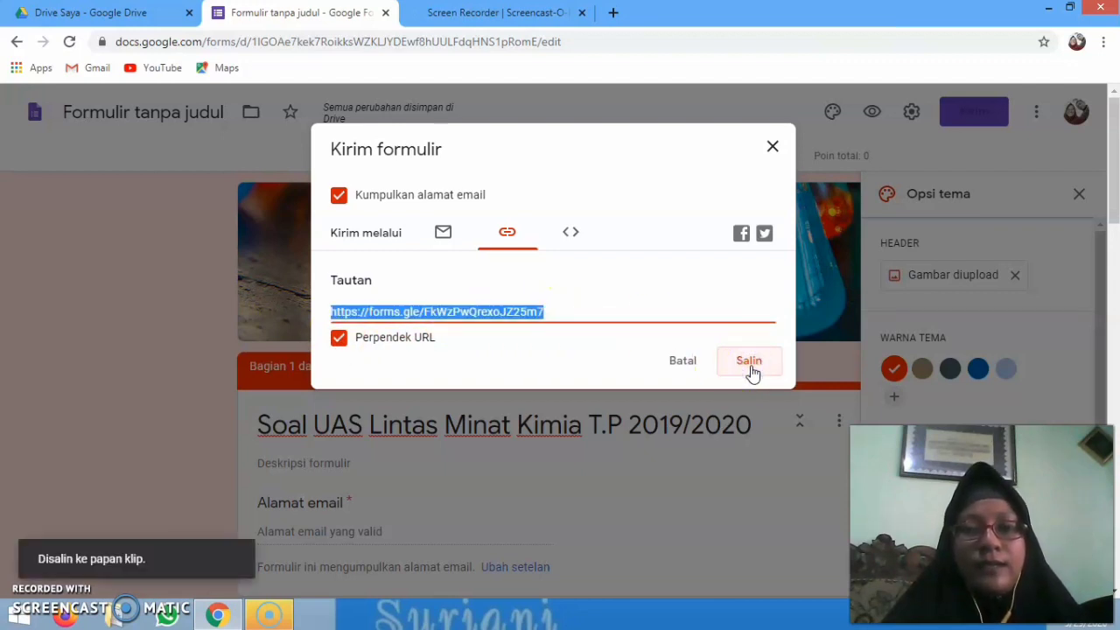
left_click(285, 483)
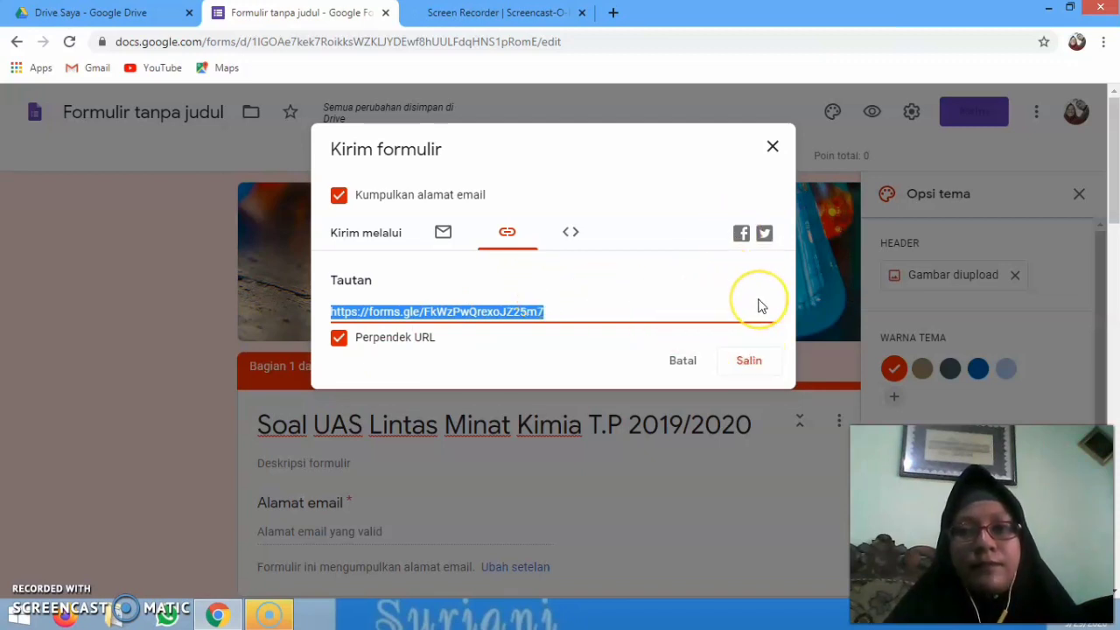
Copy the short link again, open the Facebook share page, then return and close the send dialog
left_click(750, 364)
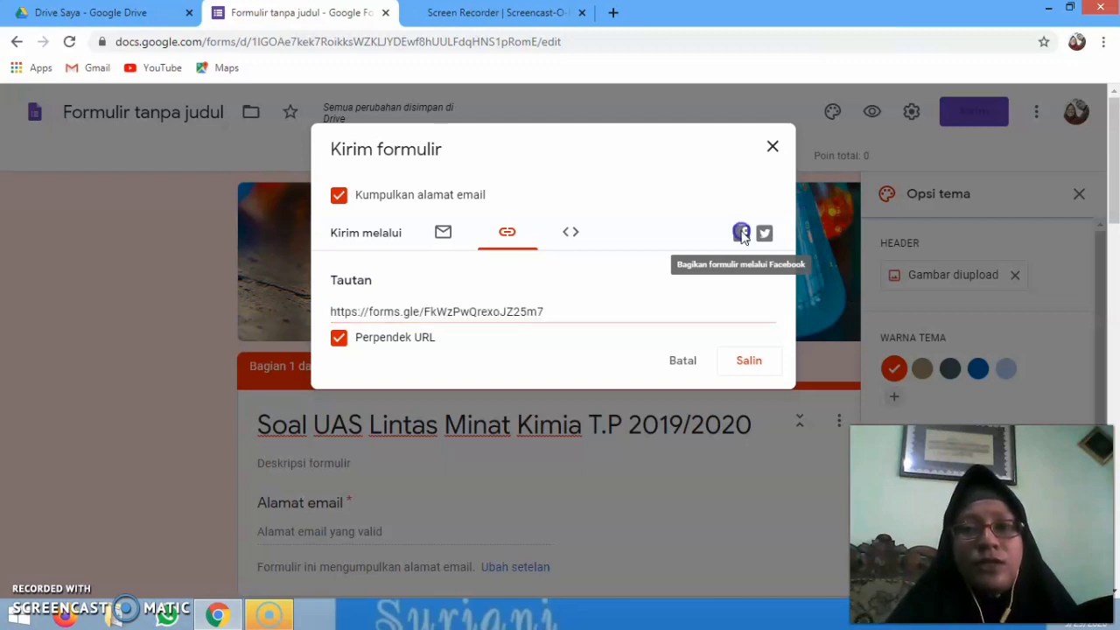
left_click(741, 234)
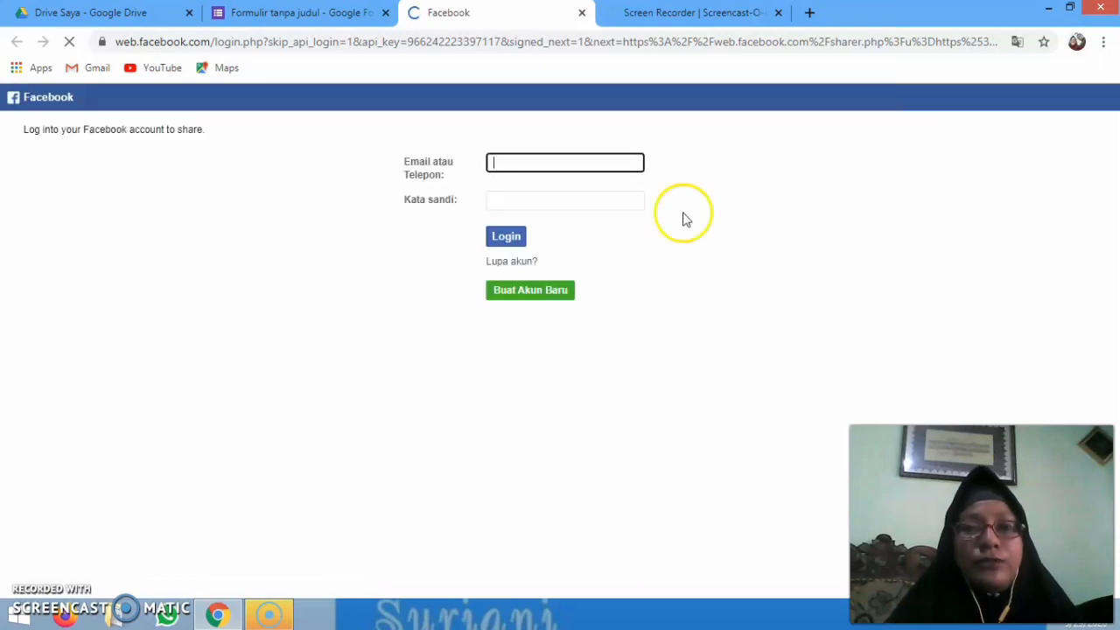
left_click(311, 19)
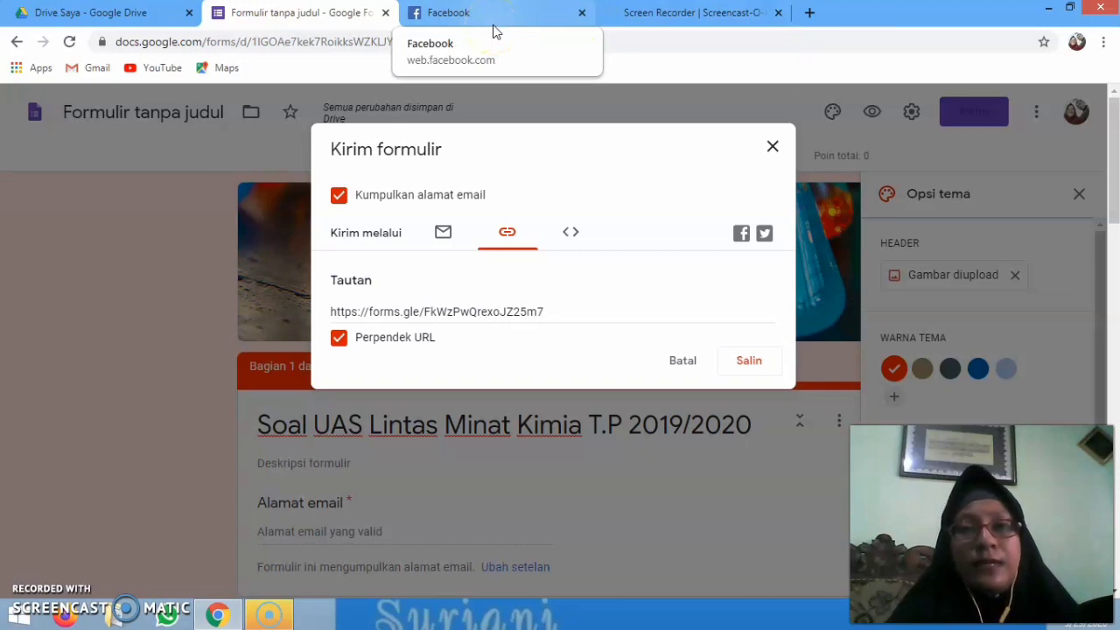
left_click(463, 303)
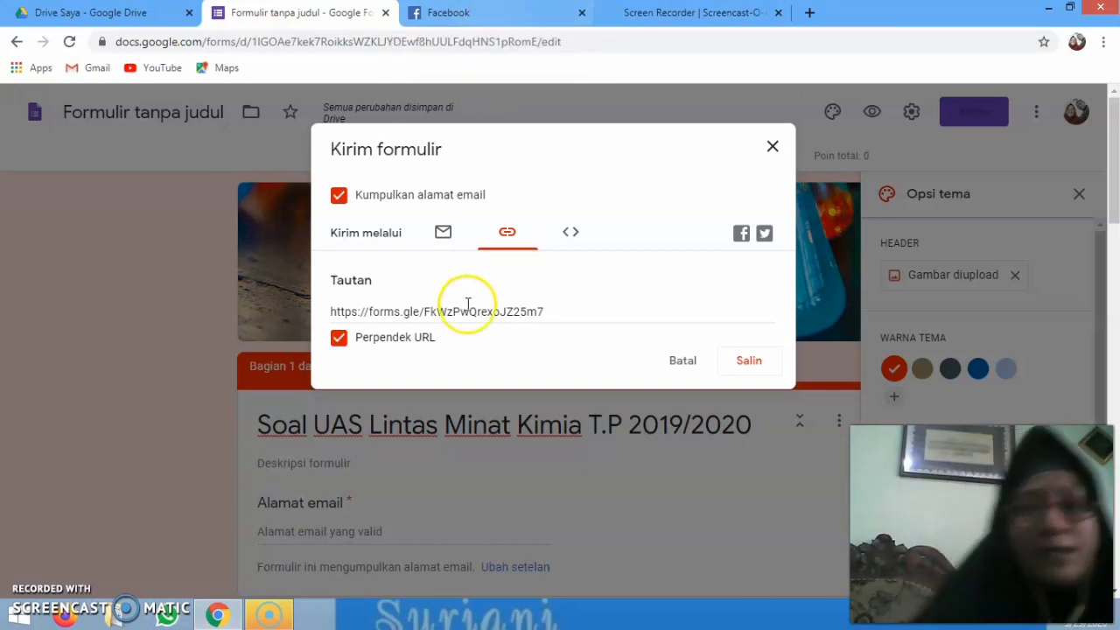
left_click(760, 149)
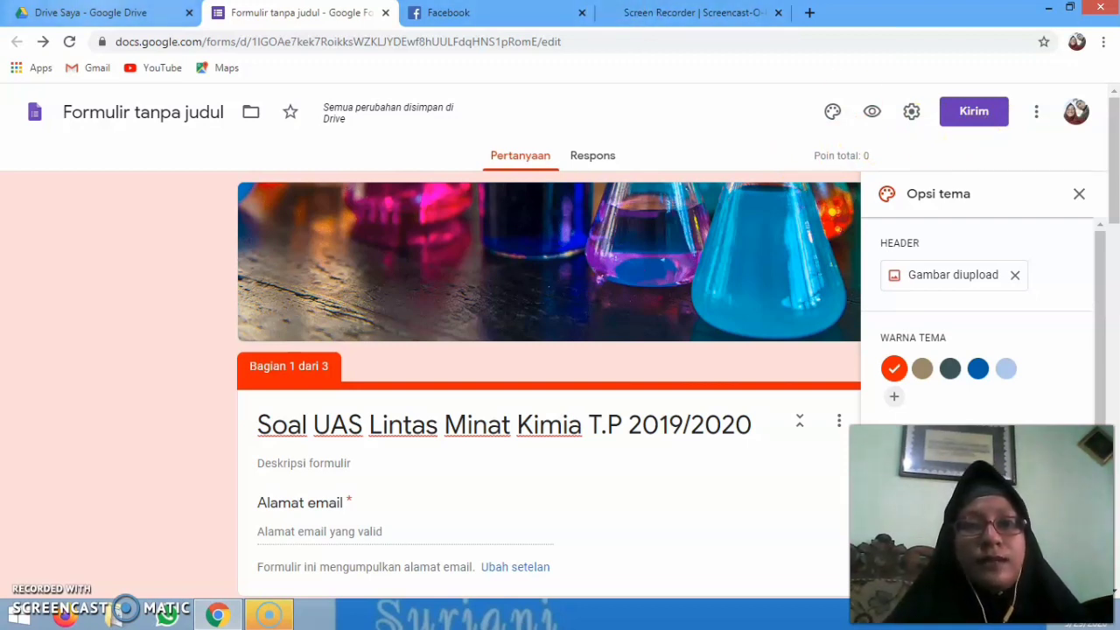
Switch to Google Drive and open the chemistry exam form from Quick Access
left_click(91, 12)
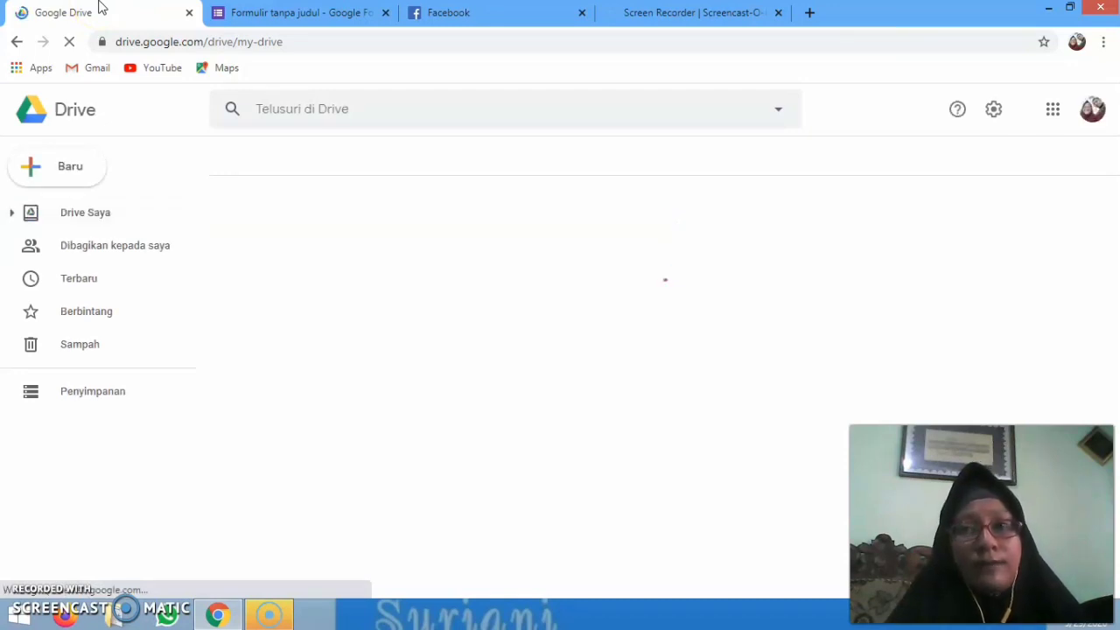
left_click(222, 92)
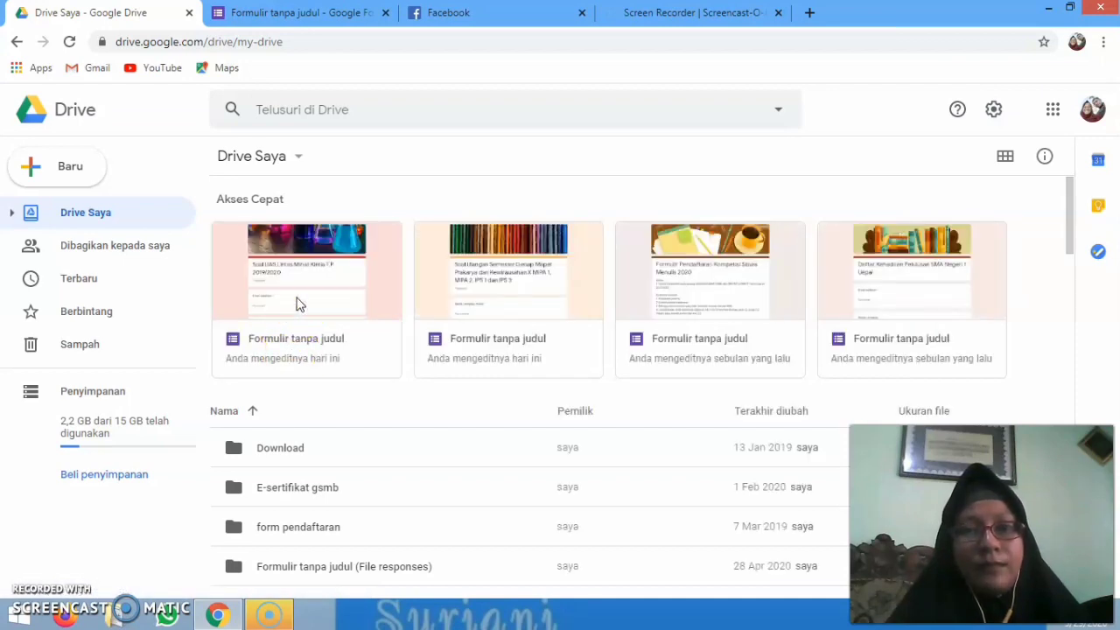
left_click(295, 279)
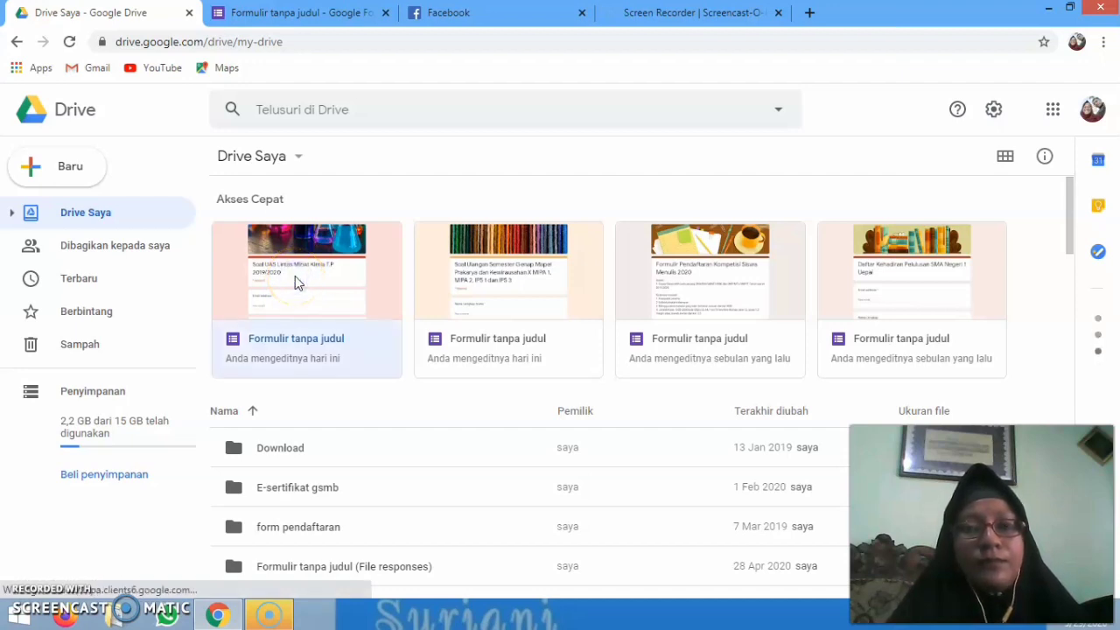
left_click(295, 299)
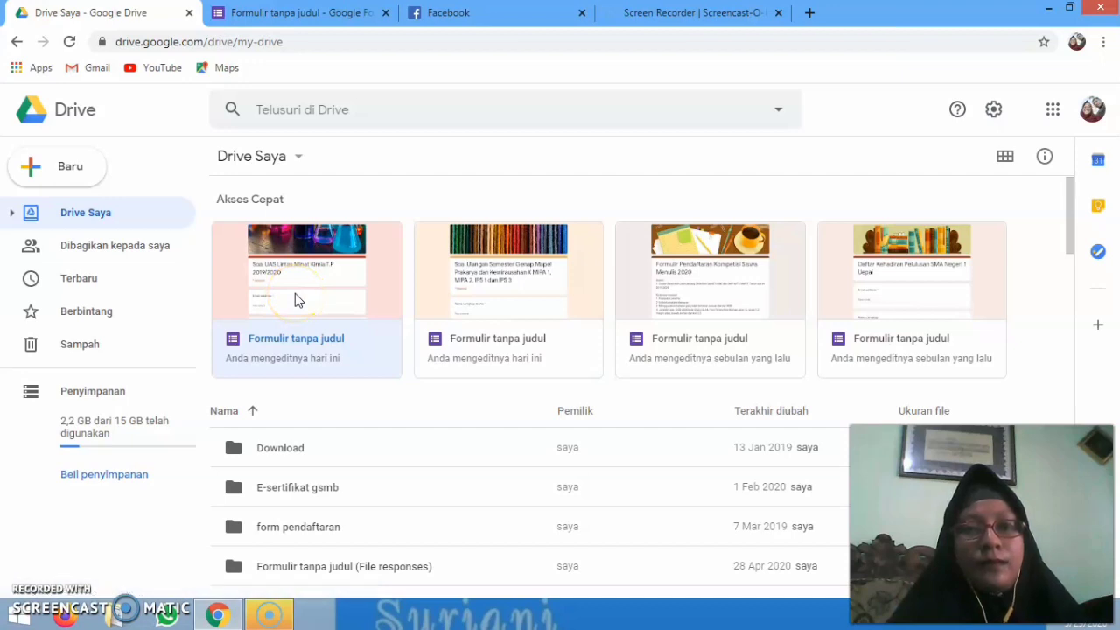
left_click(295, 296)
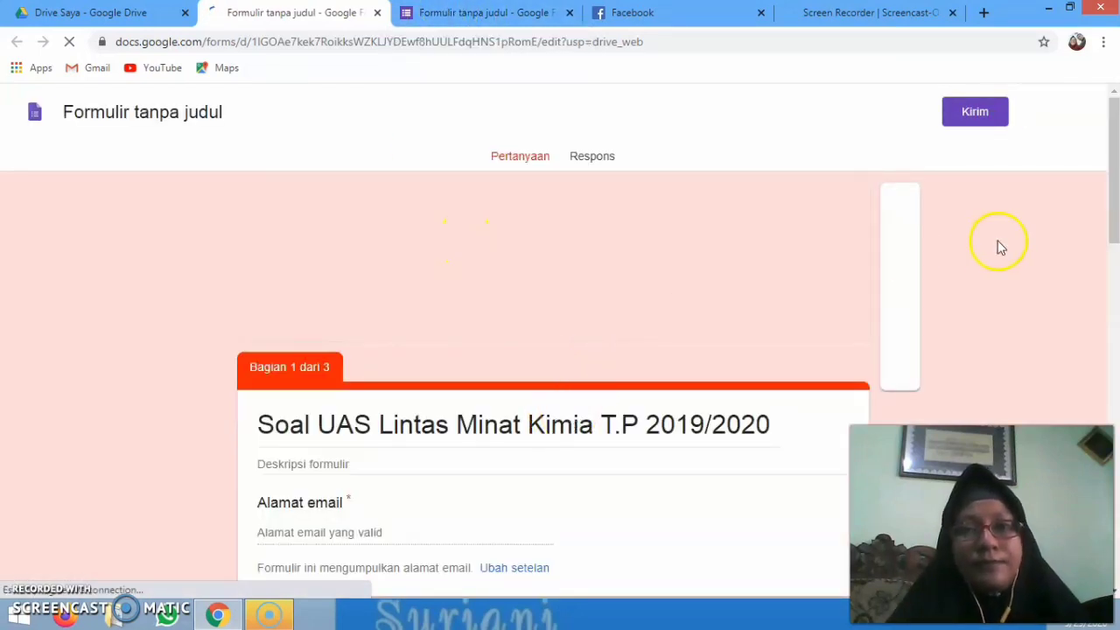
Show the Respons tab with 0 responses, dismiss the quiz tour, and choose to send responses to Sheets
left_click_drag(1111, 175, 1111, 130)
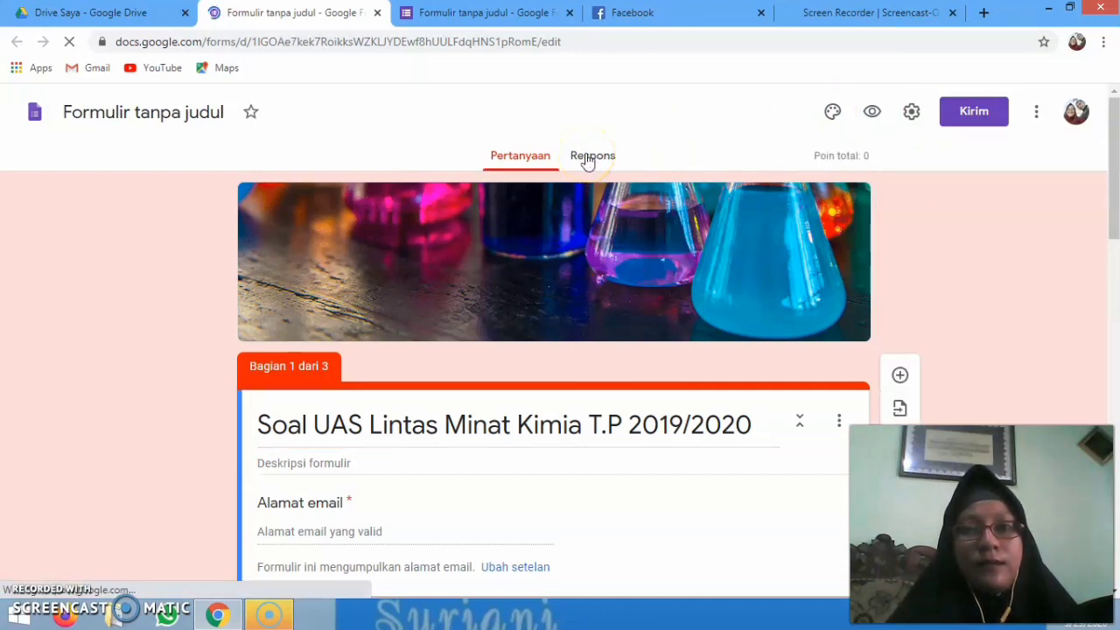
left_click(587, 161)
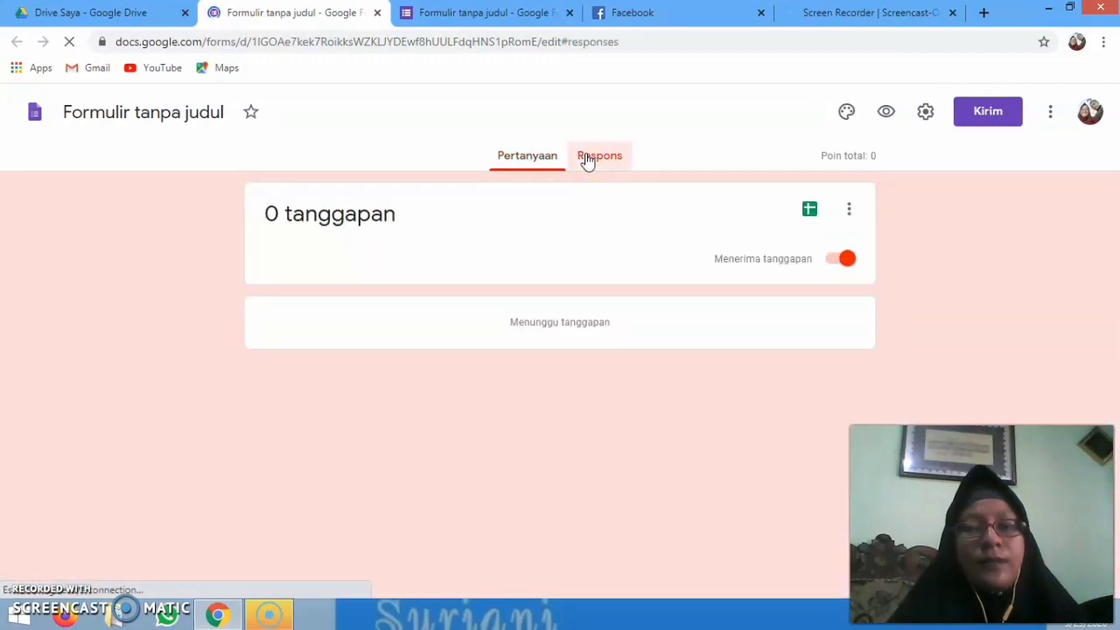
left_click(642, 280)
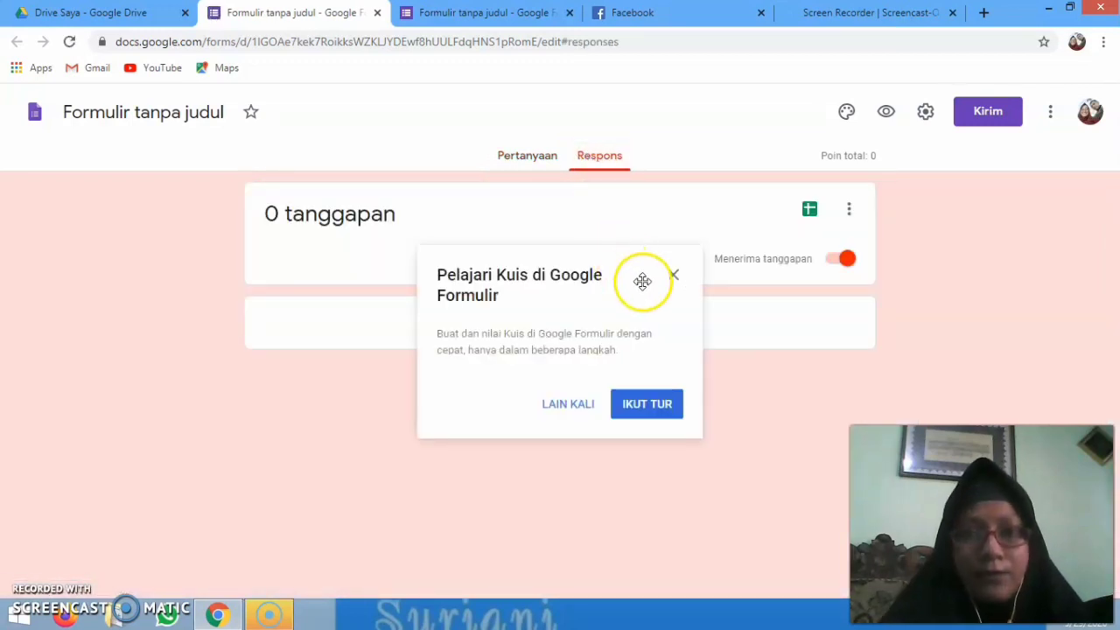
left_click(673, 279)
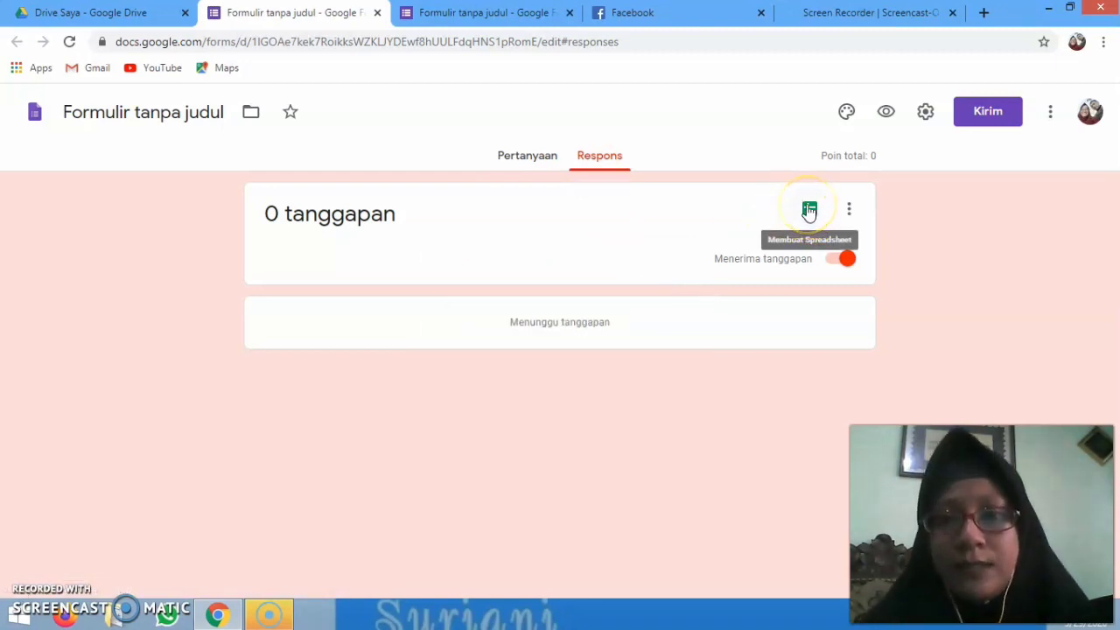
left_click(809, 211)
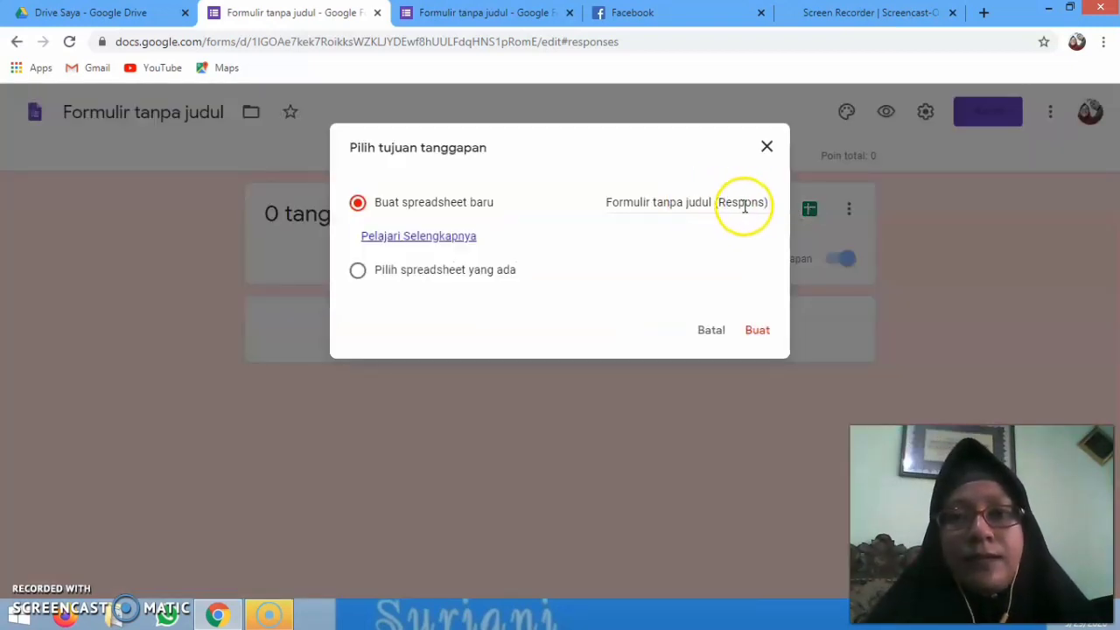
Rename the new response spreadsheet to 'jawaban lintas minat kimia)' and create it
left_click(723, 205)
left_click_drag(723, 205, 592, 203)
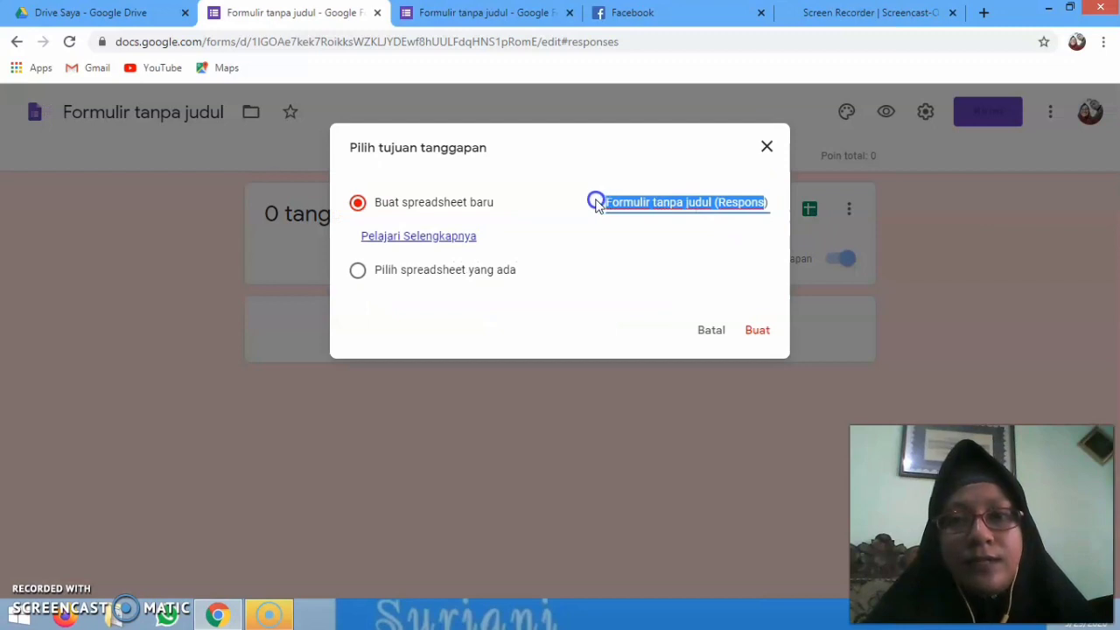
type("Ja")
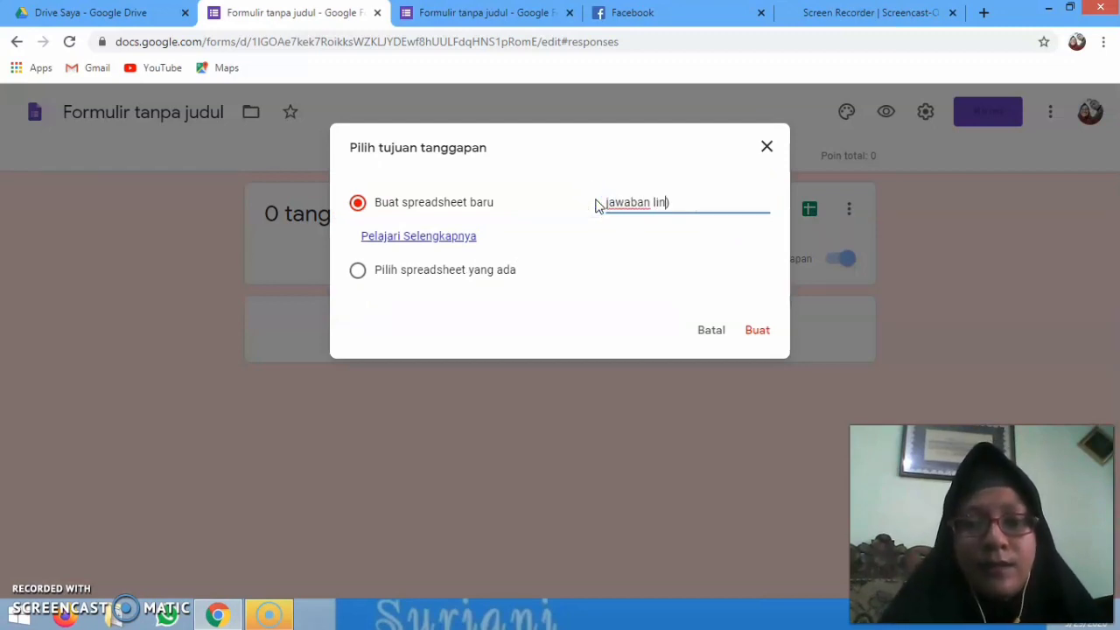
type("waban lintas mina")
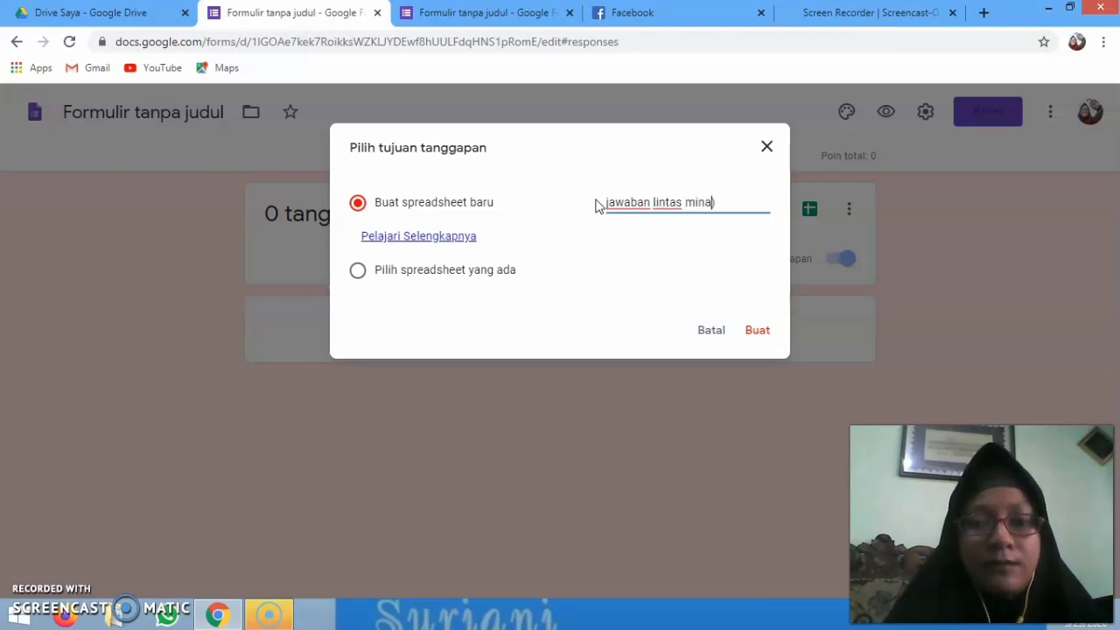
type("t kelas ")
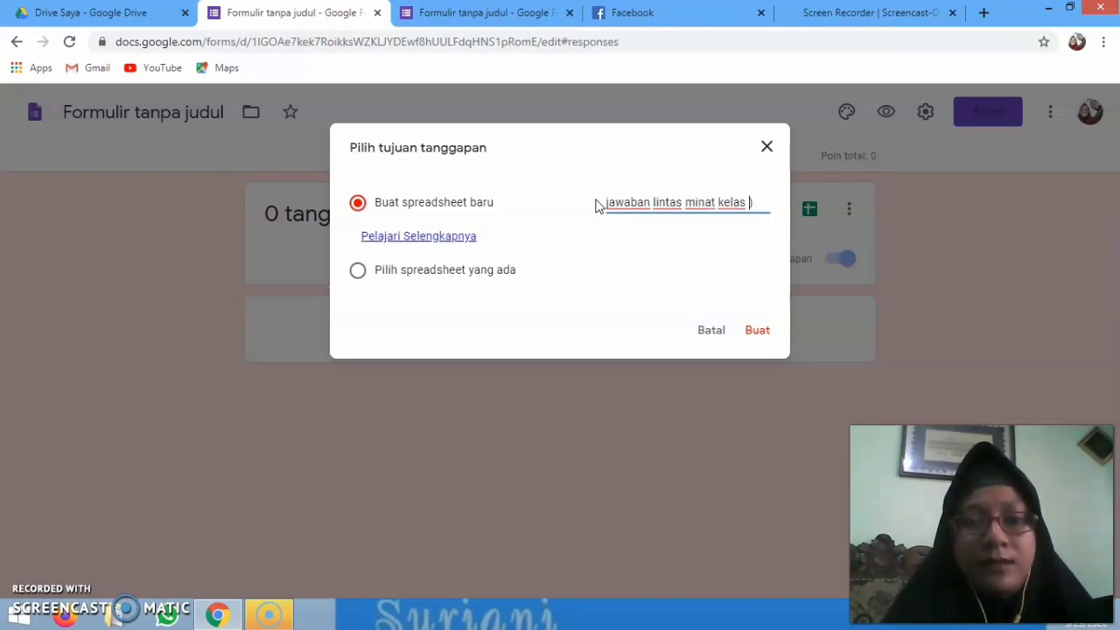
type("(")
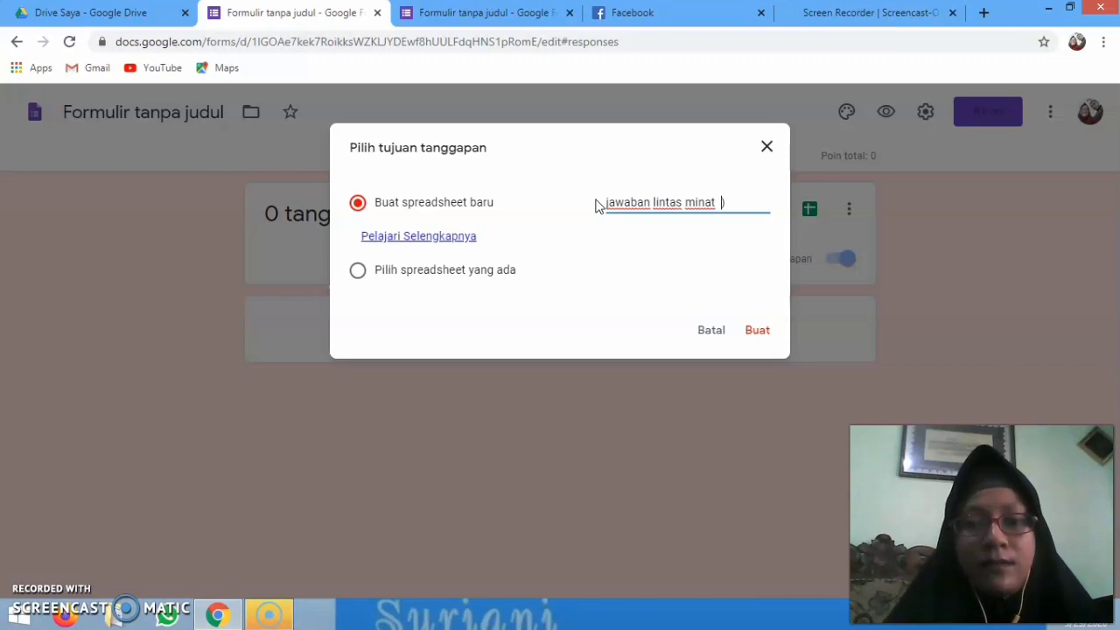
type(")")
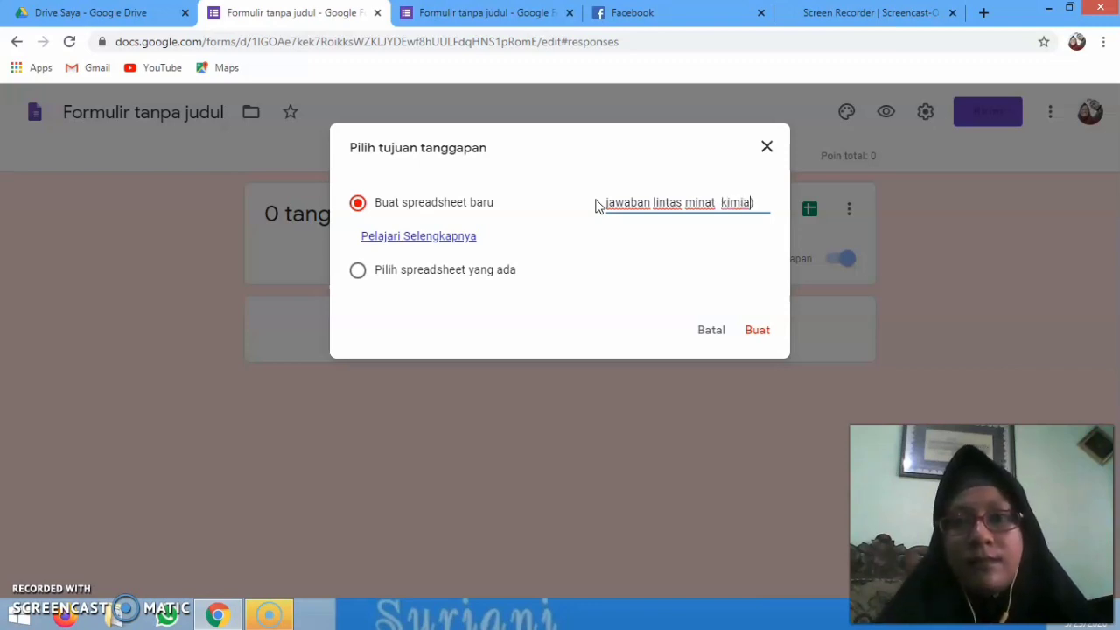
left_click(759, 332)
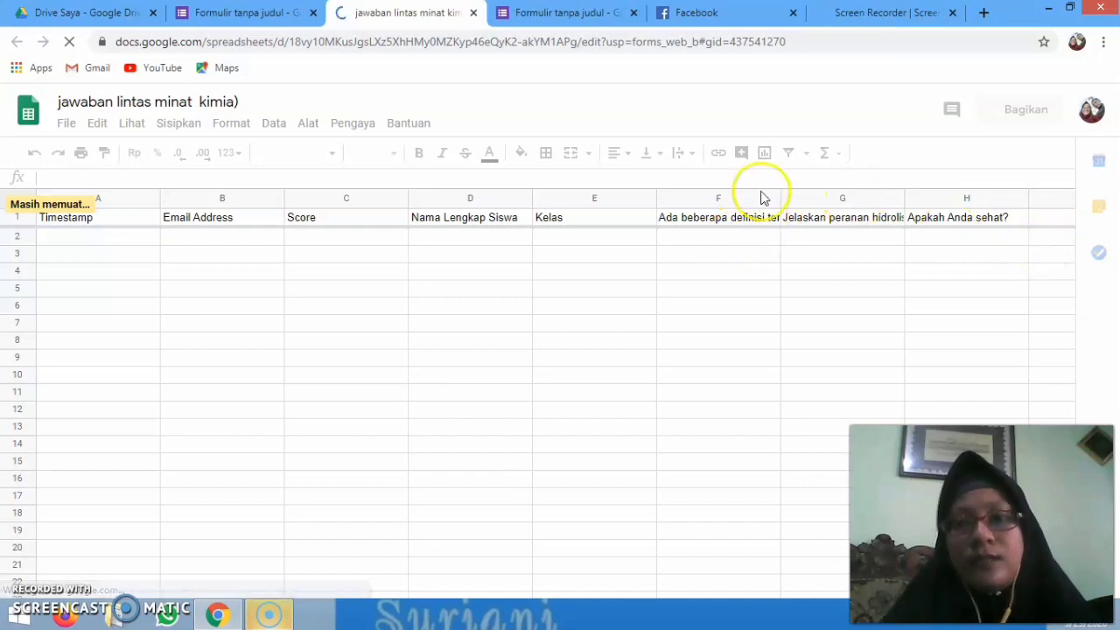
Once the empty response spreadsheet opens, switch back to Google Drive
left_click(111, 14)
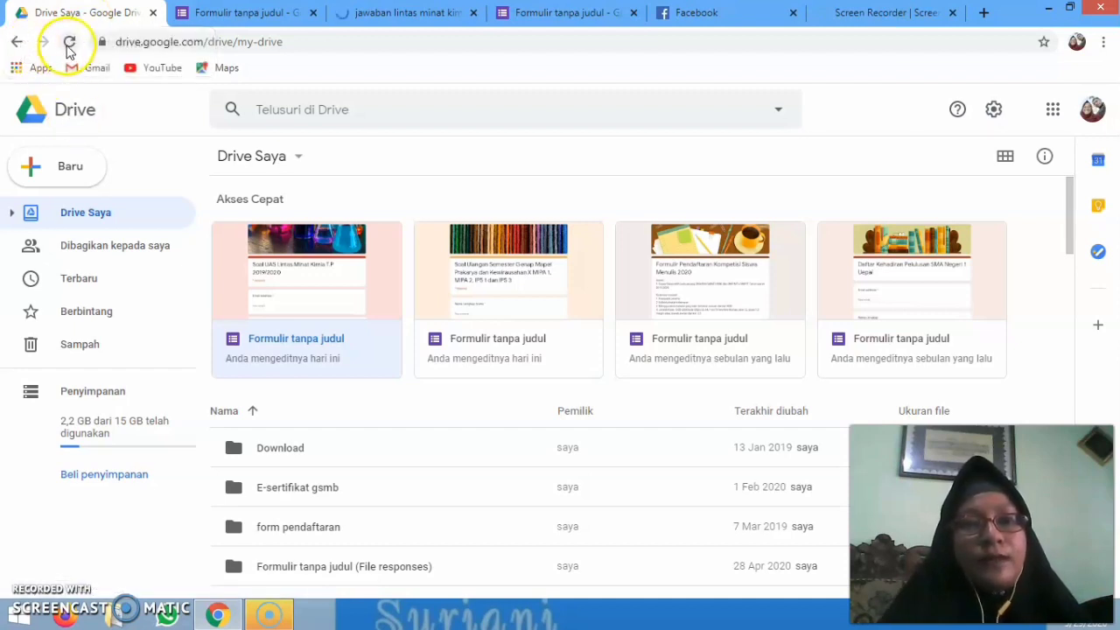
Refresh Google Drive and close the Facebook share tab and the duplicate form tab
left_click(68, 44)
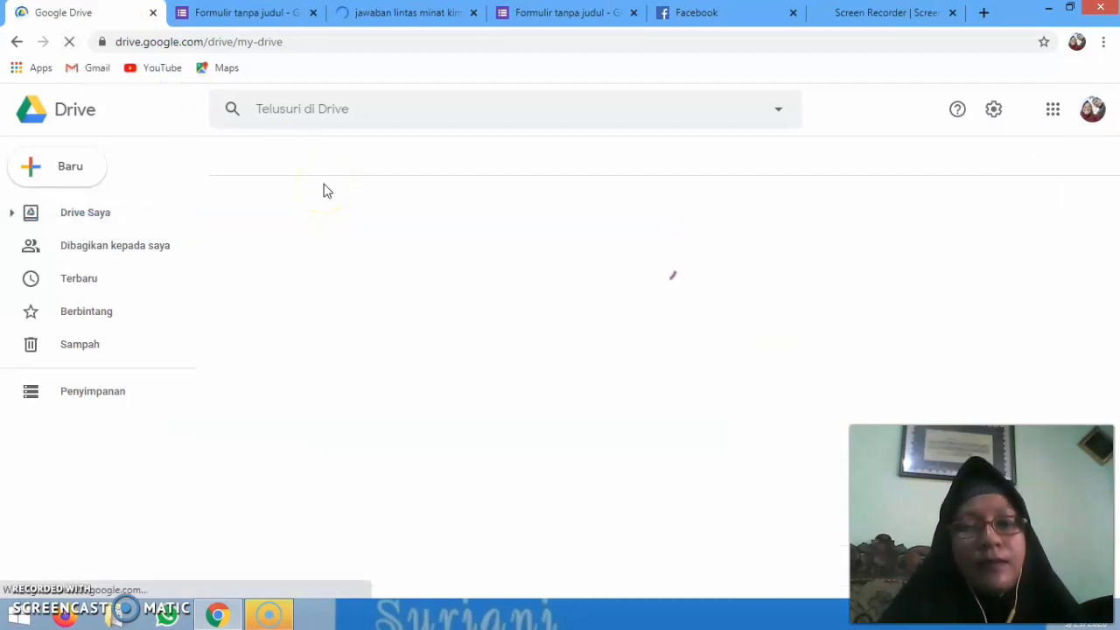
left_click(433, 165)
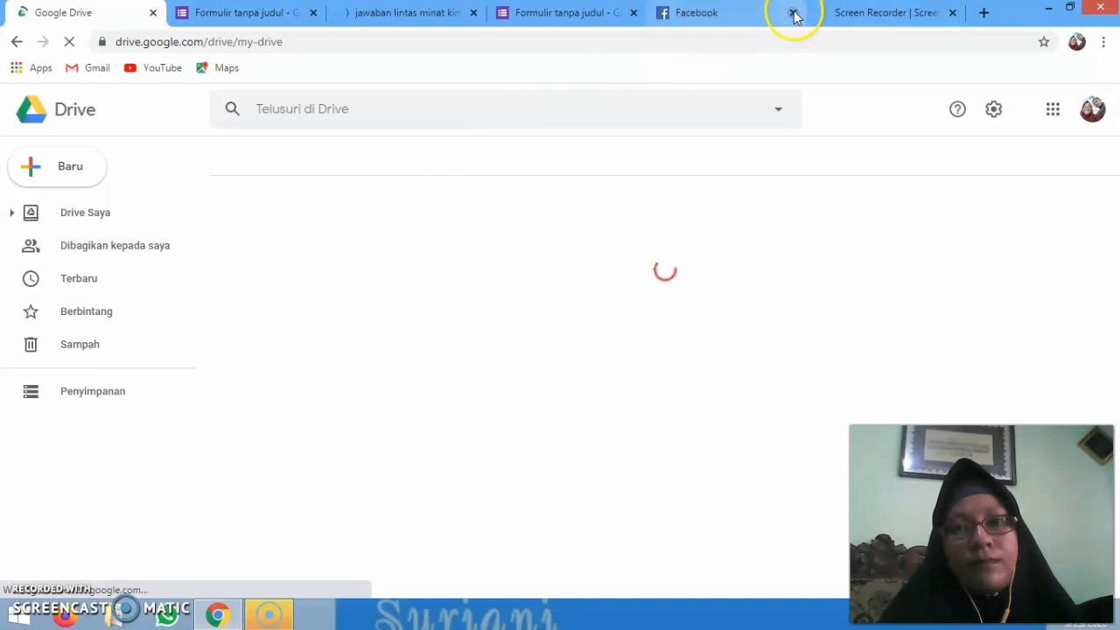
middle_click(697, 19)
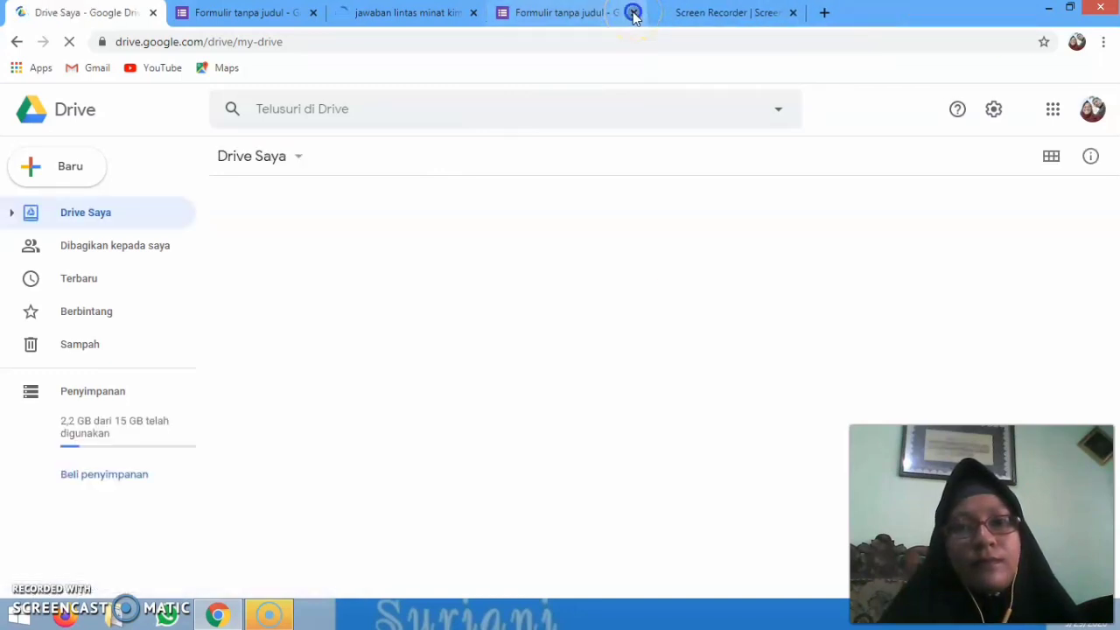
left_click(634, 13)
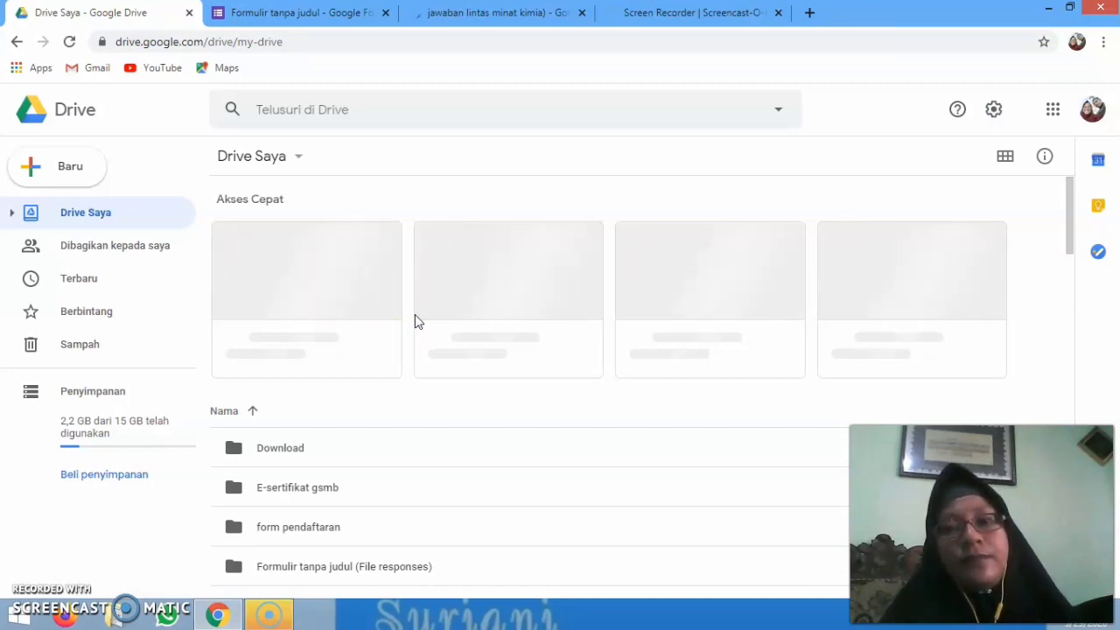
left_click(415, 312)
left_click(446, 274)
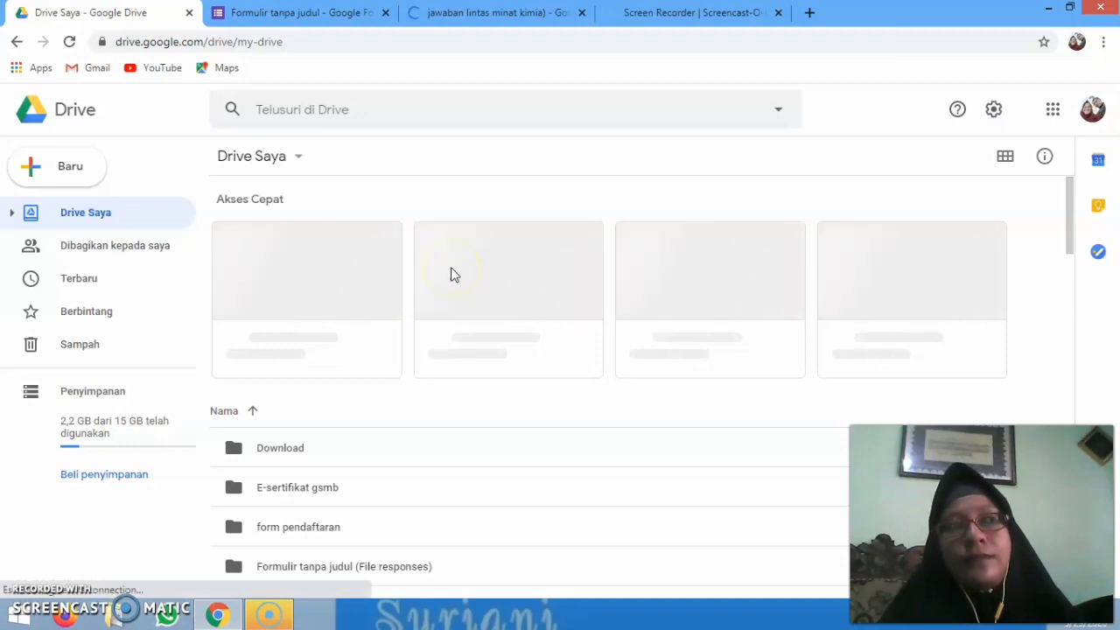